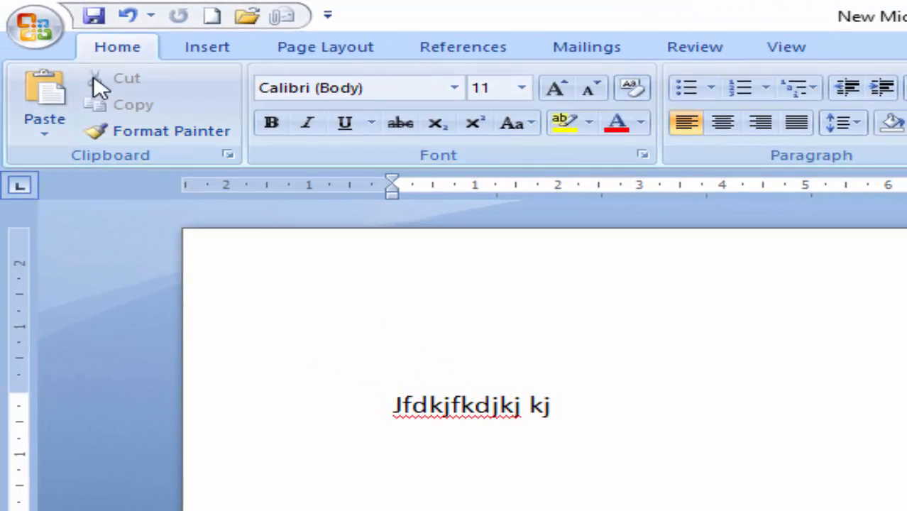
Open the print settings for the current document and move the dialog slightly lower
left_click(41, 39)
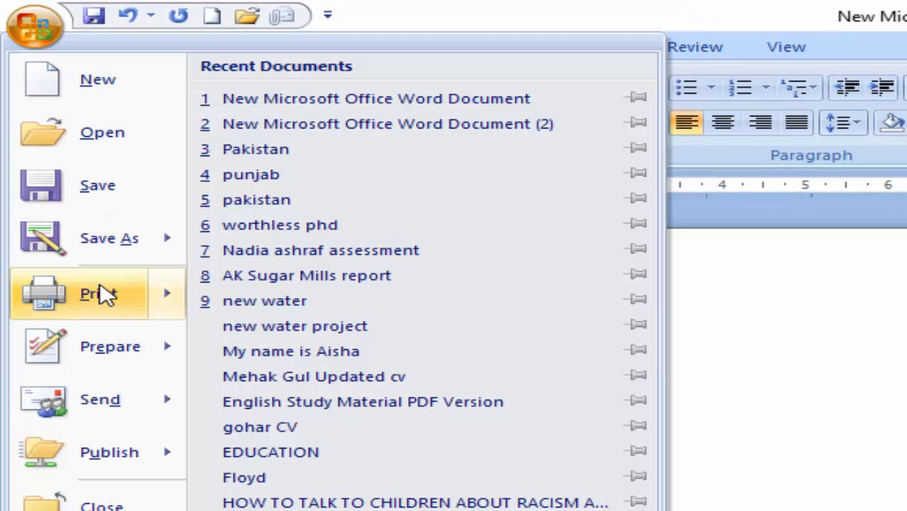
mouse_move(109, 303)
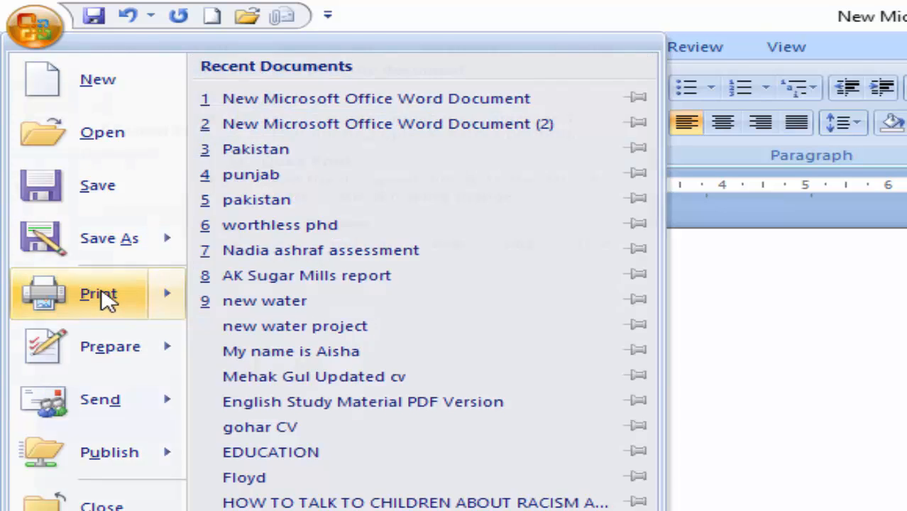
left_click(101, 299)
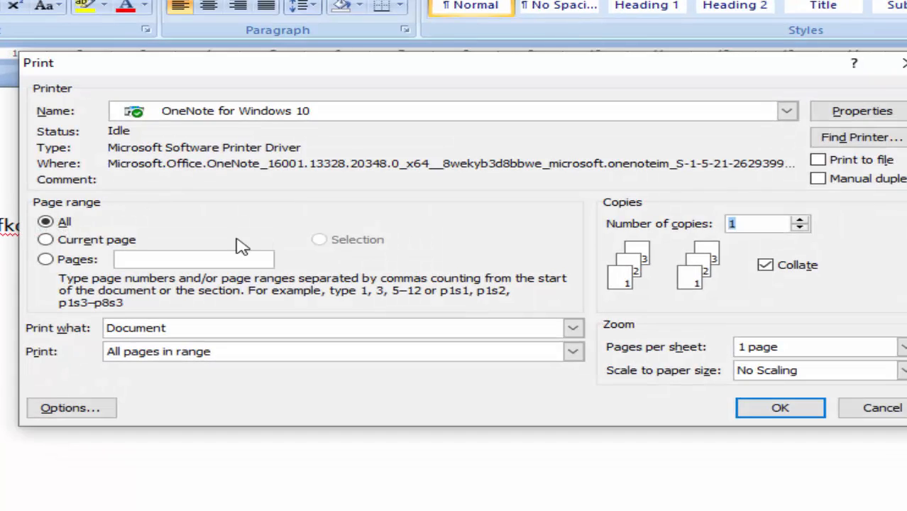
left_click_drag(395, 83, 396, 113)
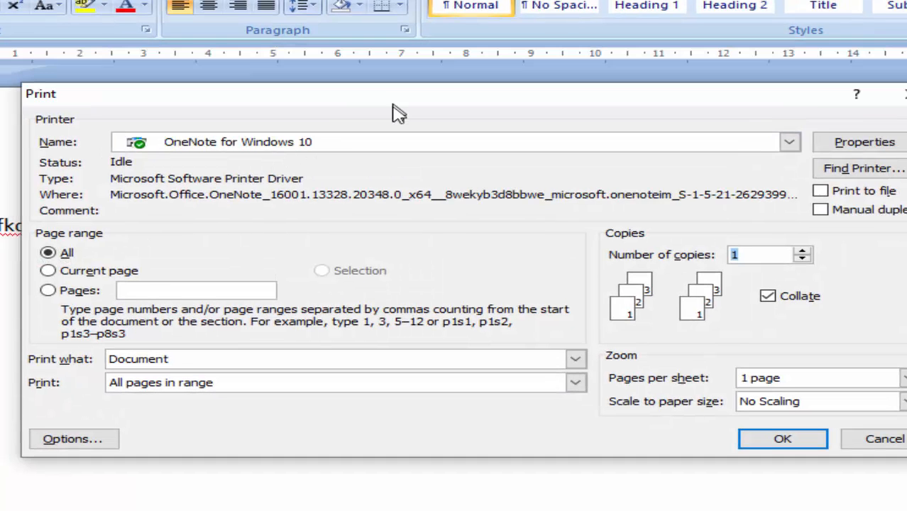
Restrict the print range to pages 1, 3-6
left_click(199, 295)
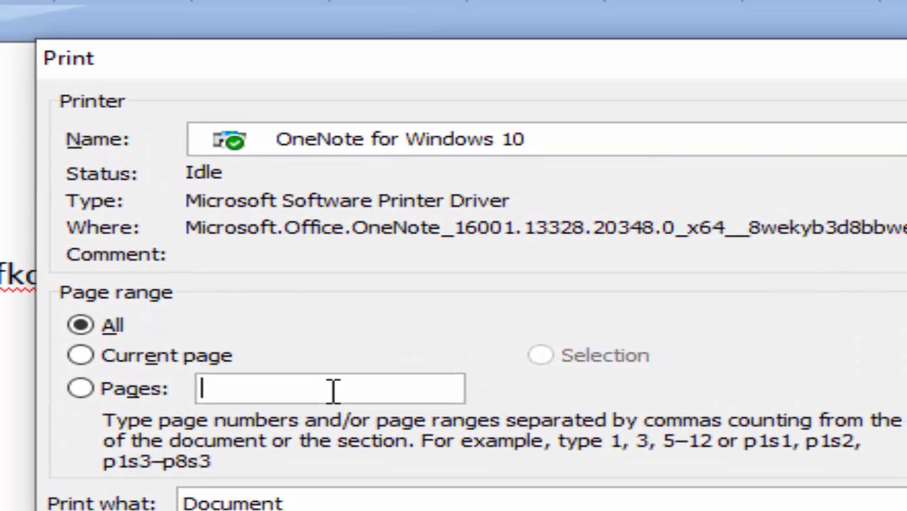
type("3-")
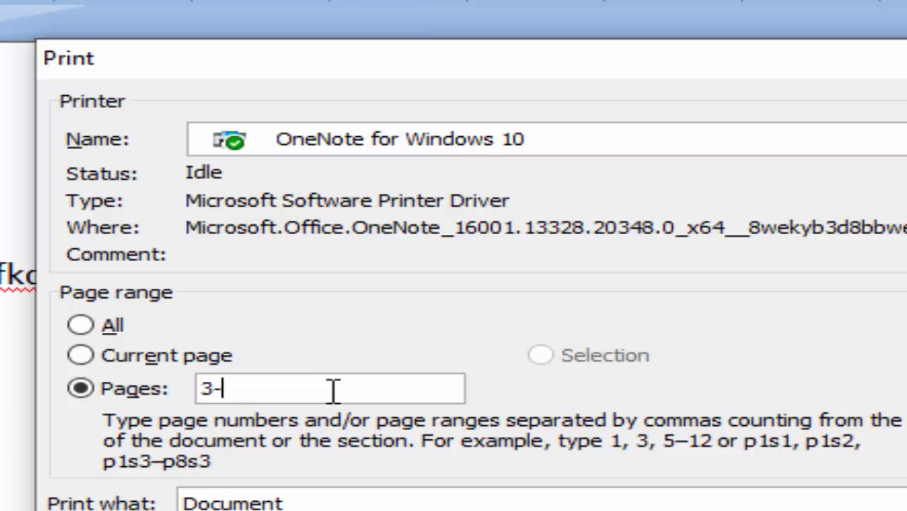
type("6")
key("Left")
key("Left")
key("Left")
type("1")
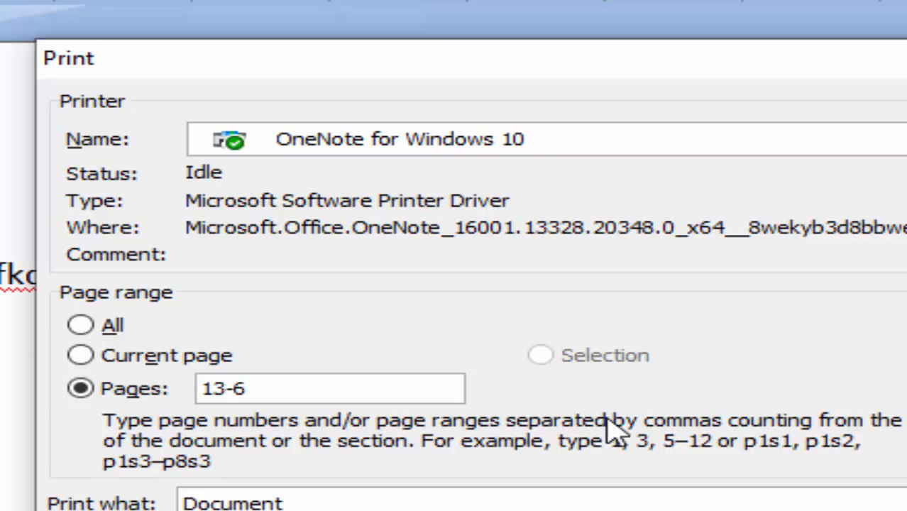
type(",")
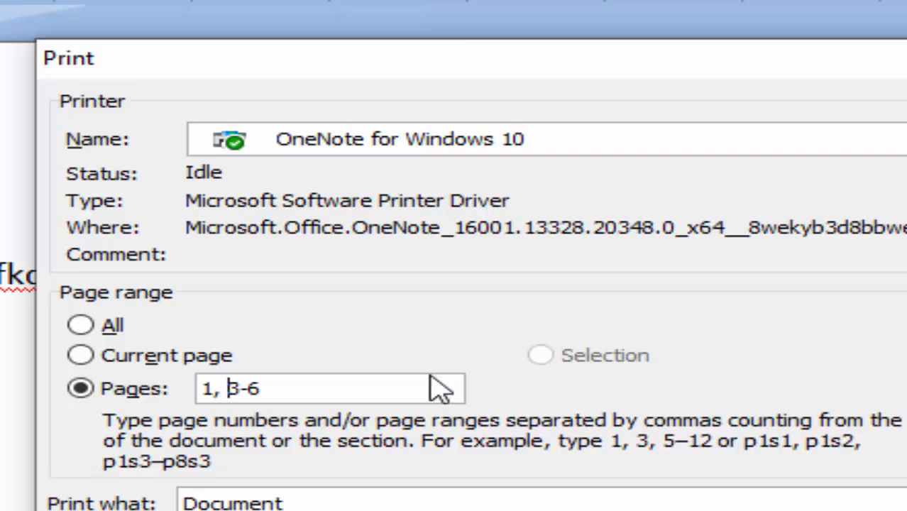
left_click(406, 384)
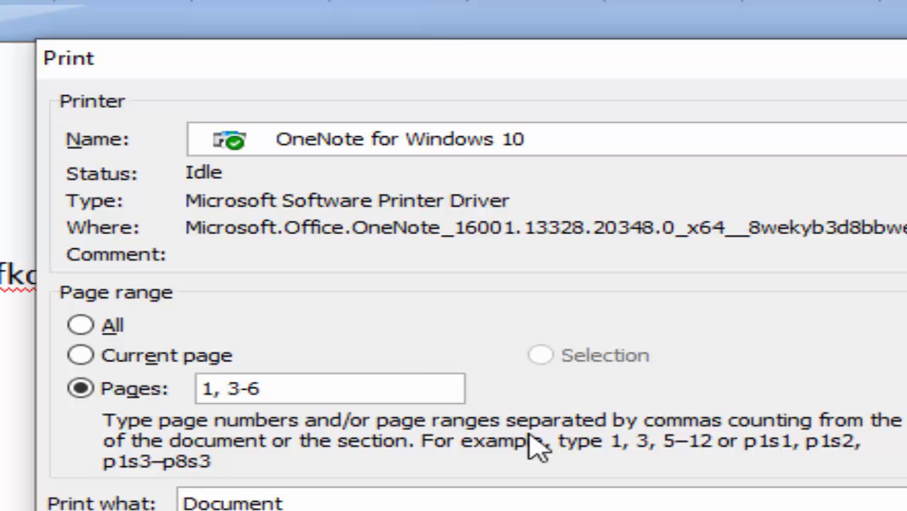
Review the options for page subset and printed content, keeping All pages in range and Document
left_click(299, 340)
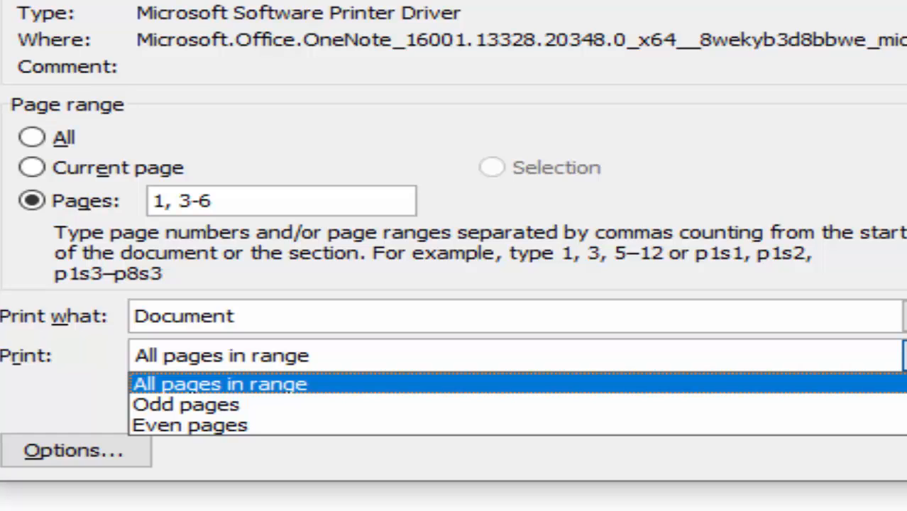
key("Return")
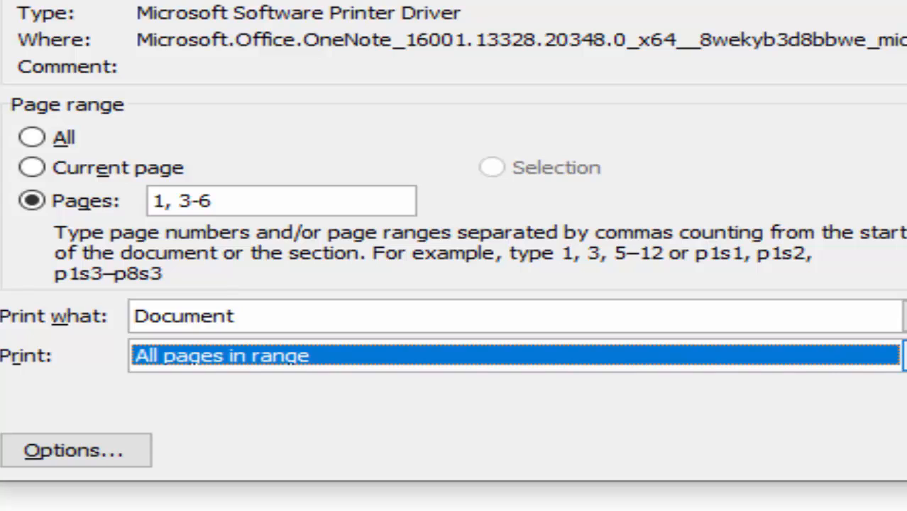
left_click(906, 316)
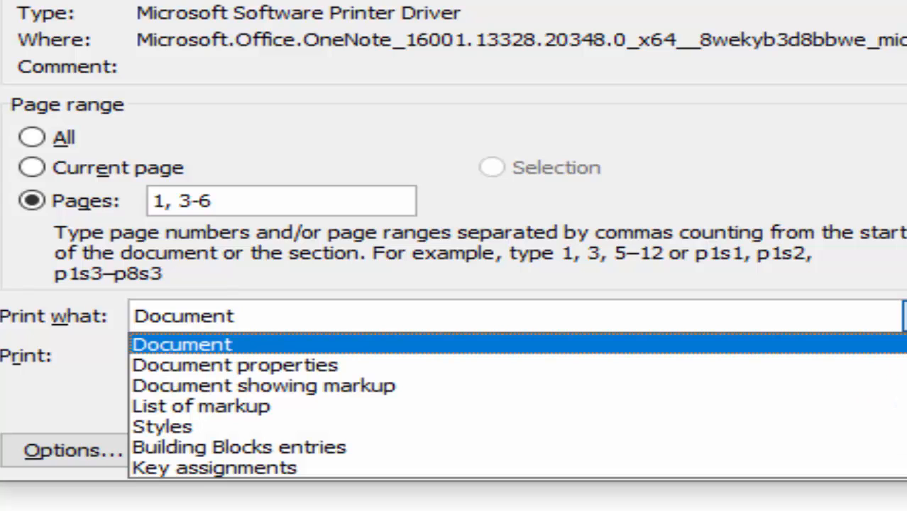
left_click(905, 316)
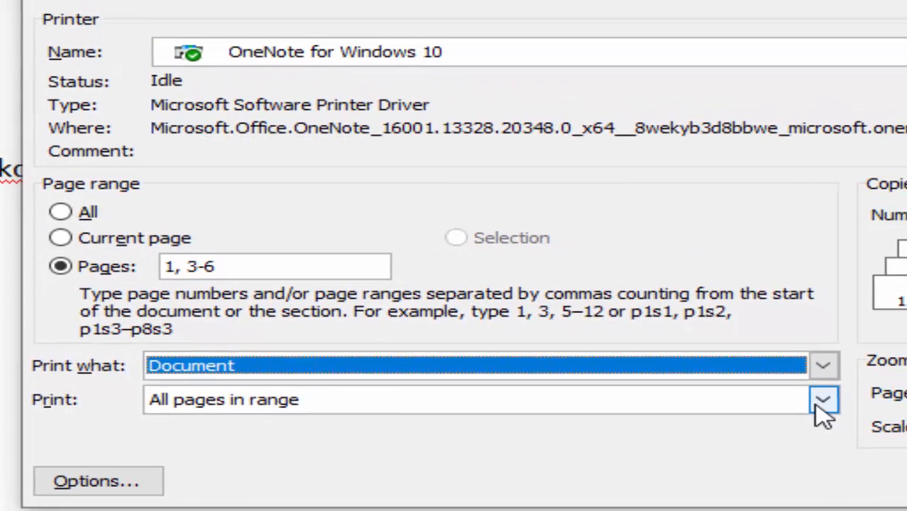
left_click(906, 356)
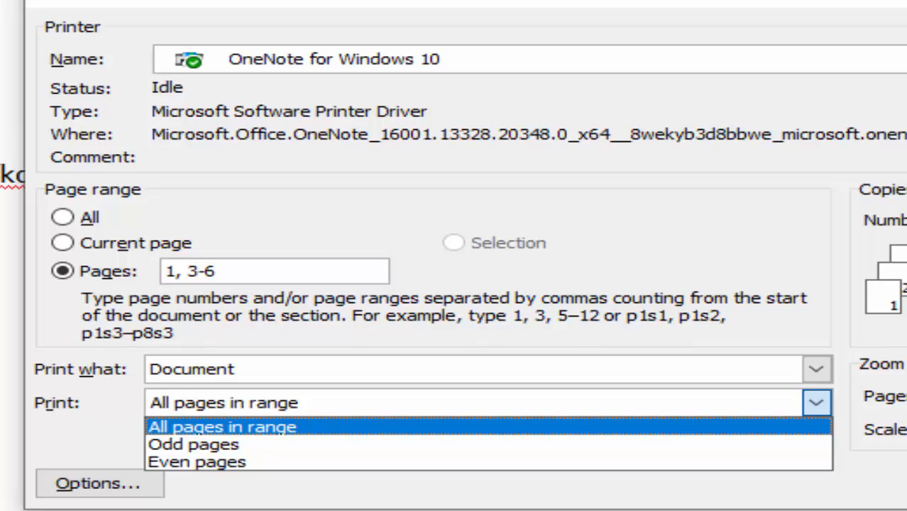
left_click(905, 328)
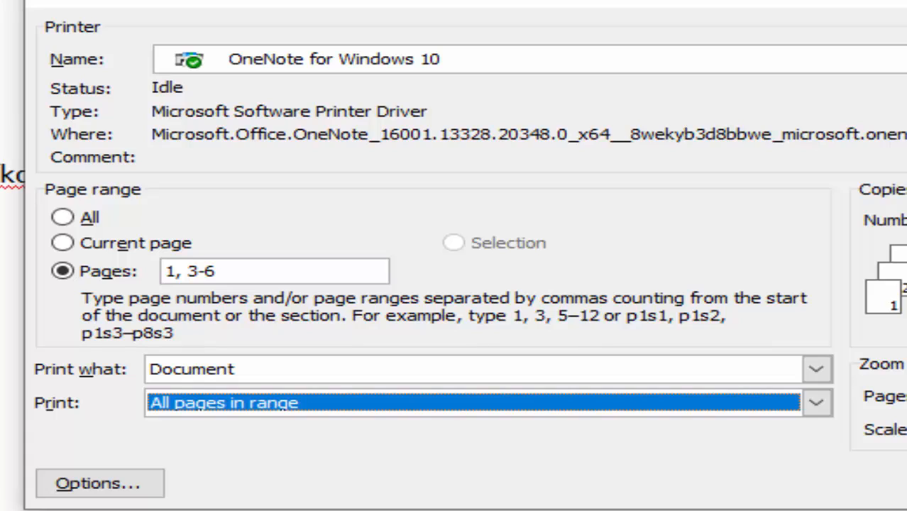
key("Tab")
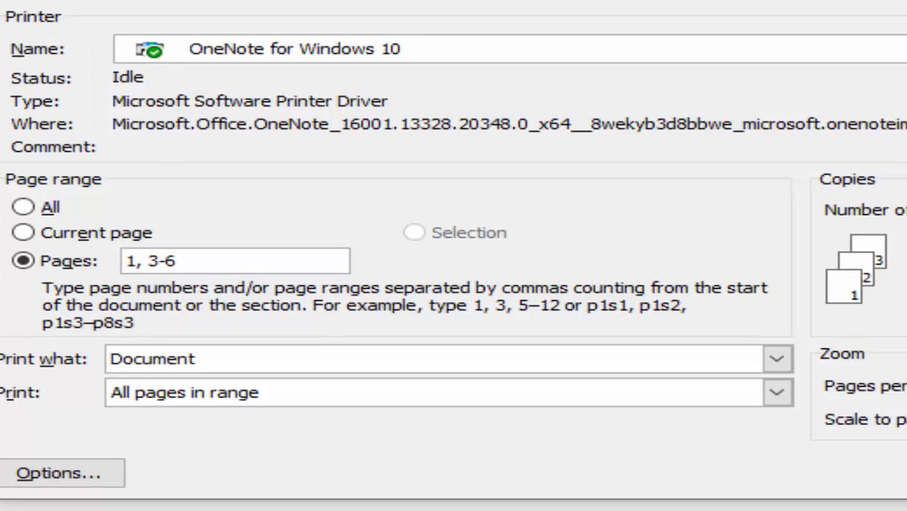
Keep the paper size scaling at No Scaling and print the specified pages
left_click(701, 275)
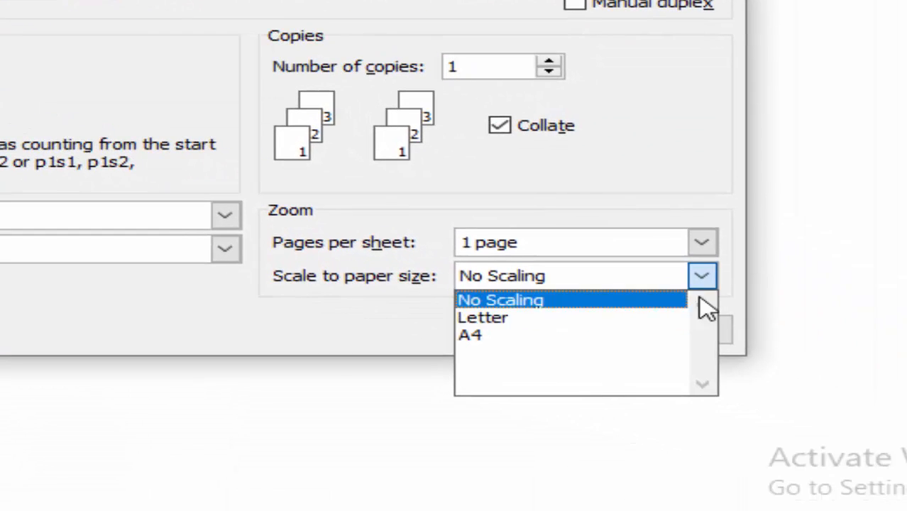
left_click(348, 321)
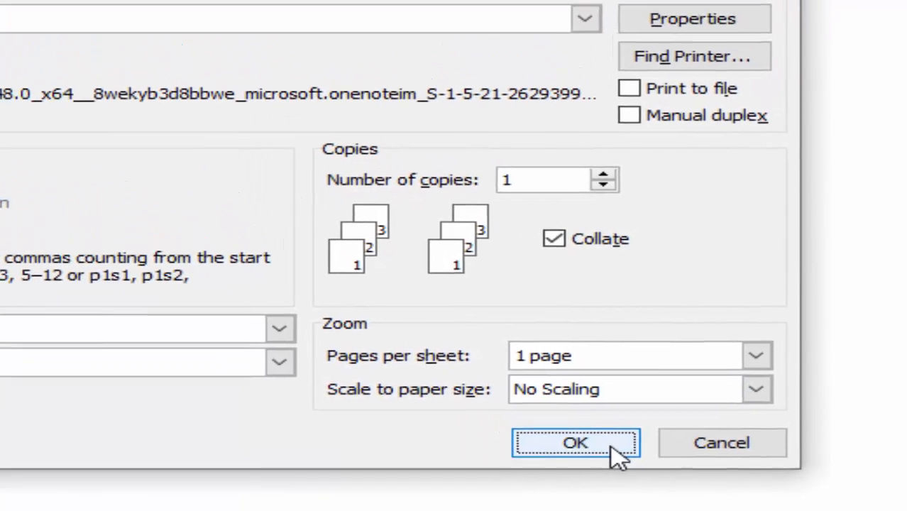
left_click(526, 332)
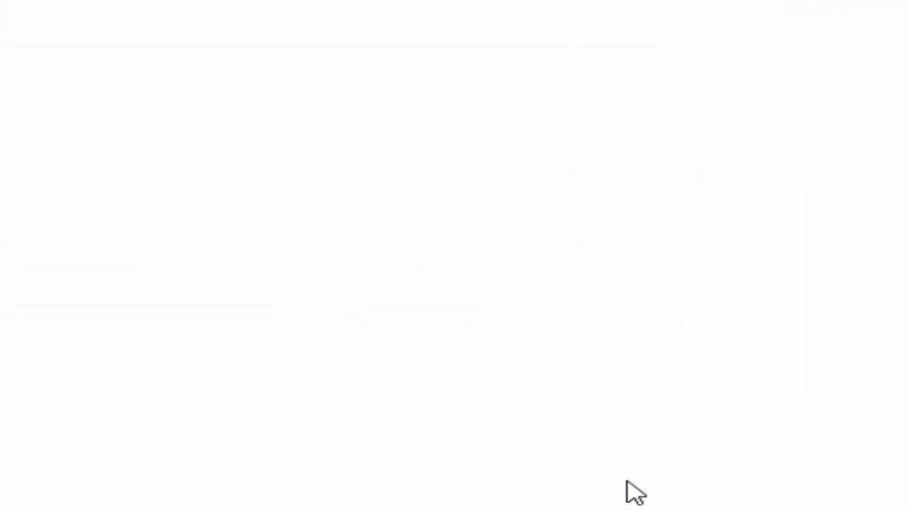
Switch to the PowerPoint slides, look at the Microsoft Word topic list, and return to the Word document
key("alt+Tab")
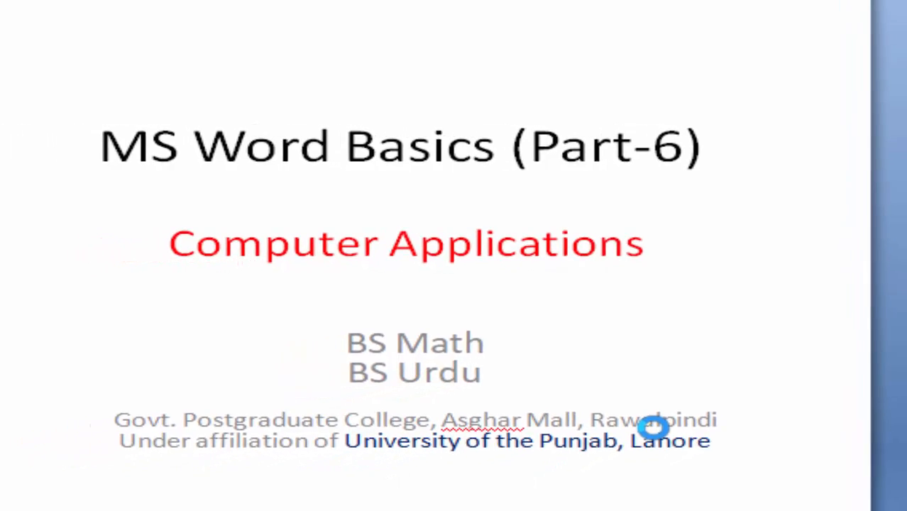
scroll(603, 451, "down", 1)
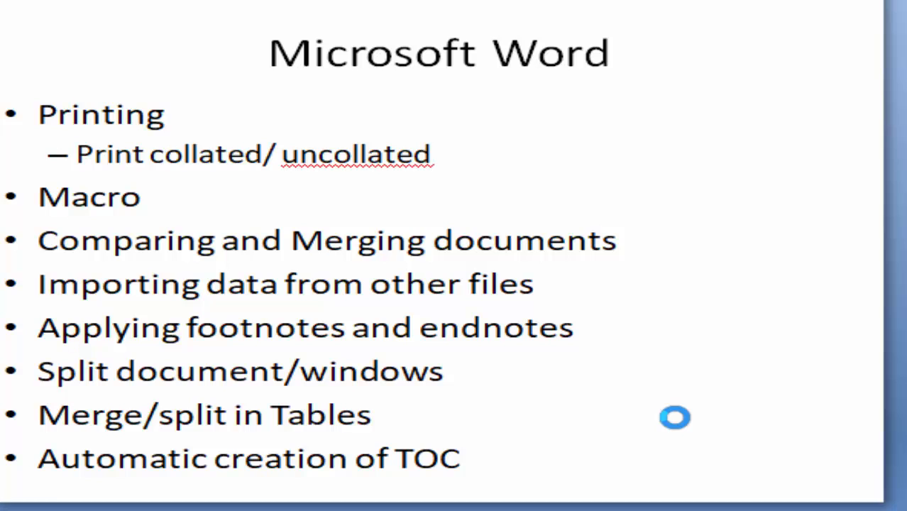
key("alt+Tab")
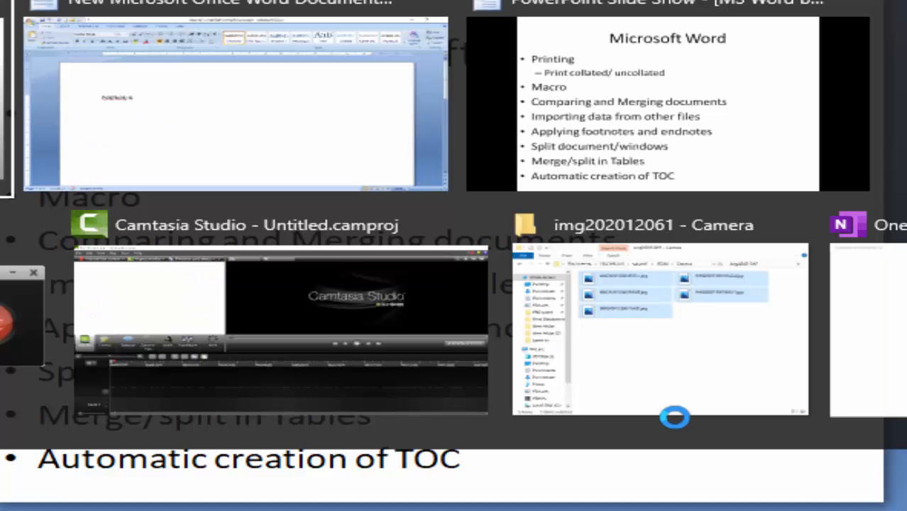
key("alt+Tab")
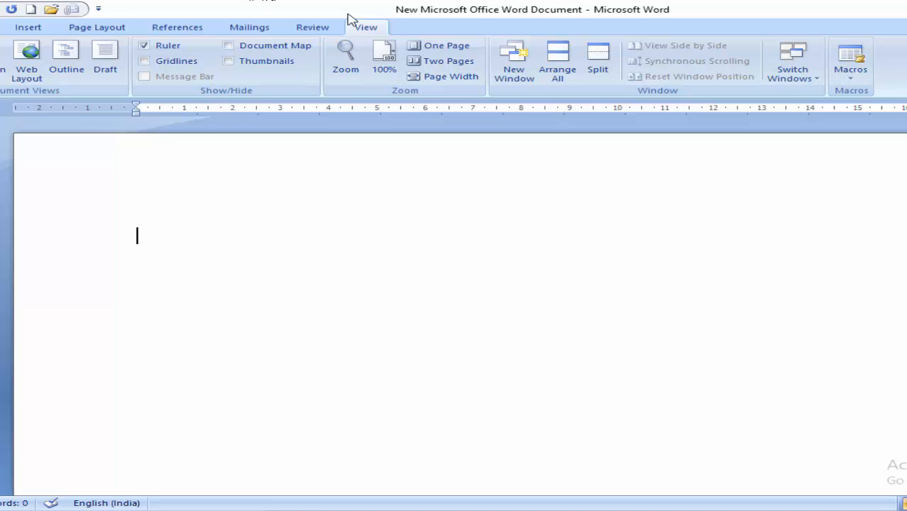
Create a macro named macro1 and close the code editor that opens for it
left_click(319, 28)
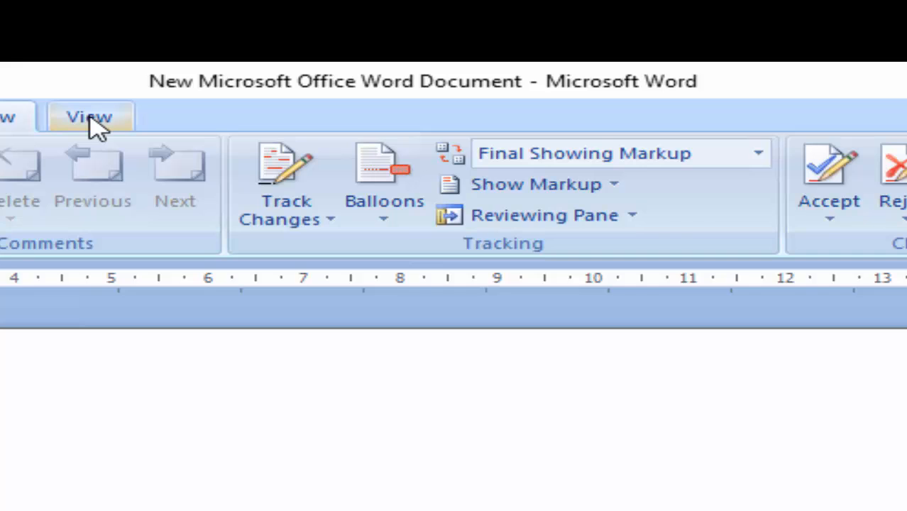
left_click(93, 118)
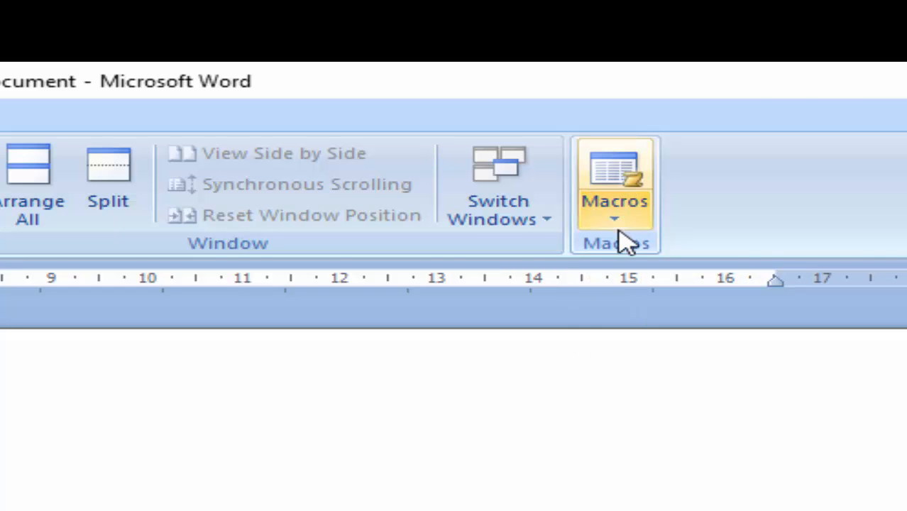
left_click(624, 182)
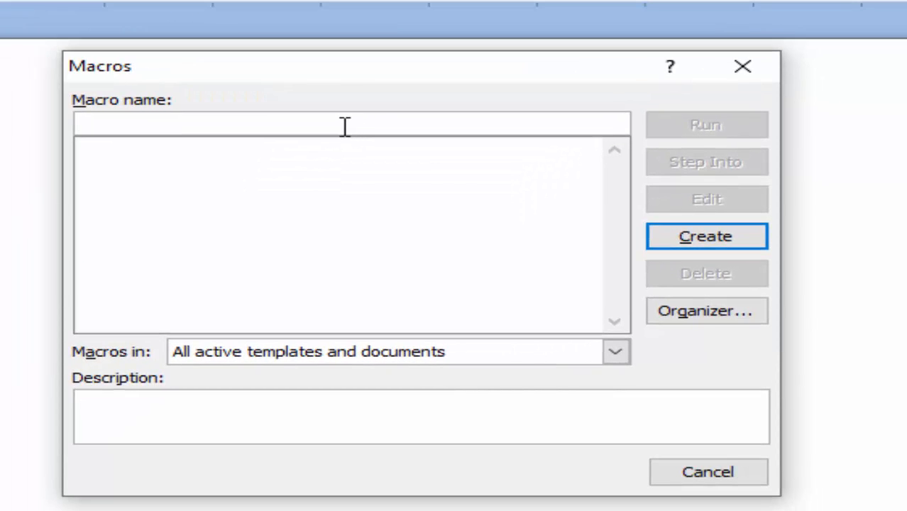
type("macro1")
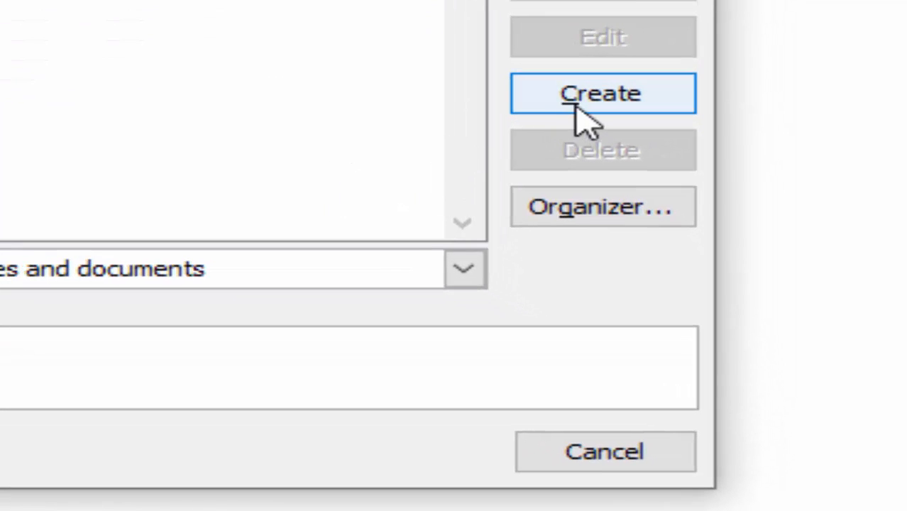
left_click(581, 110)
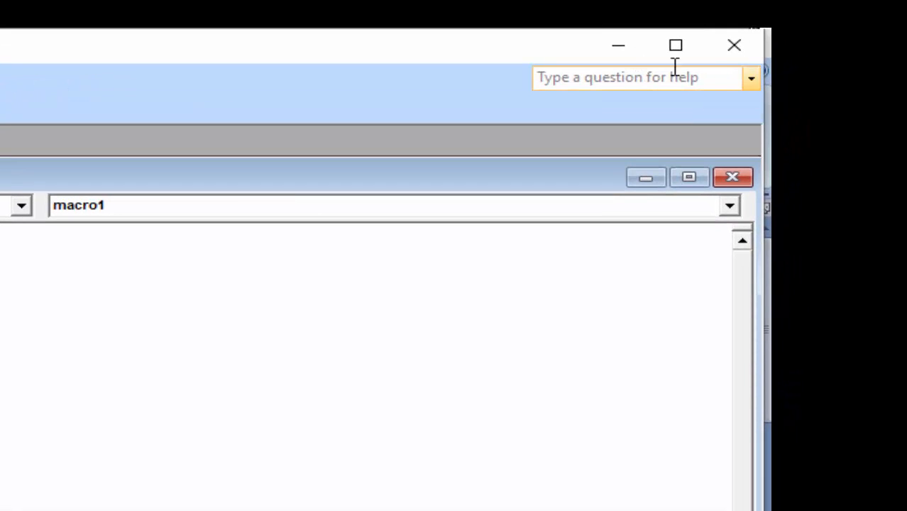
left_click(734, 46)
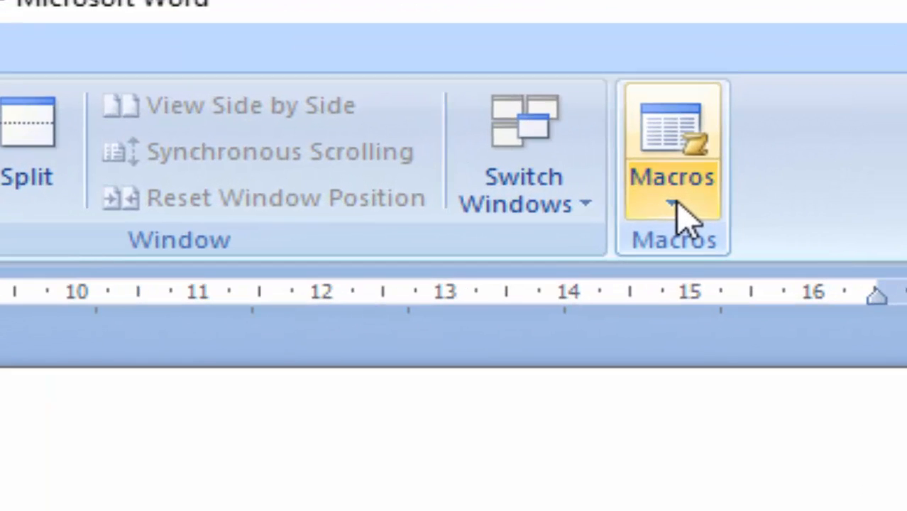
Set up recording of a new macro under the suggested name Macro2 and choose to assign it to the keyboard
left_click(821, 71)
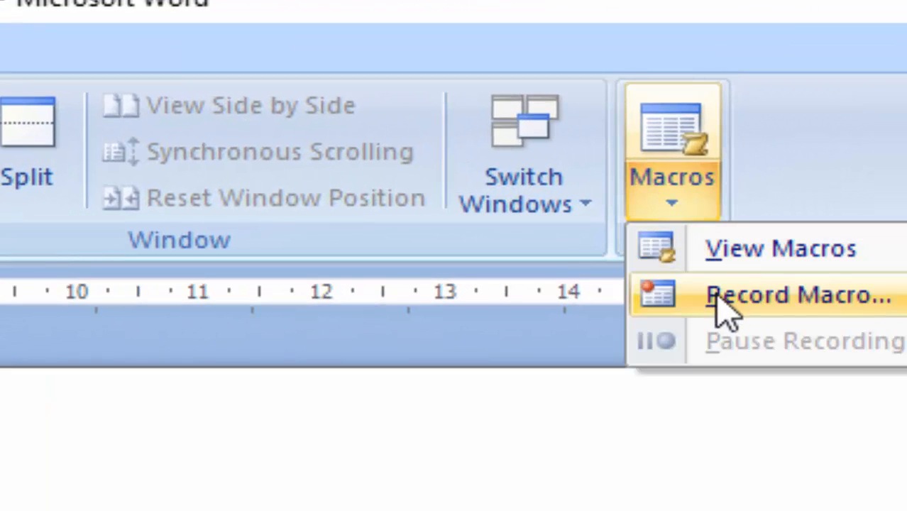
left_click(714, 296)
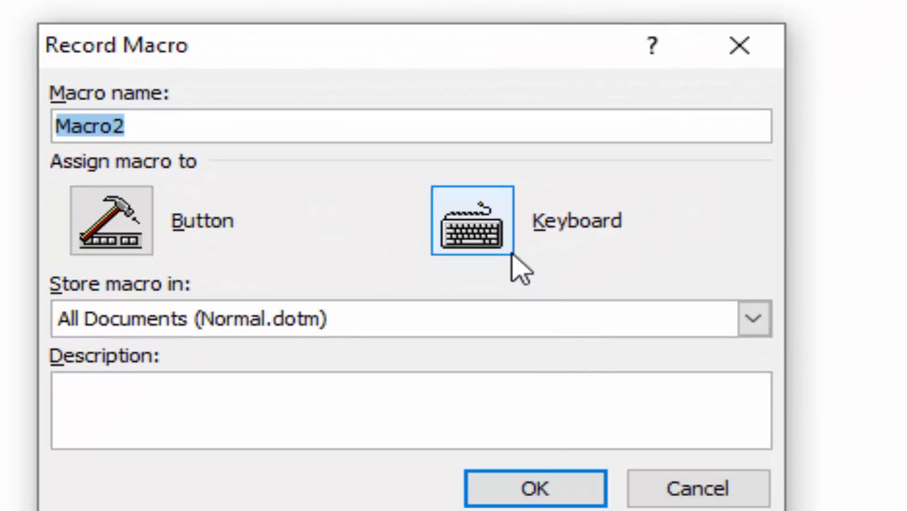
left_click(477, 238)
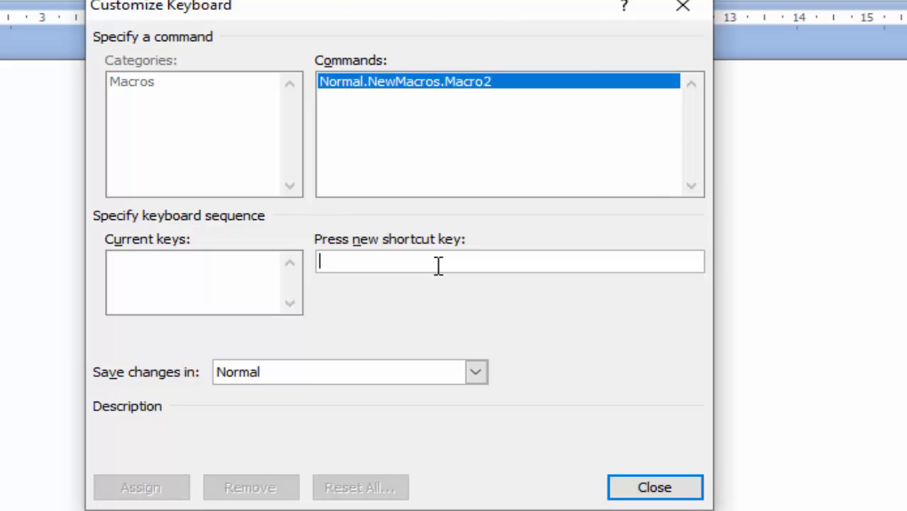
key("ctrl+shift+period")
key("BackSpace")
key("ctrl+shift+period")
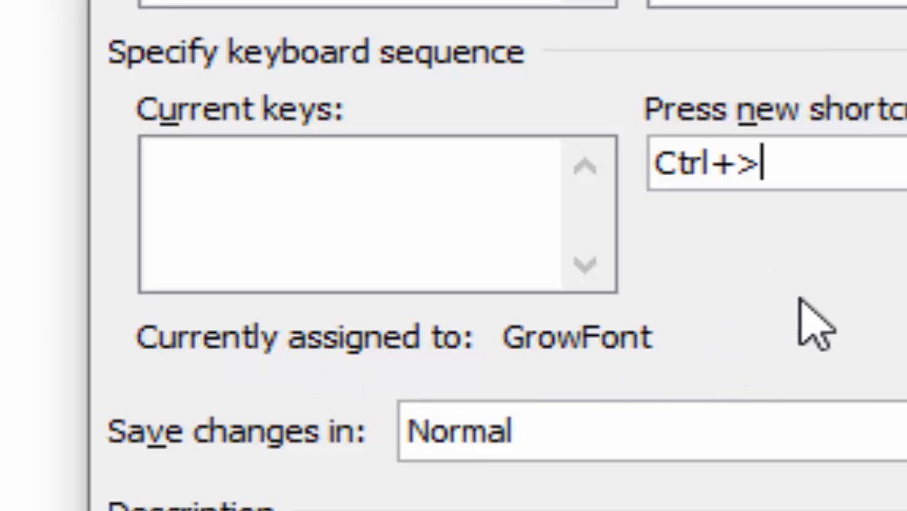
key("BackSpace")
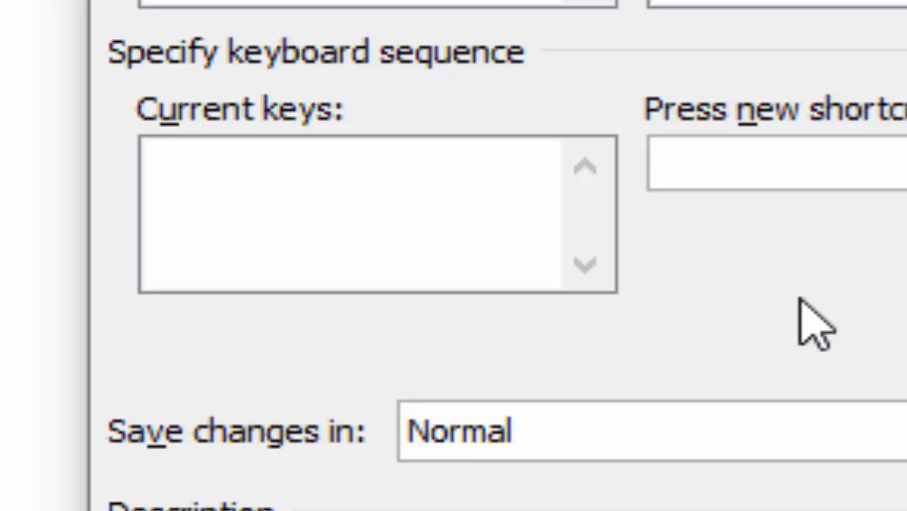
Try Ctrl+Shift+O as the macro's shortcut, replace it with Alt+Ctrl+9, assign that to the macro and start recording
key("ctrl+shift+o")
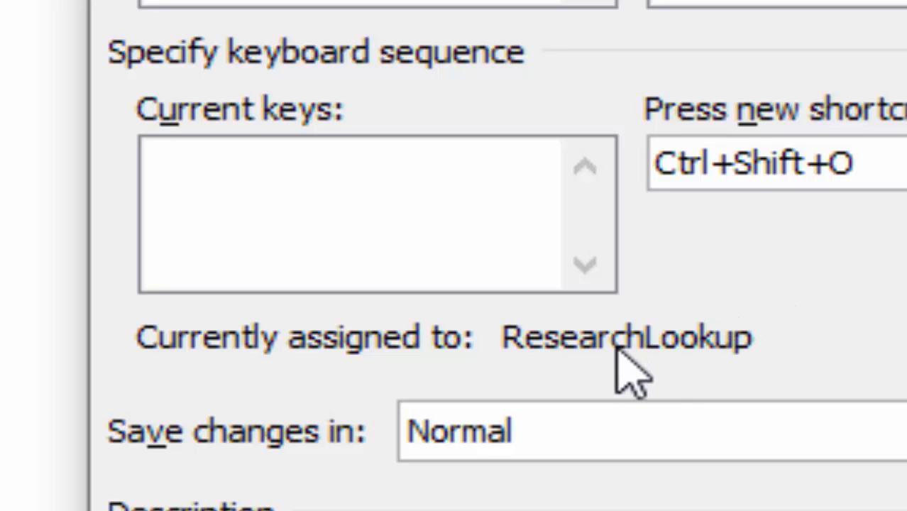
key("BackSpace")
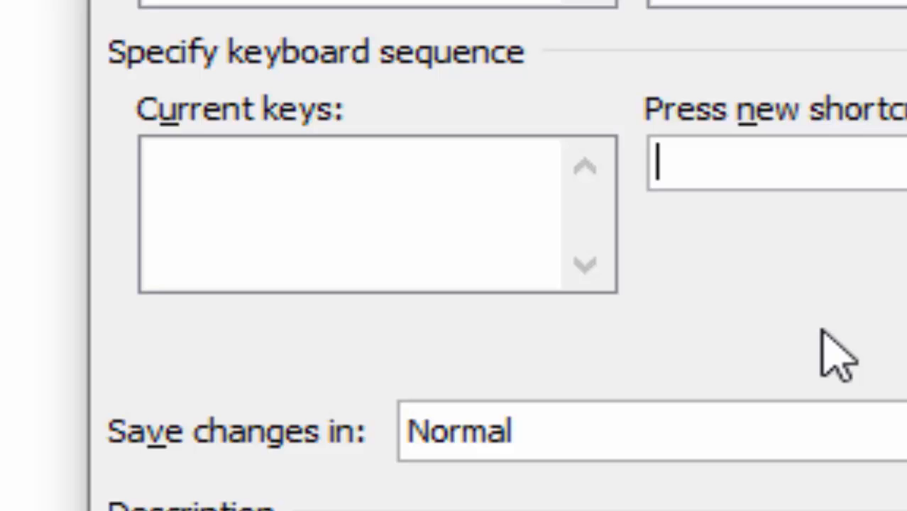
key("ctrl+alt+9")
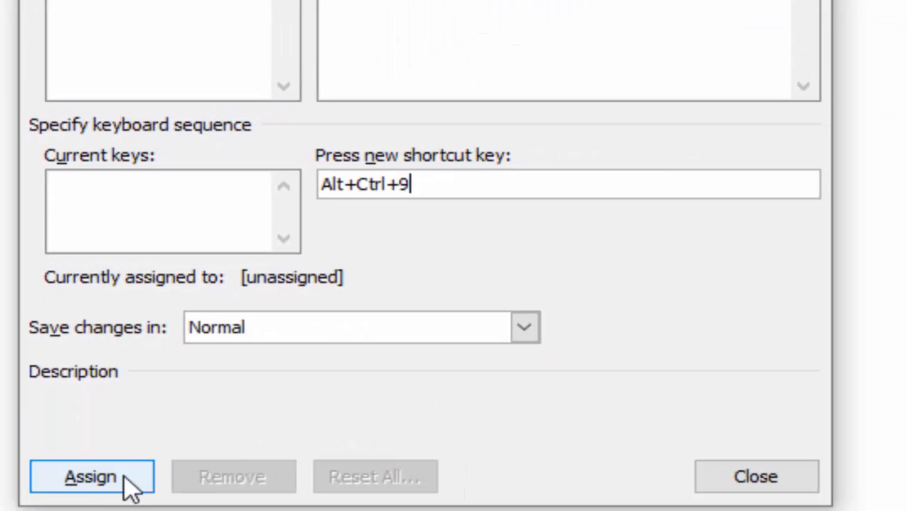
left_click(98, 477)
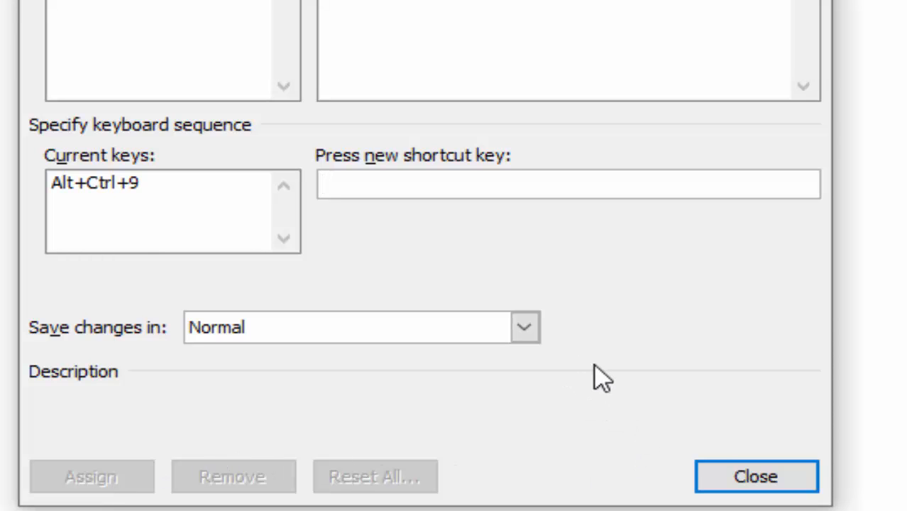
left_click(719, 482)
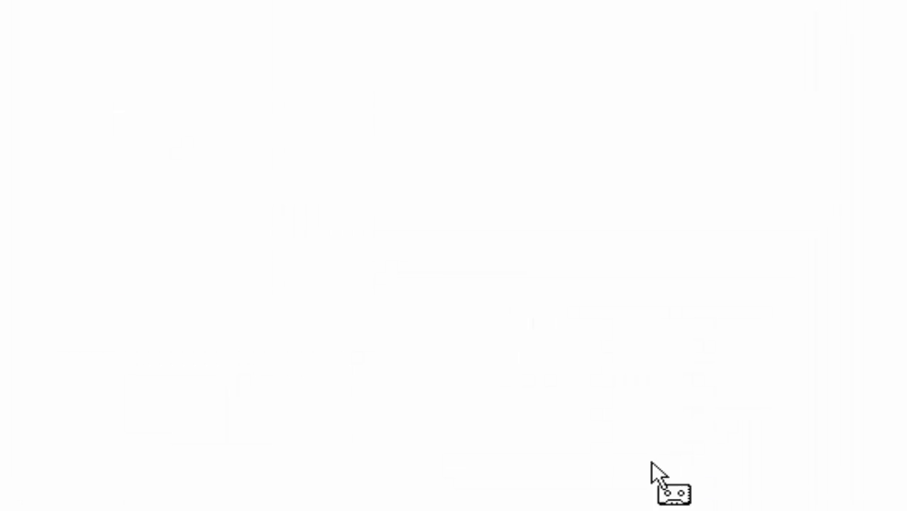
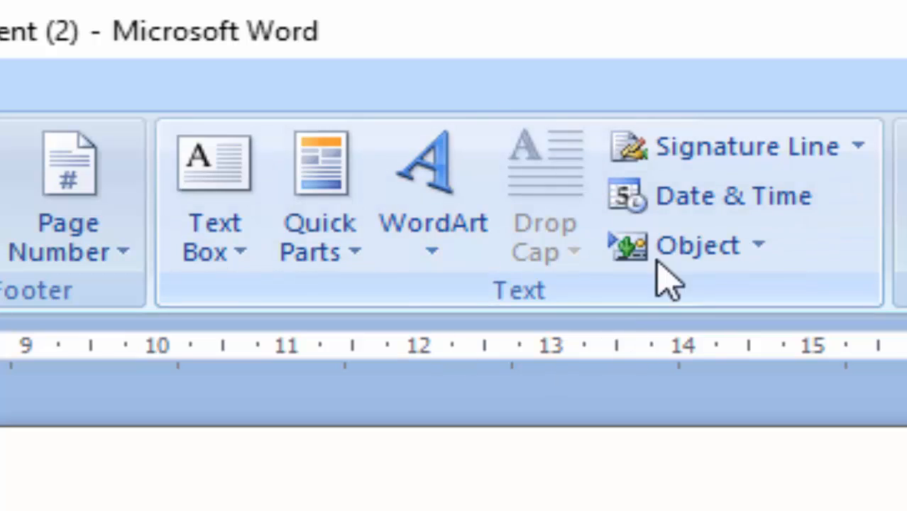
Insert the text of the Word file punjab from the Documents folder below the numbered lines
left_click(759, 252)
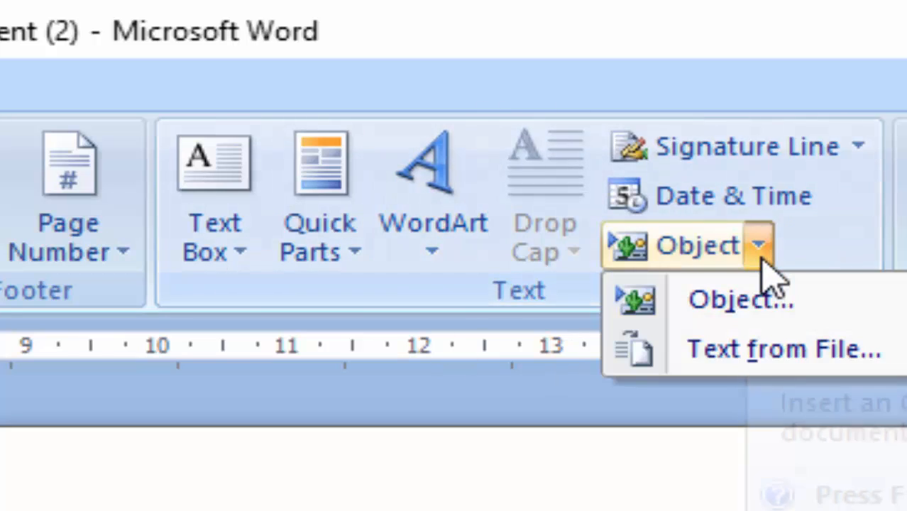
left_click(765, 352)
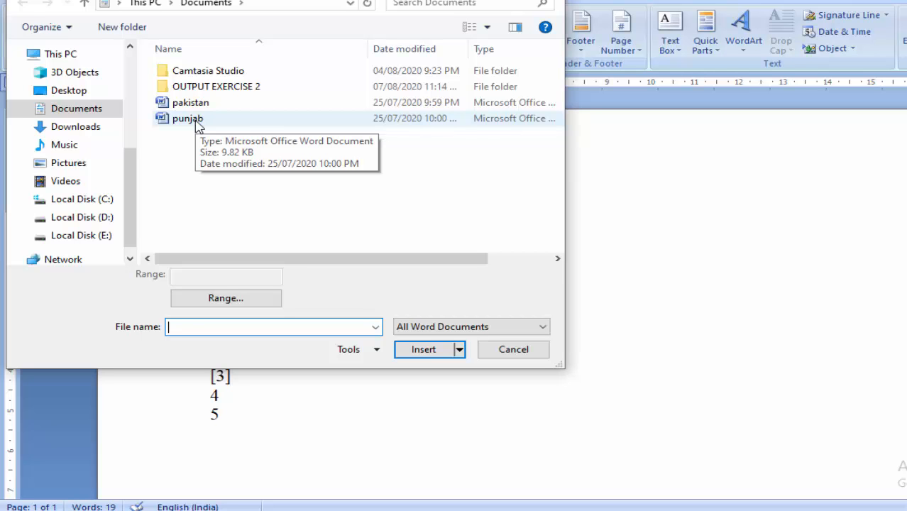
double_click(192, 119)
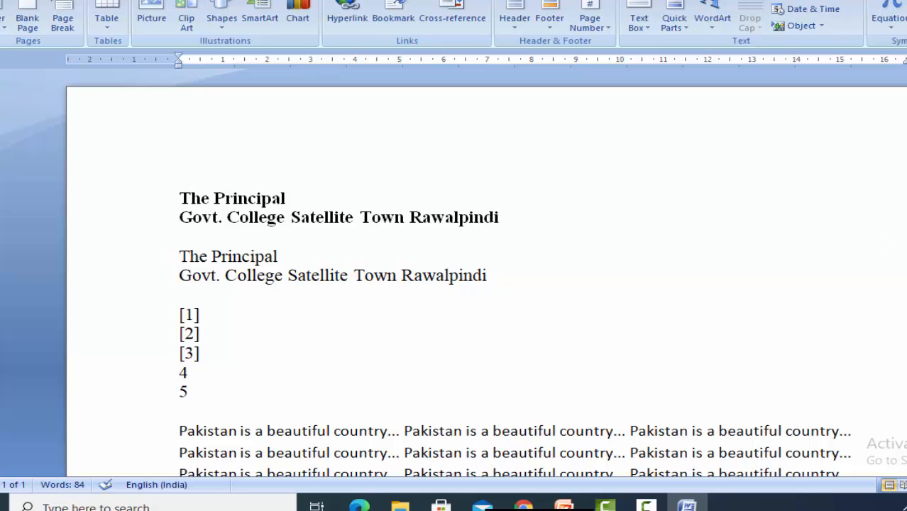
scroll(486, 284, "down", 5)
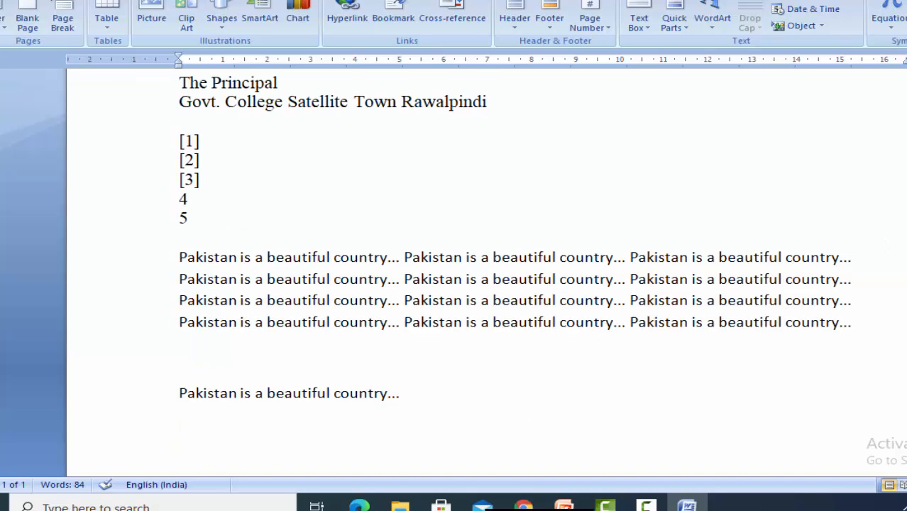
scroll(487, 284, "up", 1)
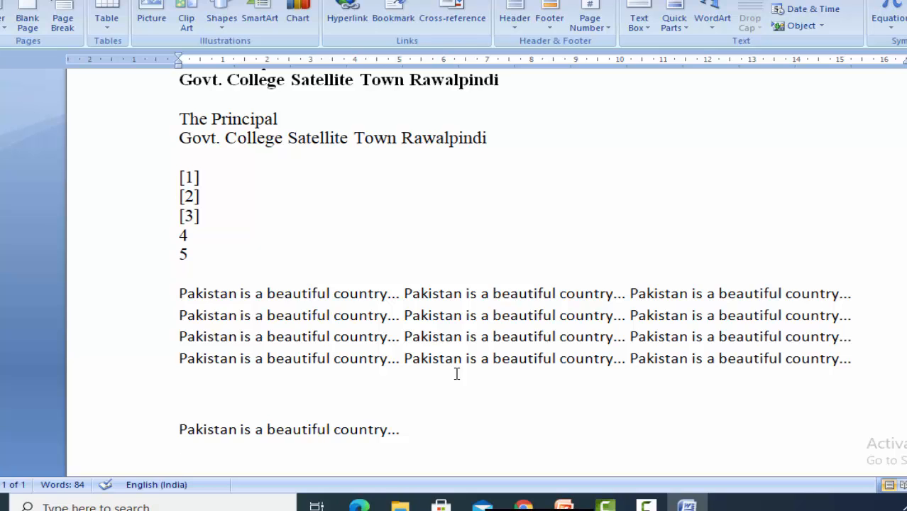
Switch to the PowerPoint slides to check the remaining Microsoft Word topics and return to the Word document
key("alt+Tab")
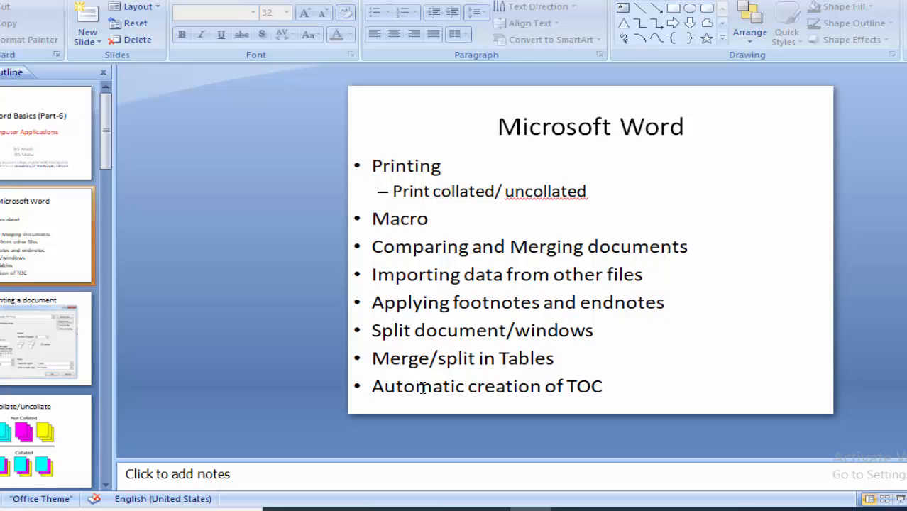
key("alt+Tab")
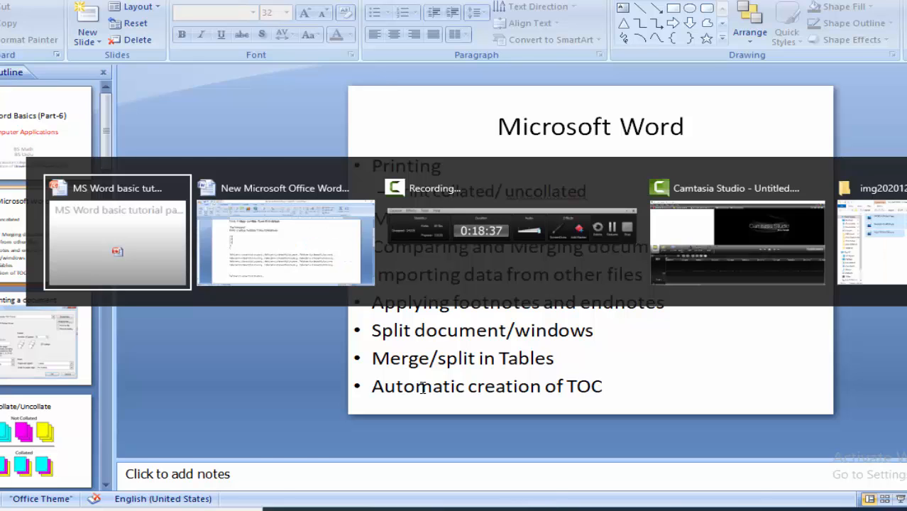
key("alt+Tab")
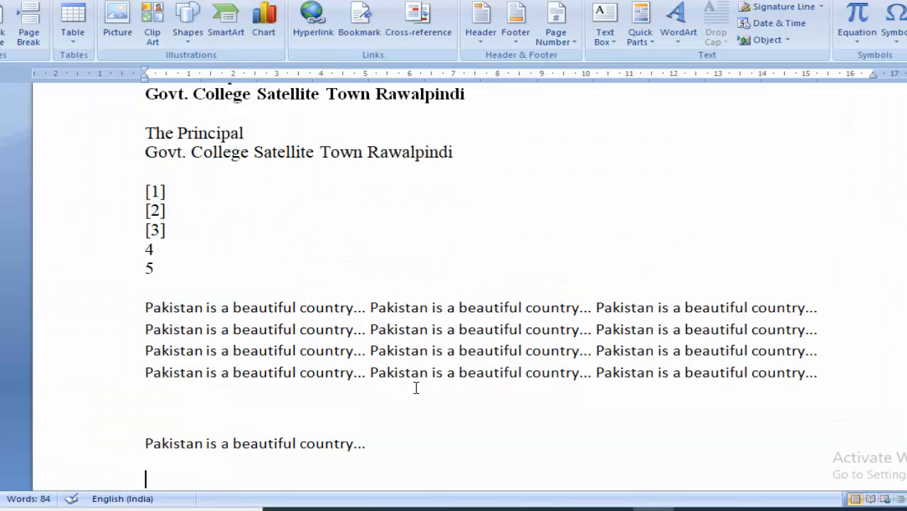
Insert a footnote after the second "country" in the paragraph's second line with the text "The country is jkjkj"
left_click(187, 402)
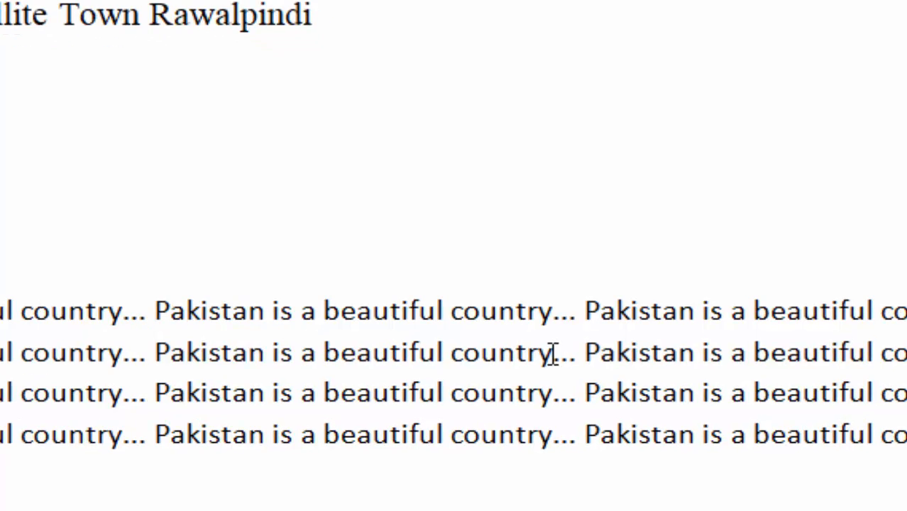
left_click(553, 352)
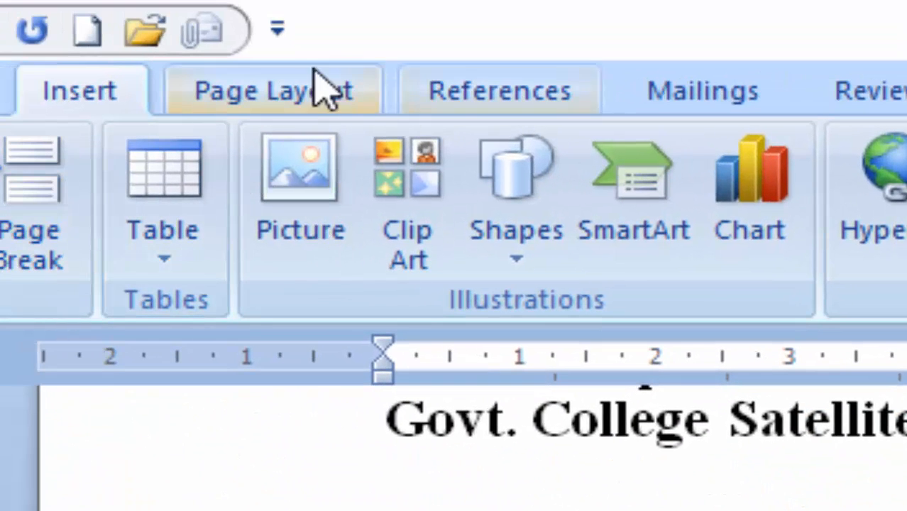
left_click(490, 99)
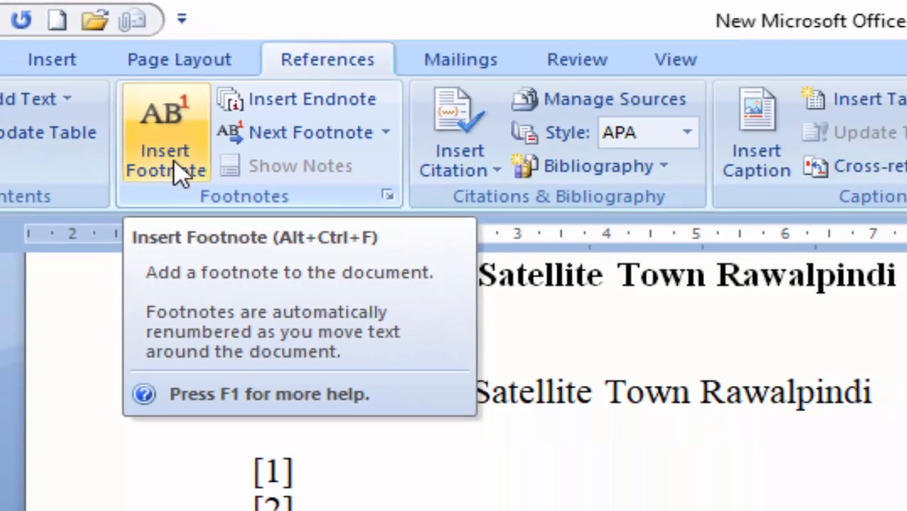
left_click(181, 171)
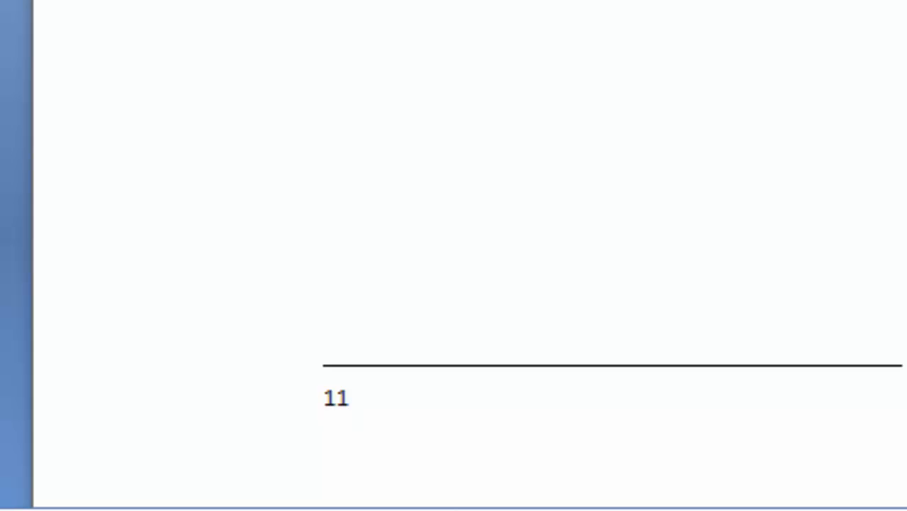
type("The countr")
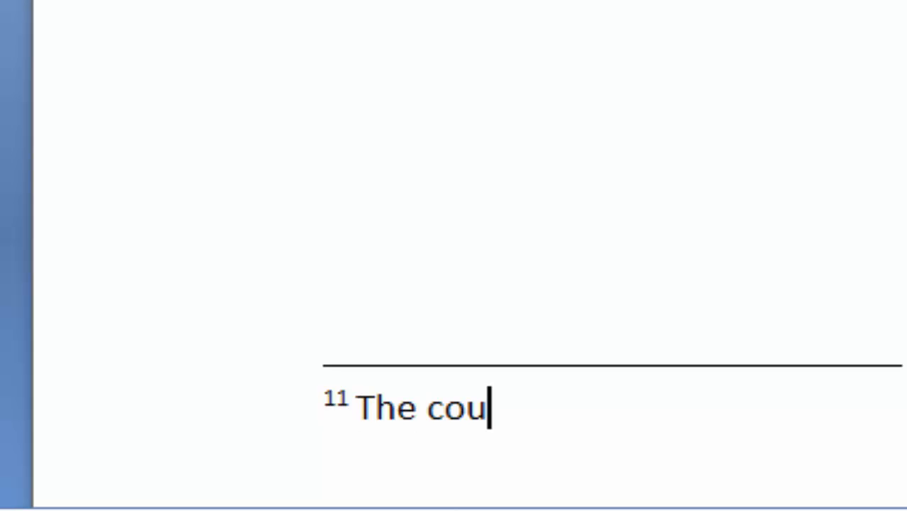
type("y is jkjkj")
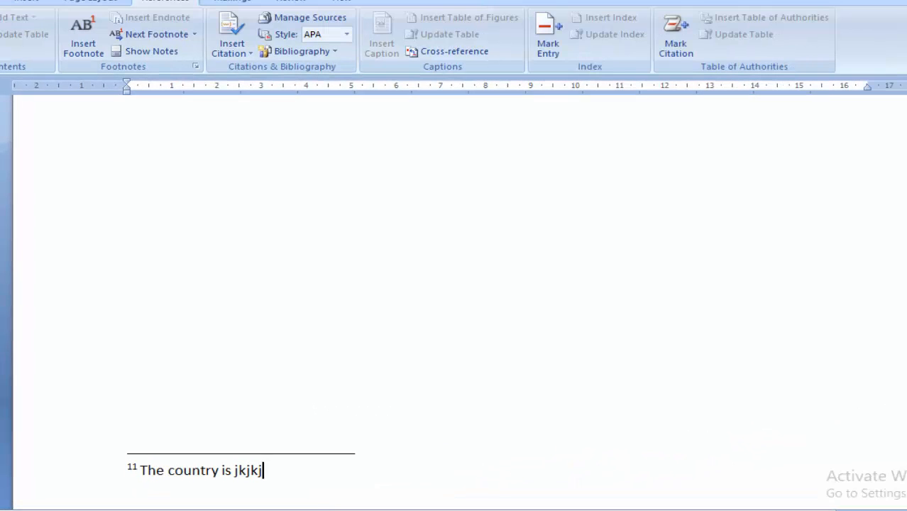
Insert a second footnote after the first "beautiful" in the fourth line of the Pakistan paragraph
scroll(454, 284, "up", 10)
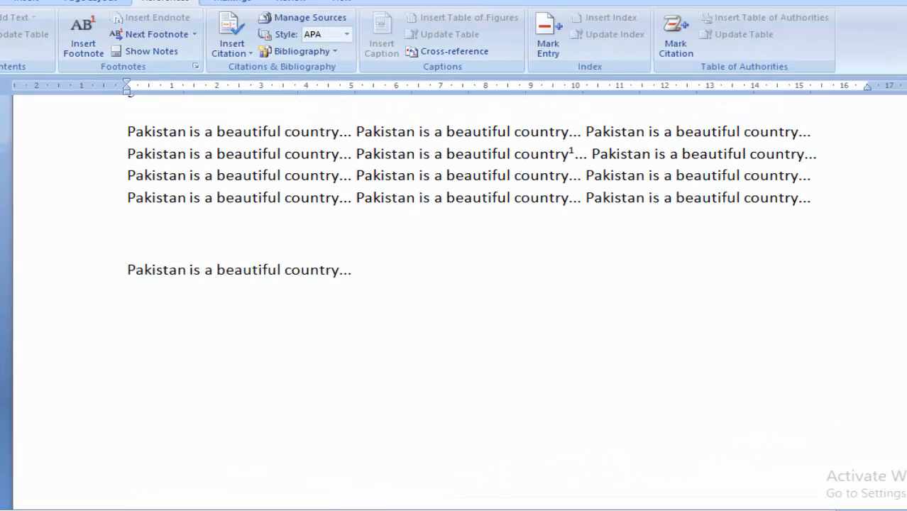
scroll(455, 284, "up", 2)
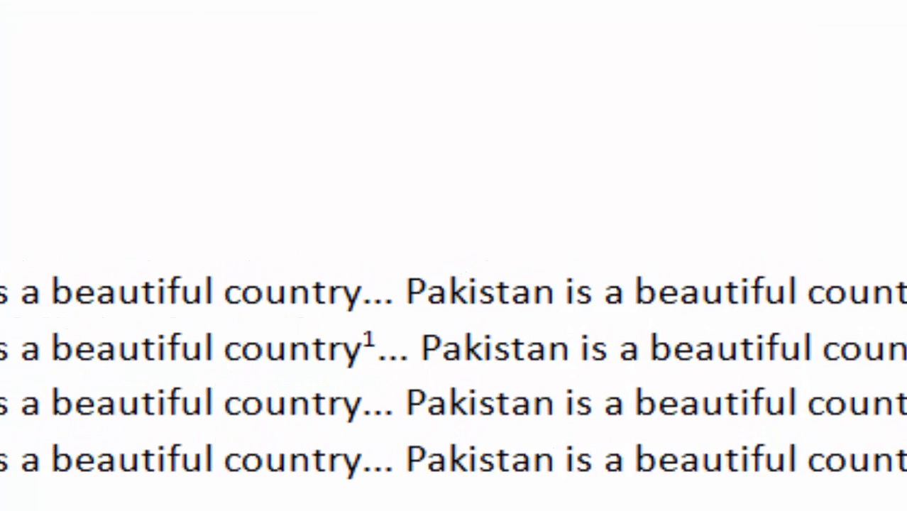
mouse_move(364, 340)
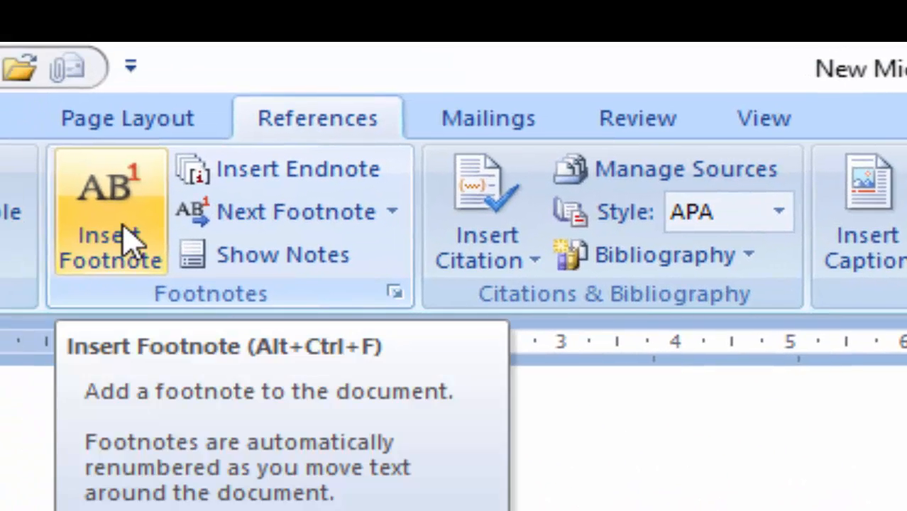
left_click(130, 238)
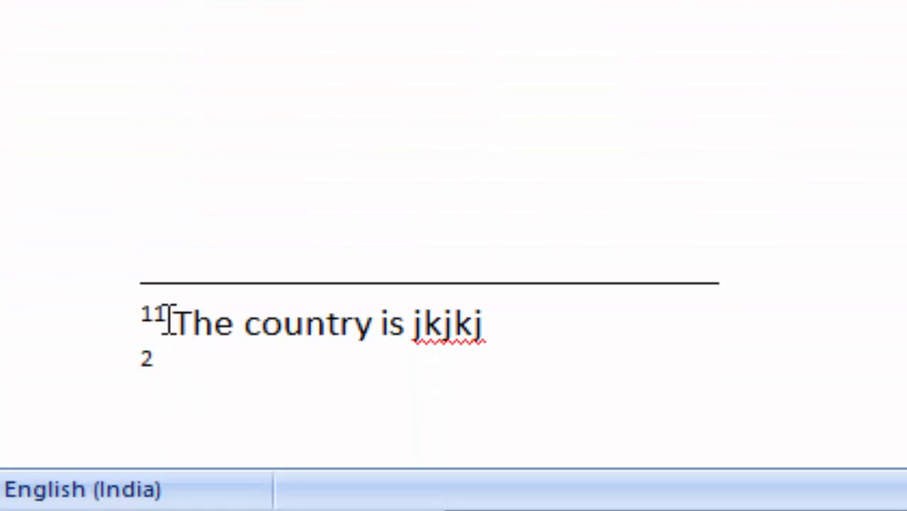
Examine the first footnote's number at the foot of the page by selecting its digits one at a time
left_click(167, 321)
key("shift+Left")
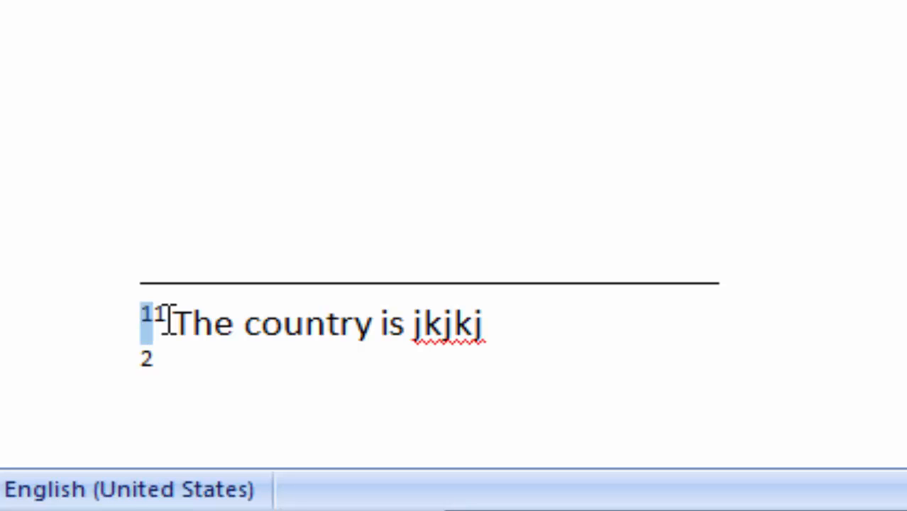
key("Right")
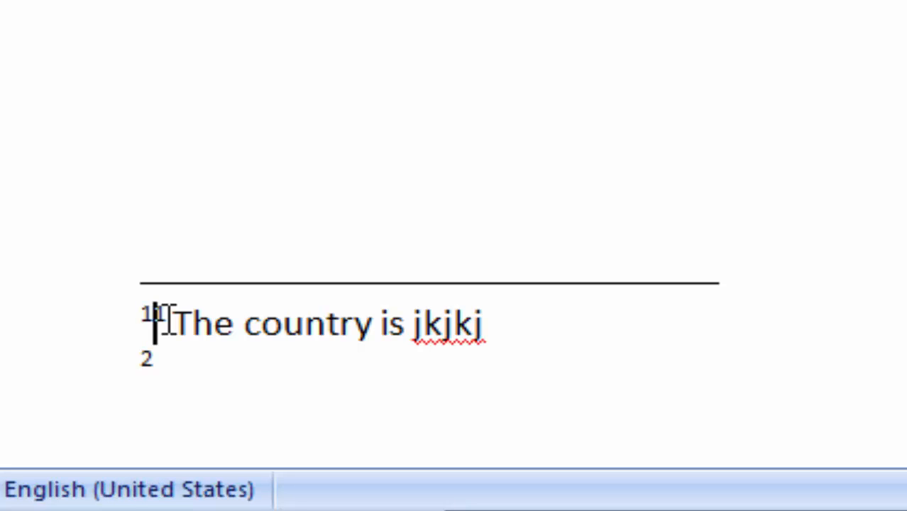
key("shift+Right")
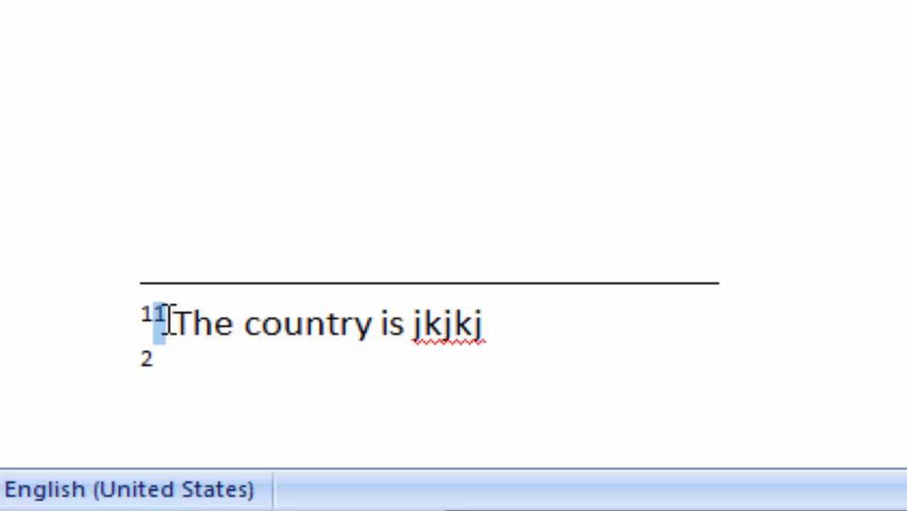
key("Left")
key("shift+Right")
Enter "jkjdfkjkdjk" as the text of the second footnote and look at its reference mark in the paragraph
left_click(187, 377)
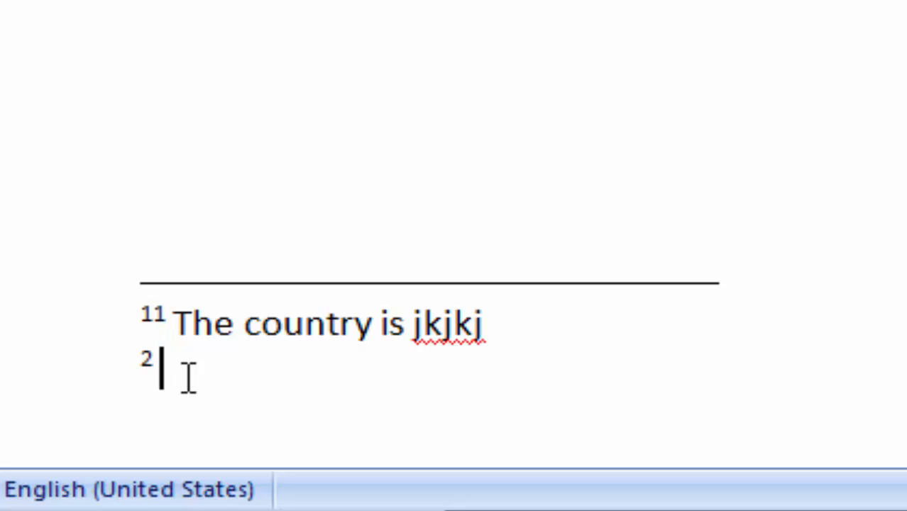
type("jkjdfkjkdjk")
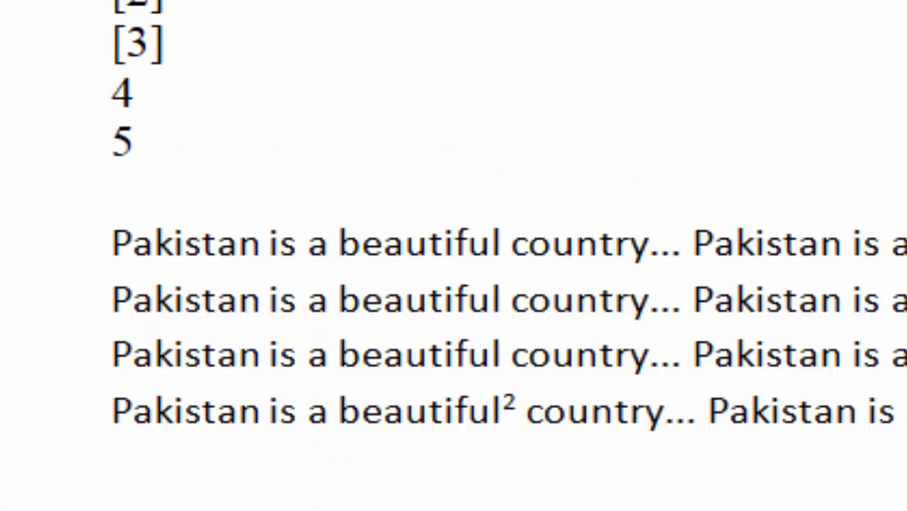
mouse_move(505, 410)
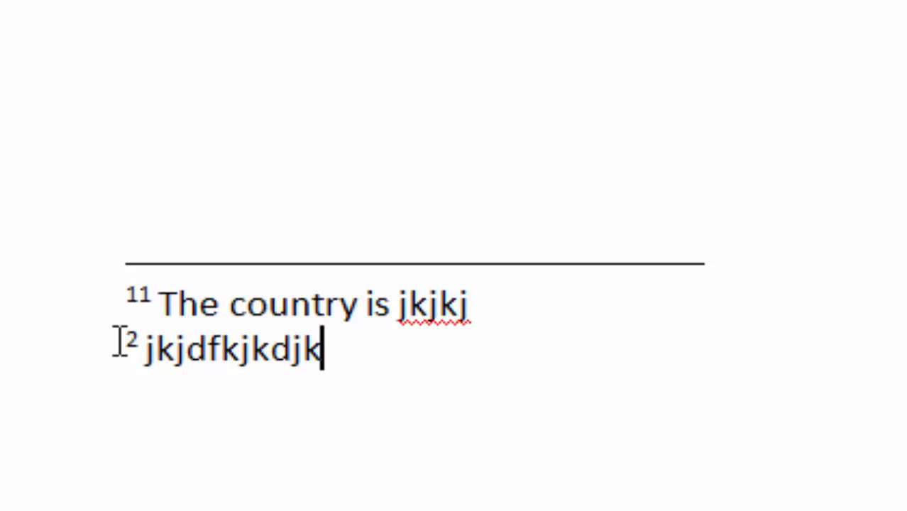
Delete the first footnote by removing its reference mark after "country" in the paragraph's second line
right_click(141, 311)
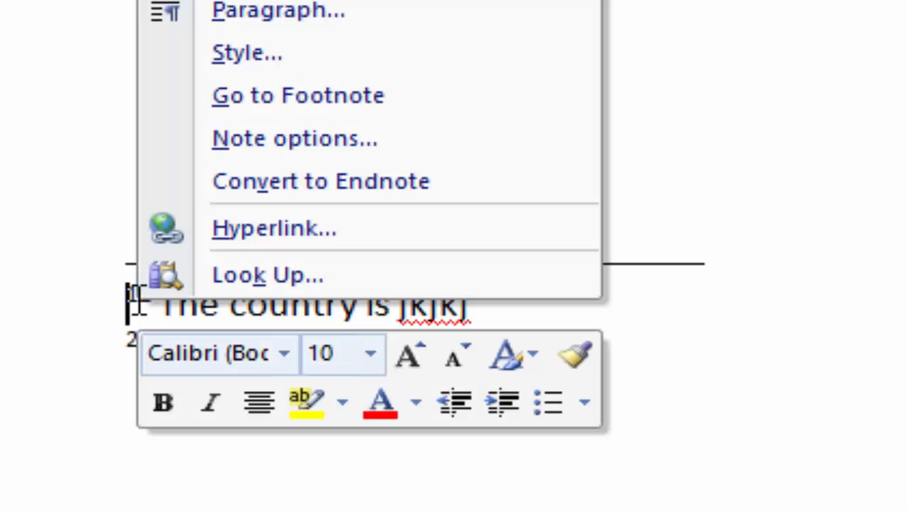
left_click(710, 274)
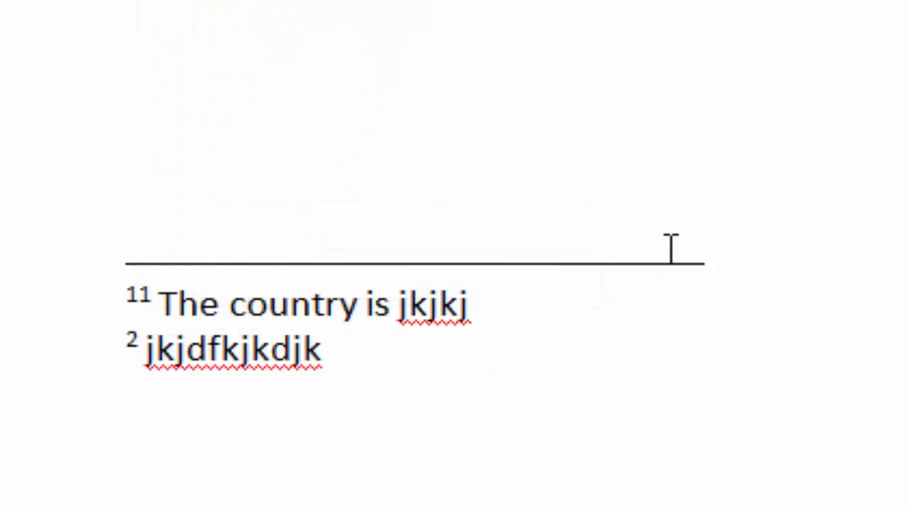
right_click(142, 310)
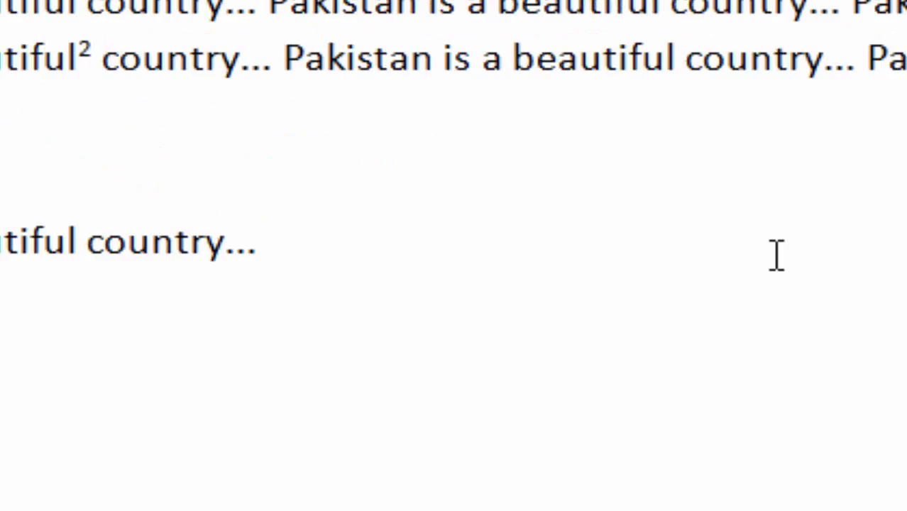
key("Delete")
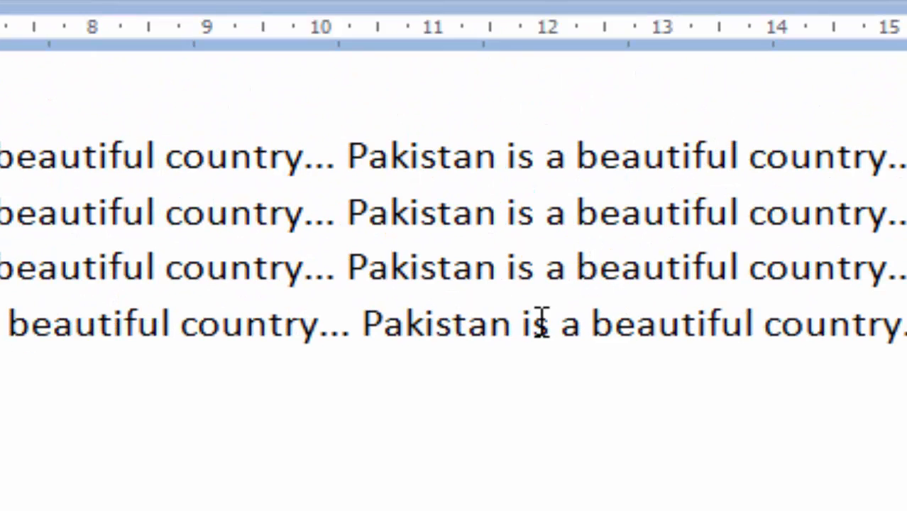
Insert a footnote after the last "country" in the Pakistan paragraph's third line with the text "countryis jkj", and check its reference mark
left_click(512, 325)
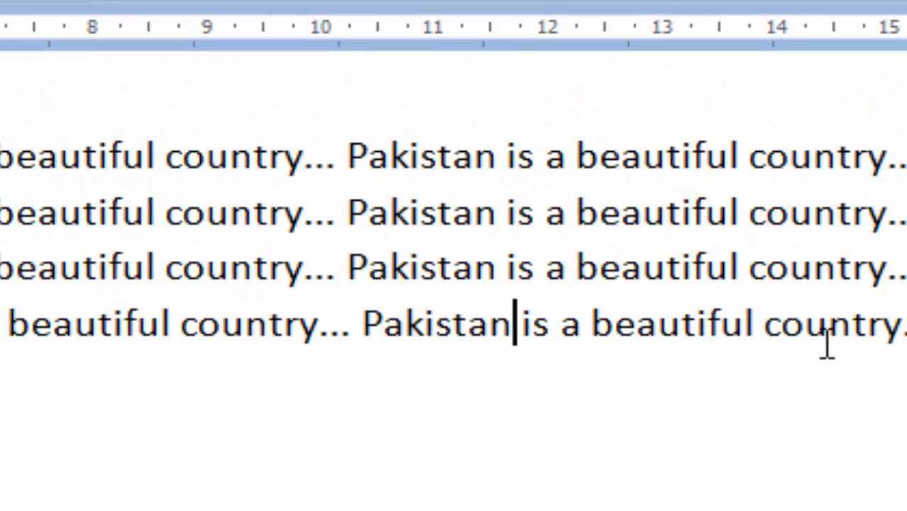
left_click(847, 269)
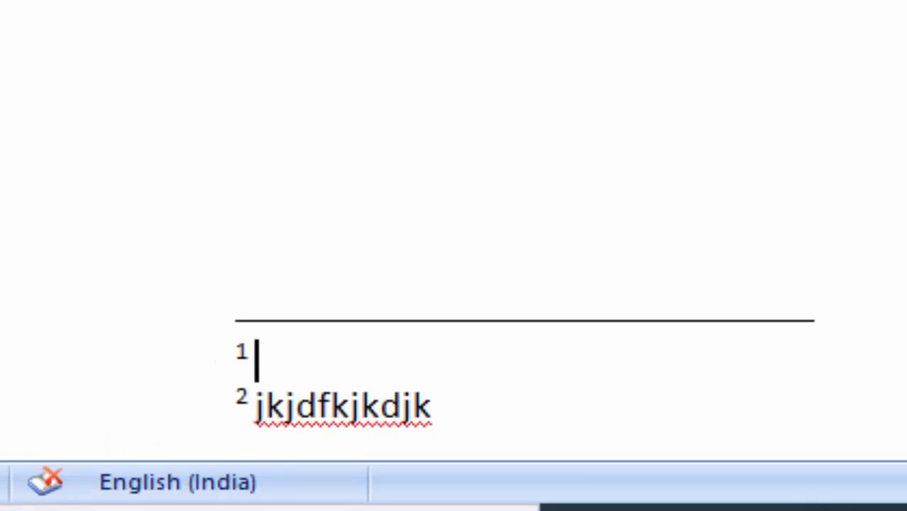
scroll(454, 231, "down", 3)
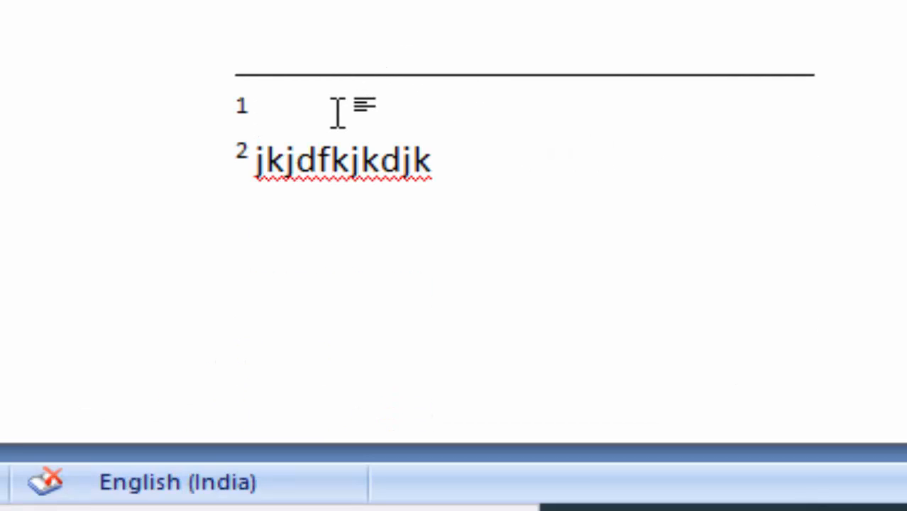
type("countryu")
key("BackSpace")
type("is jkj")
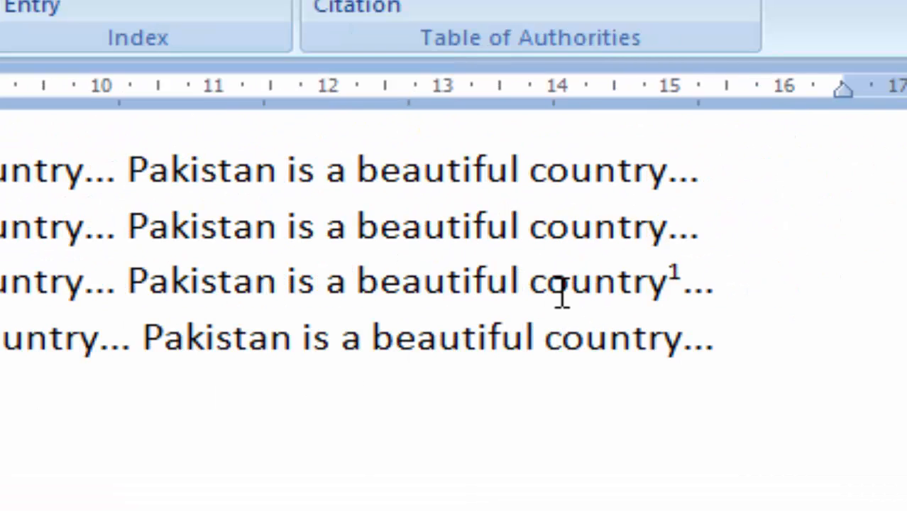
mouse_move(717, 252)
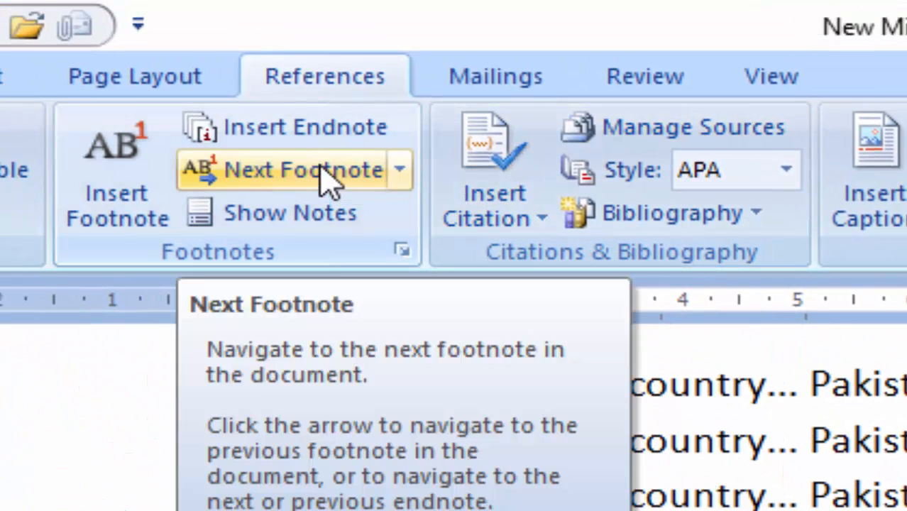
Insert an endnote in the document and consult the topic list on the PowerPoint slide before returning to the Pakistan paragraph in Word
left_click(309, 131)
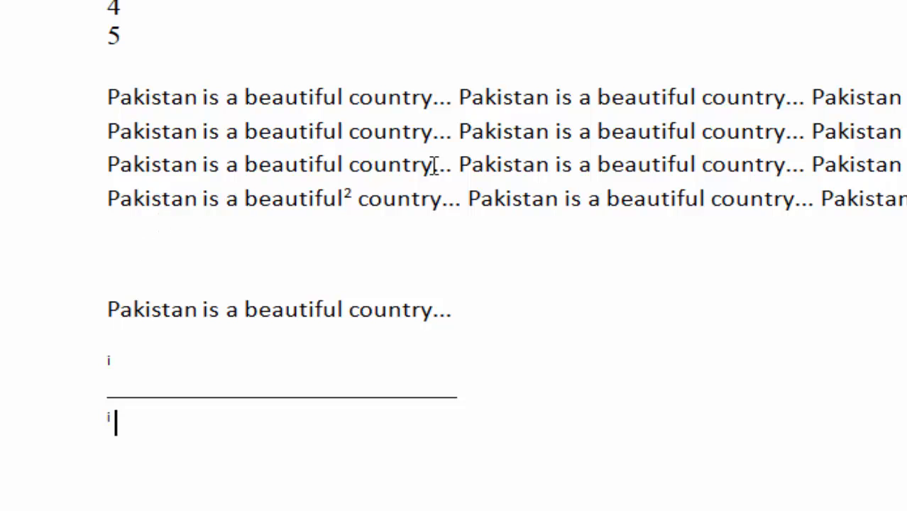
key("alt+Tab")
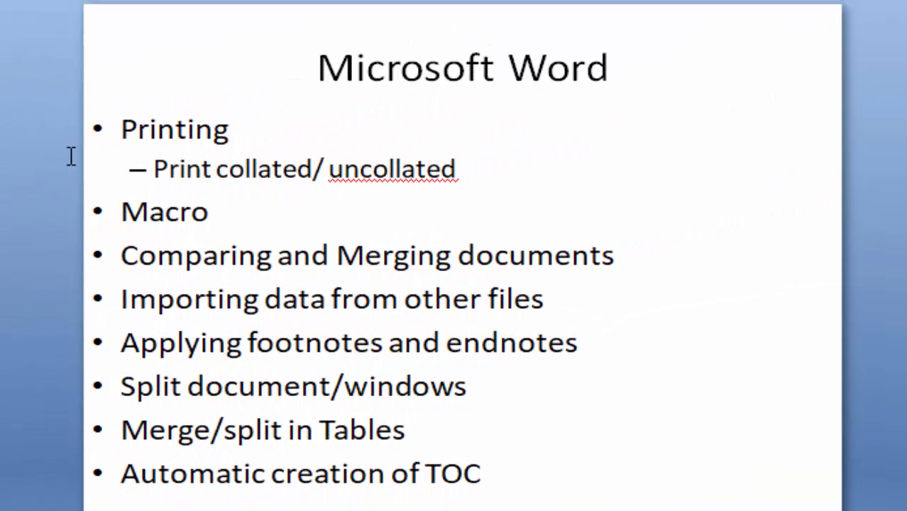
key("alt+Tab")
key("alt+Tab")
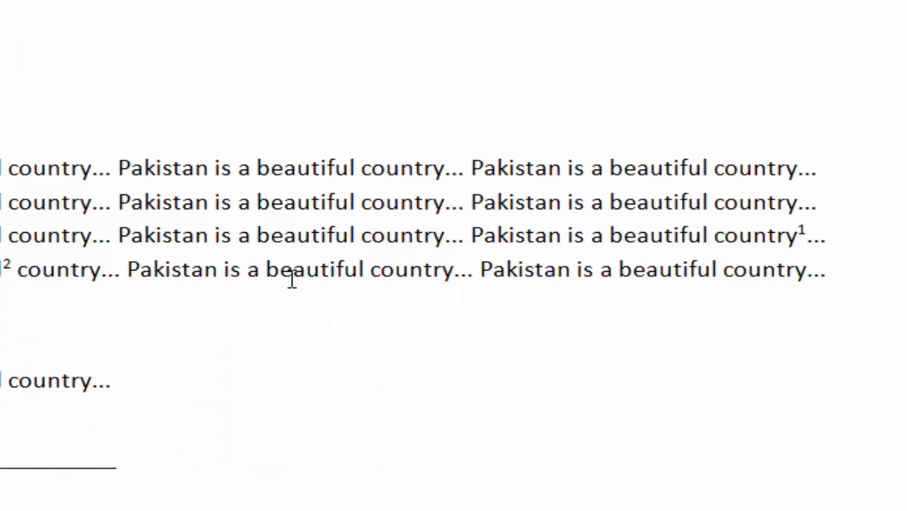
left_click(293, 272)
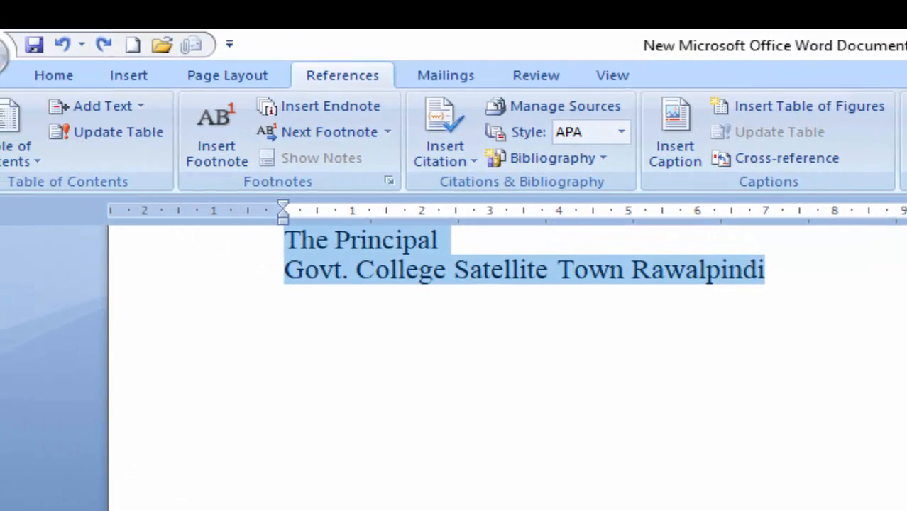
Place the insertion point below the two address lines, recheck the topic list in PowerPoint, and return to the Word document
left_click(505, 271)
double_click(286, 371)
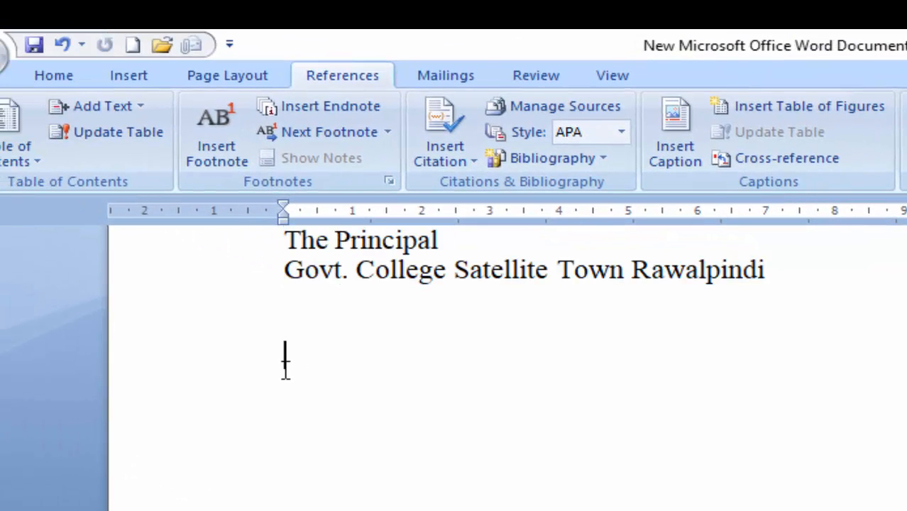
key("alt+Tab")
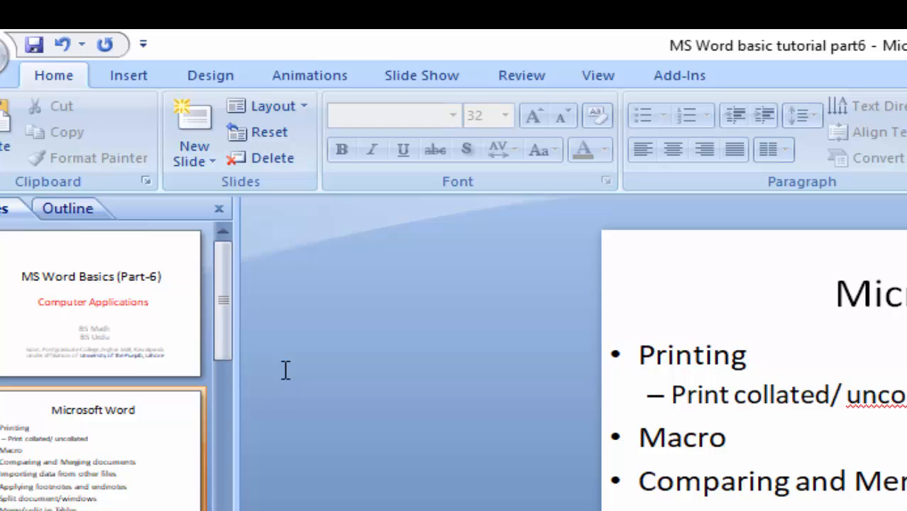
key("alt+Tab")
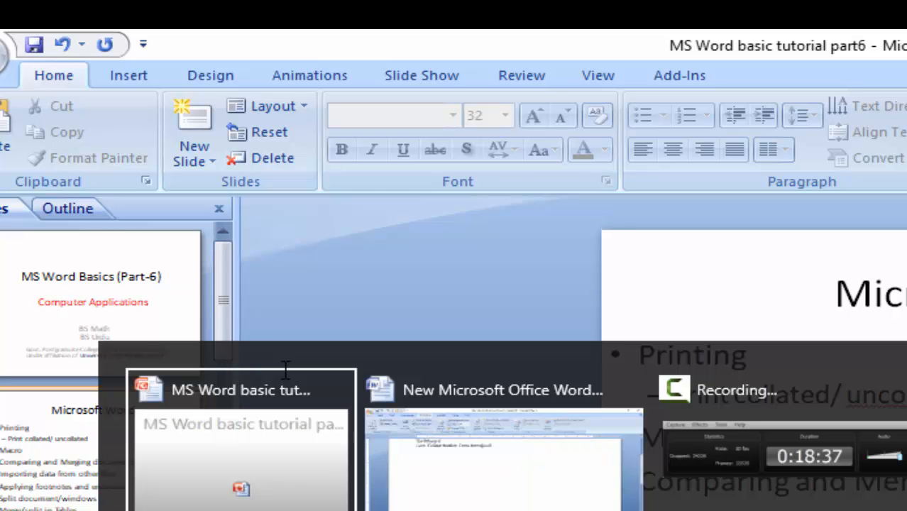
key("alt+Tab")
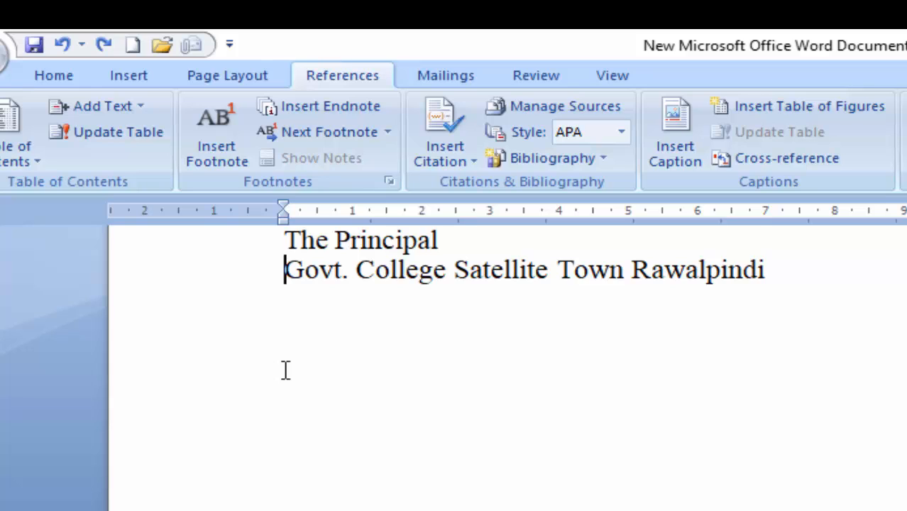
Generate random sample text with =rand(4,100) on the second line below "Govt. College Satellite Town Rawalpindi"
key("End")
key("Return")
key("Return")
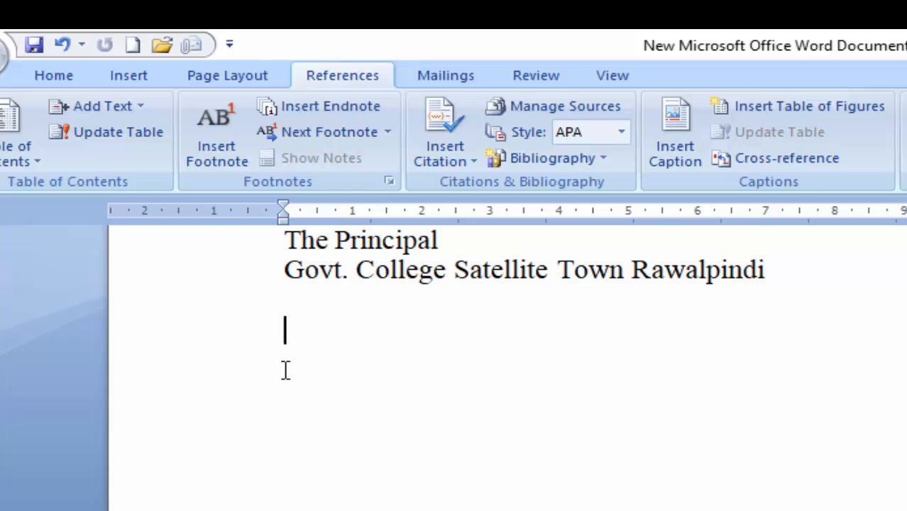
type("=rand()")
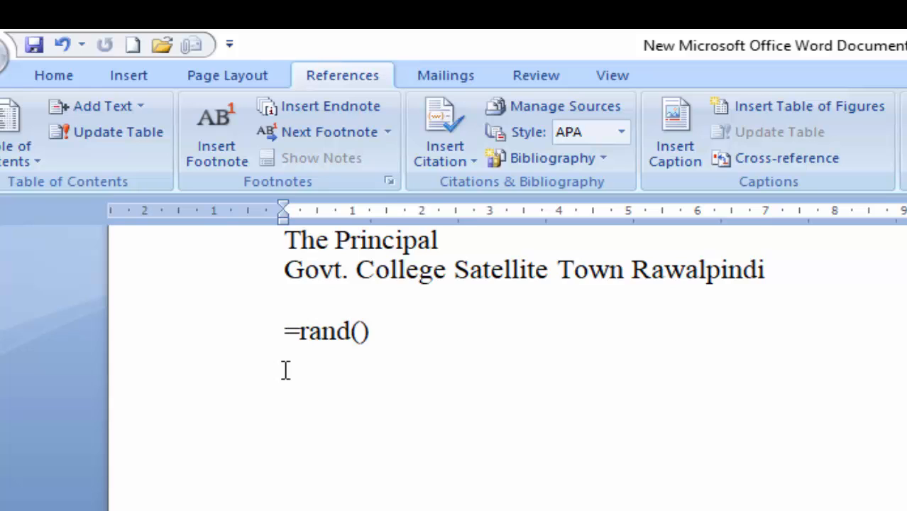
key("Left")
type("4,10")
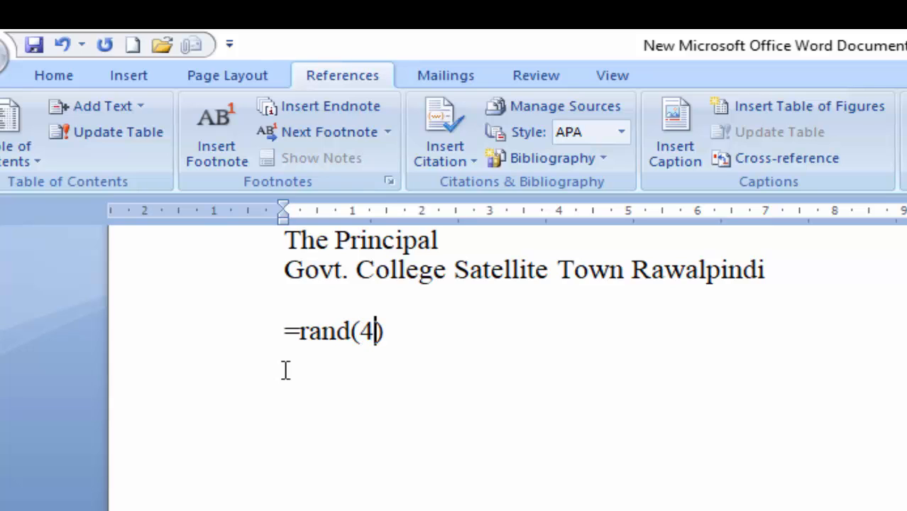
type("0")
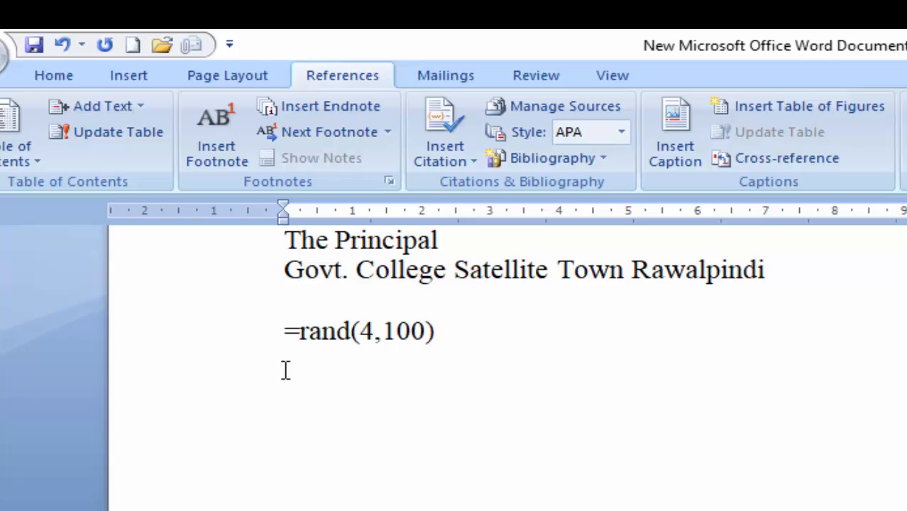
key("Return")
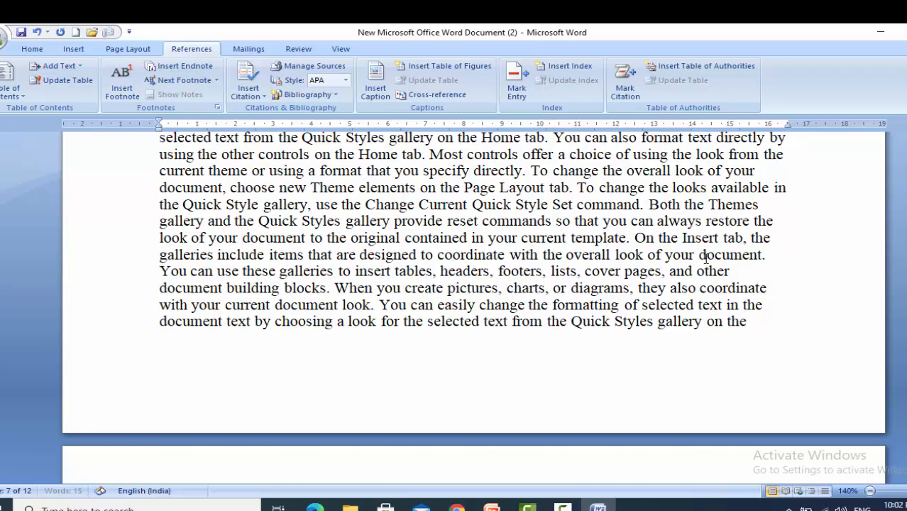
Add six line breaks after "cover pages, and other" on page 7 and place the insertion point inside the gap
scroll(706, 257, "down", 1)
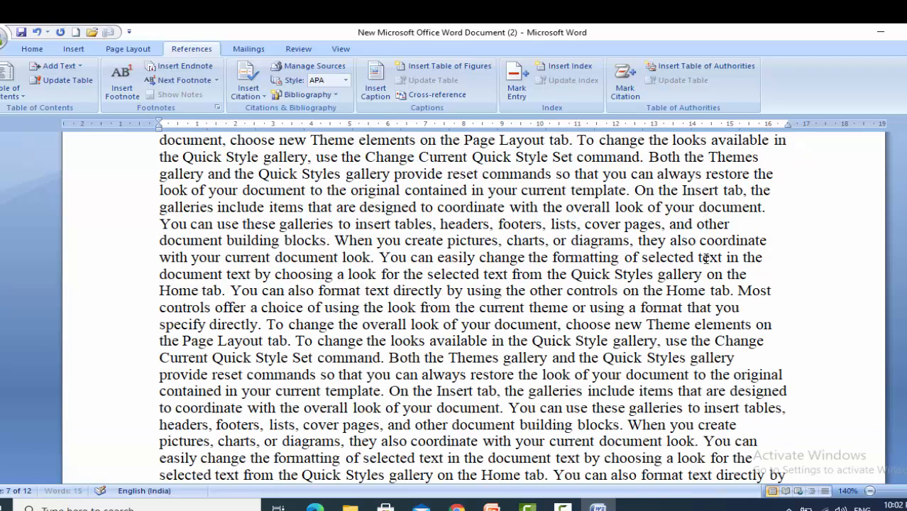
left_click(733, 224)
key("Return")
key("Return")
key("Return")
key("Return")
key("Return")
key("Return")
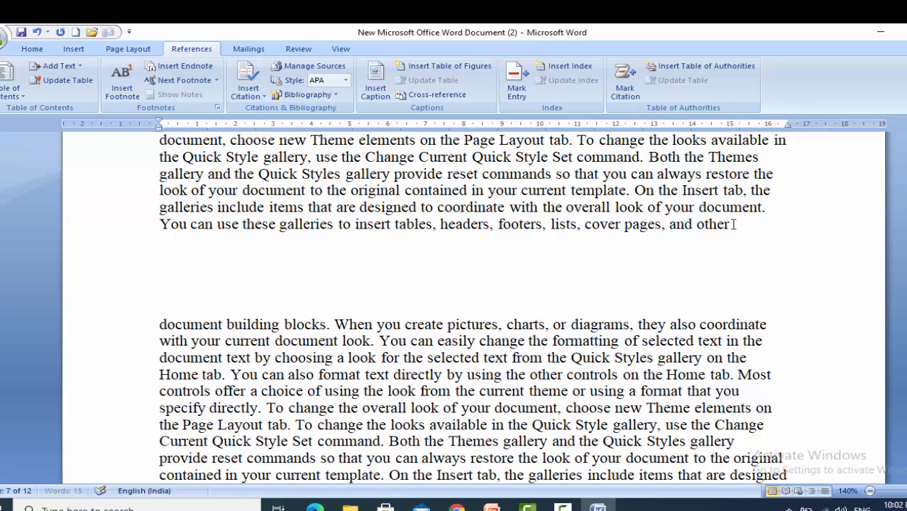
key("Up")
key("Up")
key("Up")
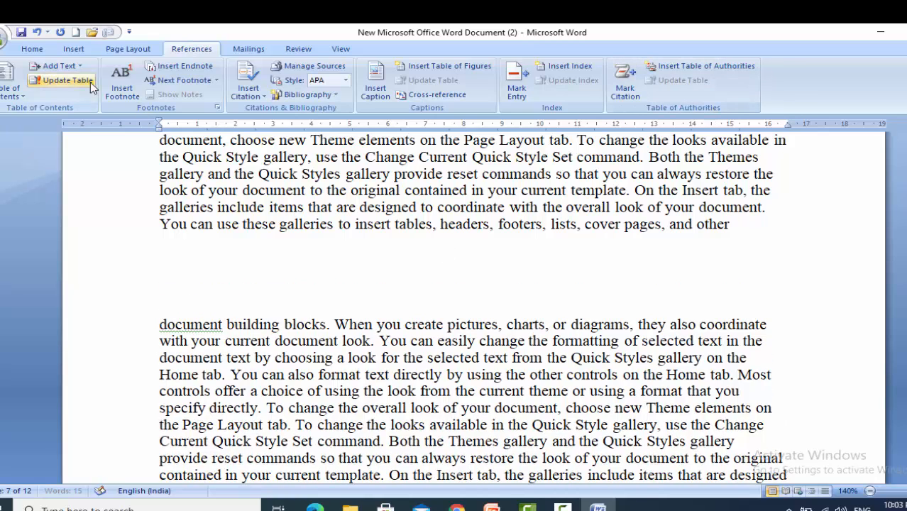
Draw a rounded rectangle about 2.16 cm high and 4.55 cm wide in the blank gap on page 7
left_click(74, 49)
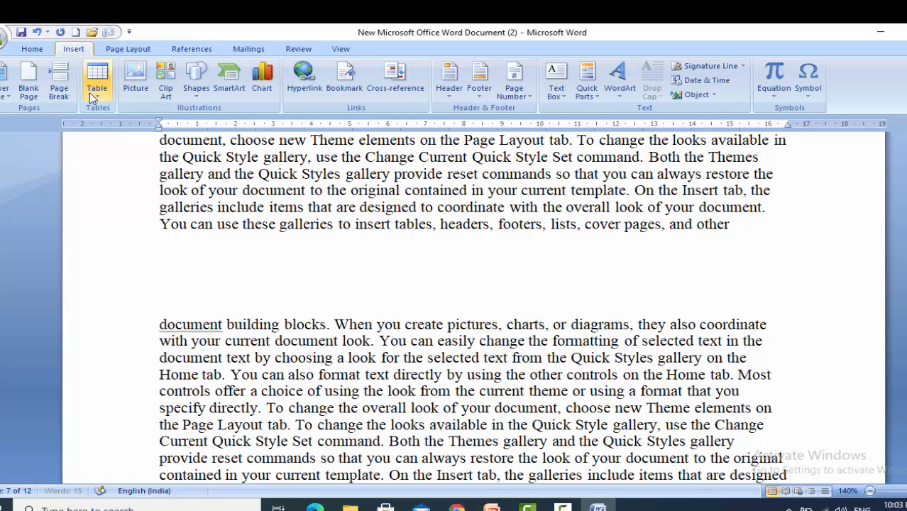
left_click(196, 89)
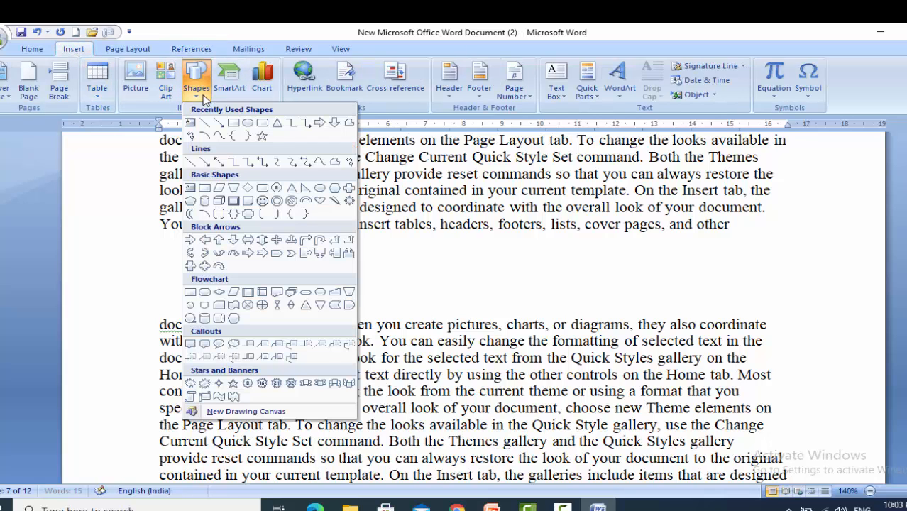
left_click(261, 135)
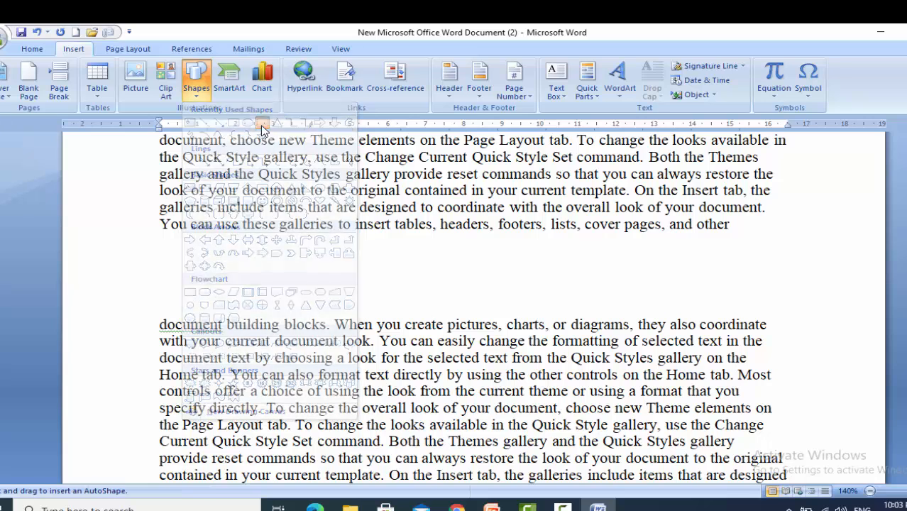
left_click_drag(193, 238, 365, 314)
Add the text "Jkj ksdkjkajfklj" inside the rounded rectangle
right_click(298, 279)
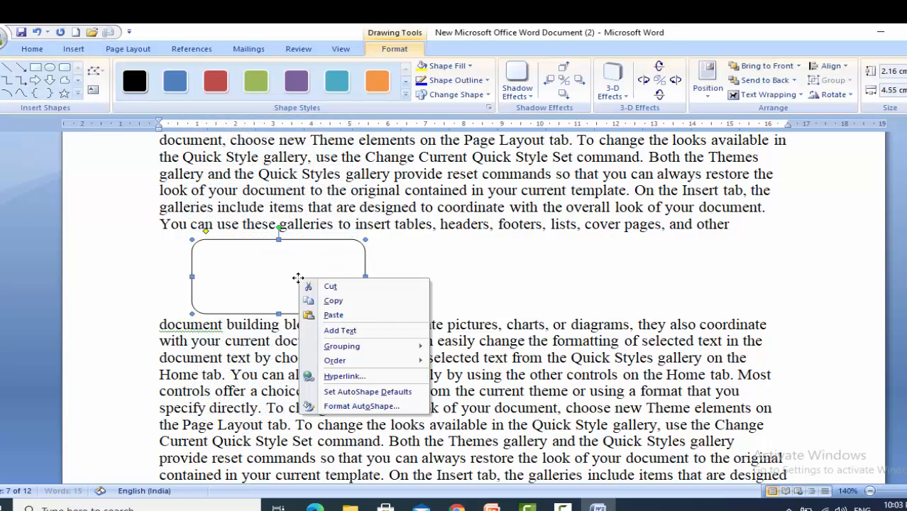
left_click(348, 332)
type("Jkj ksdkjkajf")
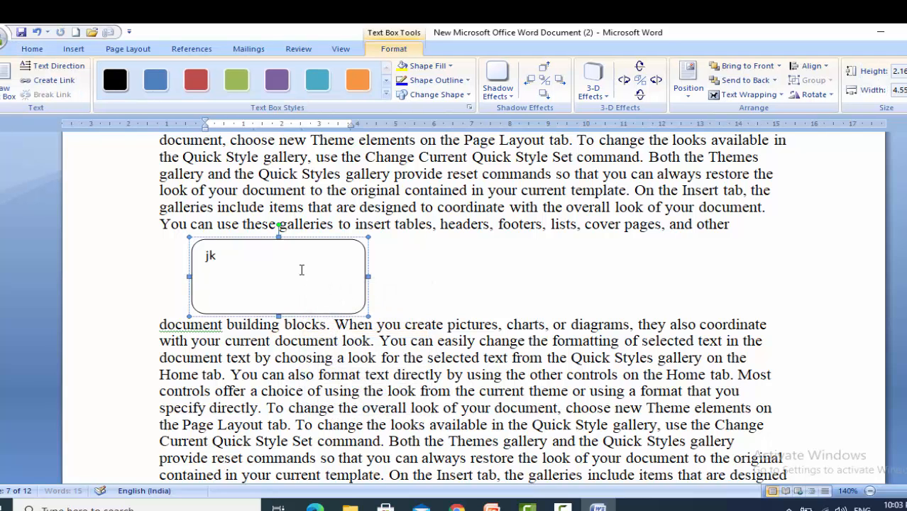
type("klj")
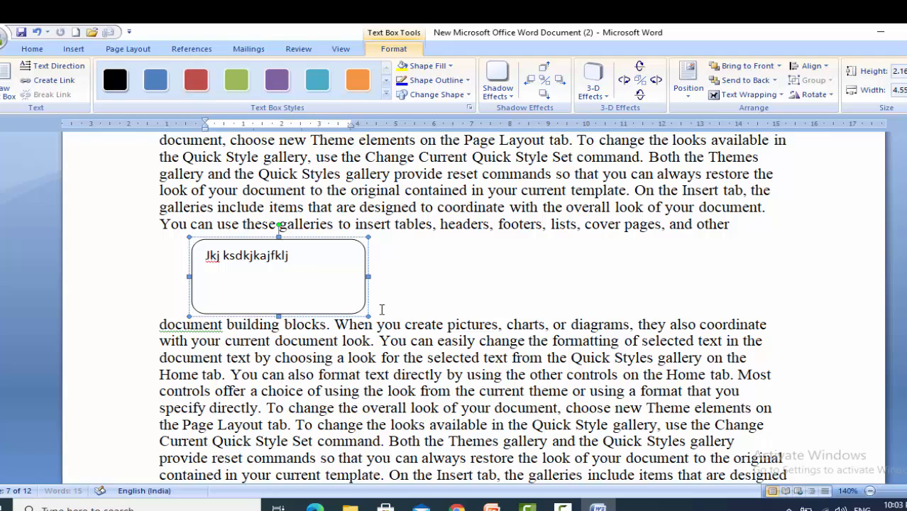
left_click(349, 354)
left_click(319, 278)
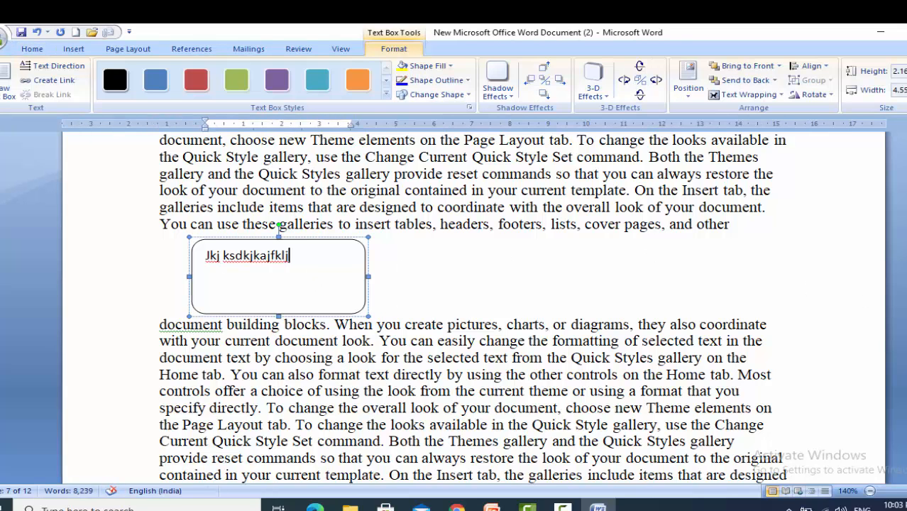
Add three line breaks before "Both the Themes gallery" on page 3 to separate it from the preceding text
left_click_drag(906, 308, 906, 230)
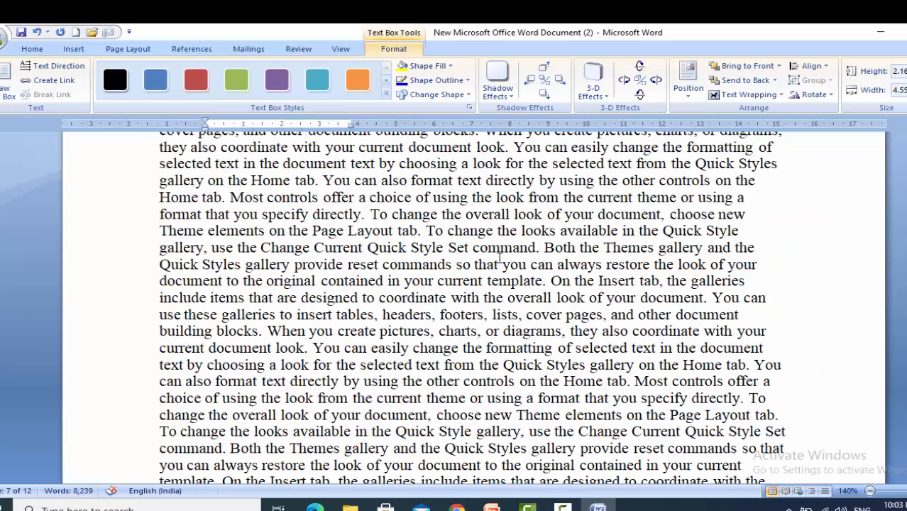
left_click(545, 247)
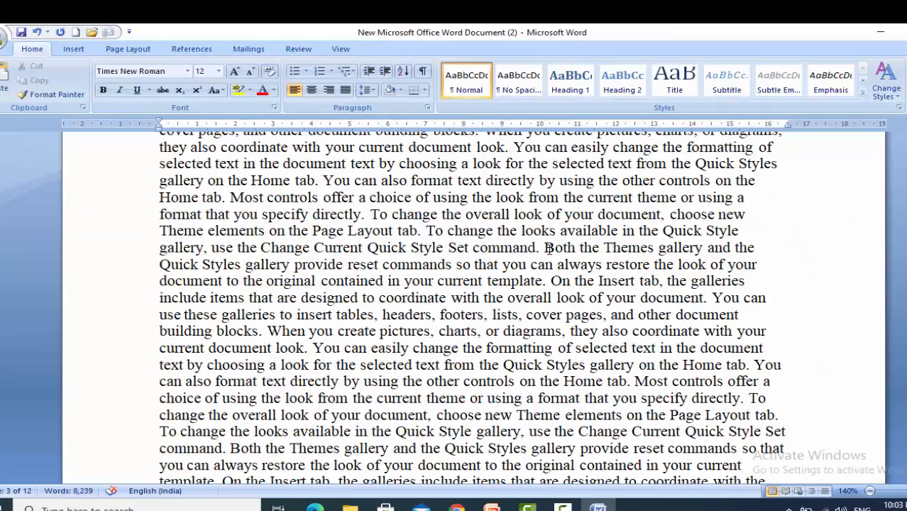
key("Return")
key("Return")
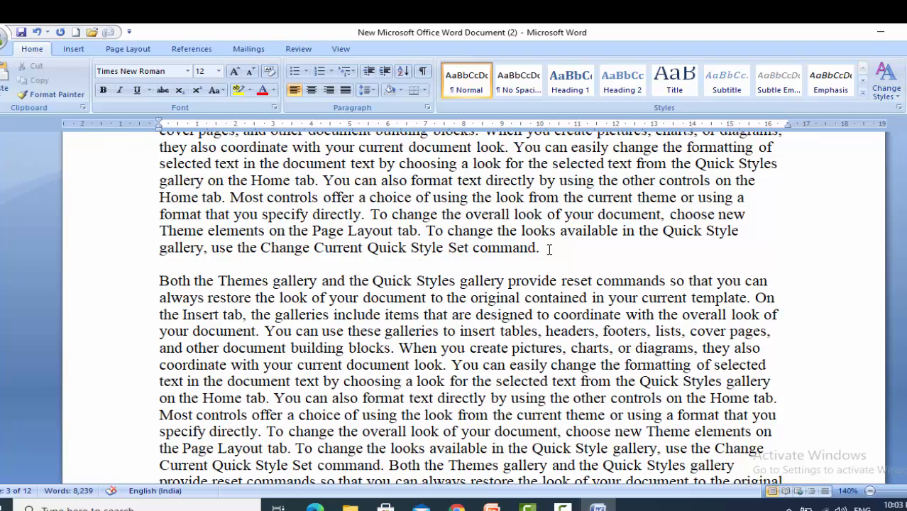
key("Return")
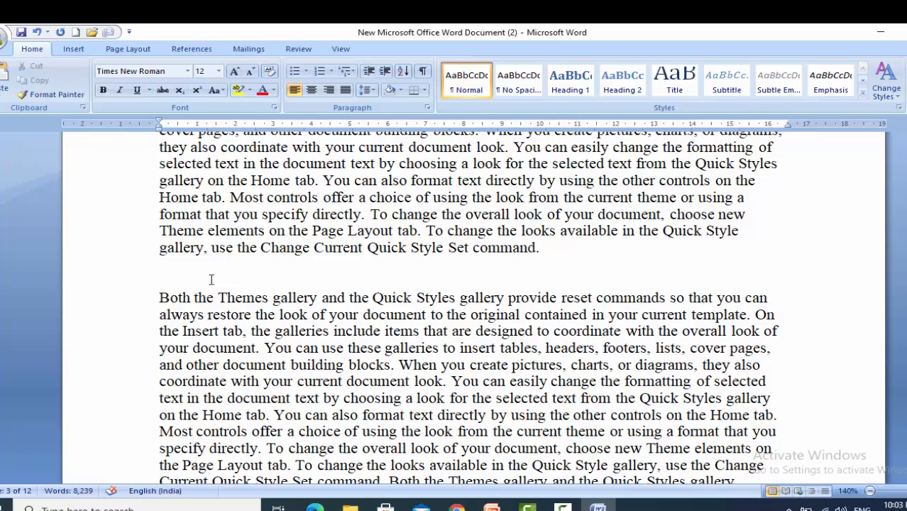
Make the word "Both" bold at the start of the separated paragraph on page 3
double_click(181, 299)
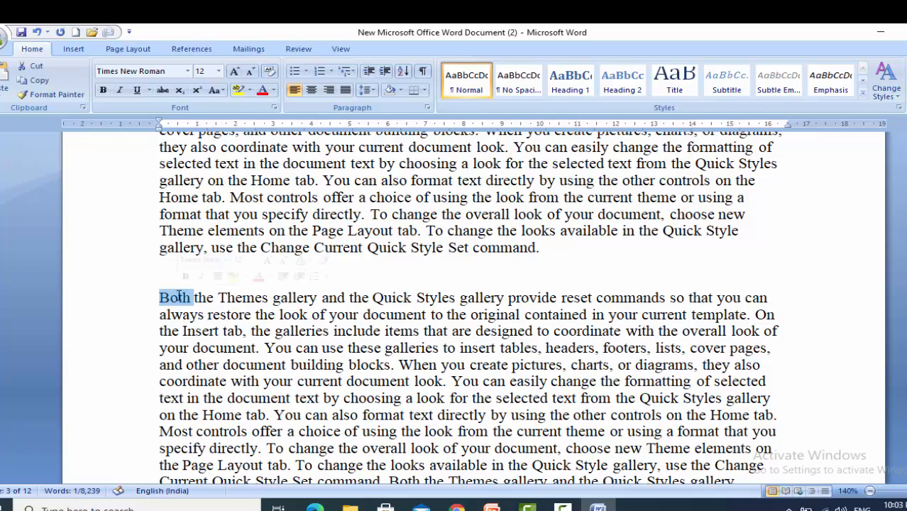
left_click(103, 90)
left_click(212, 297)
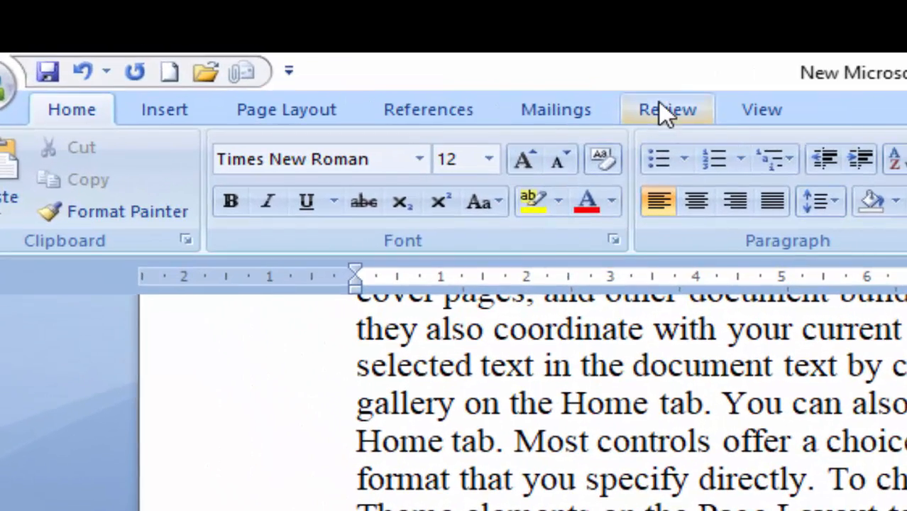
Split the document window horizontally into two panes within the paragraph starting with "Both the Themes gallery" on page 3
left_click(659, 104)
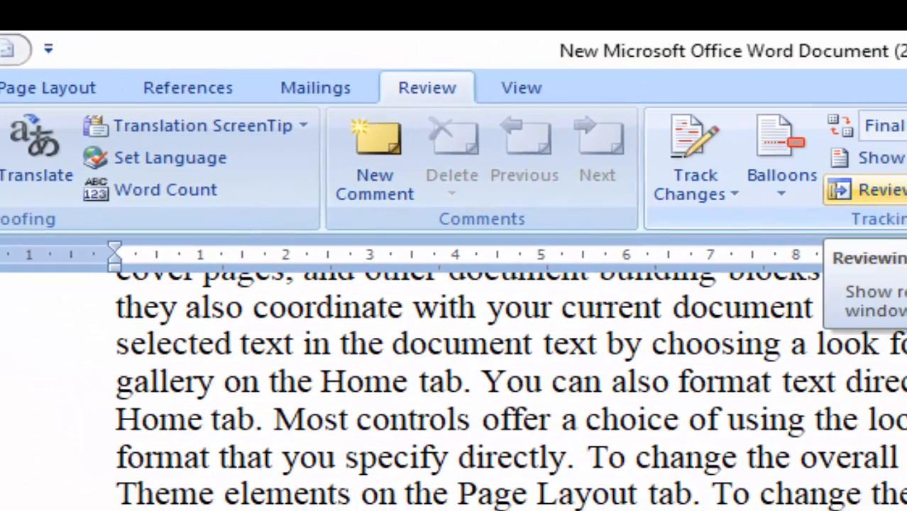
left_click(519, 90)
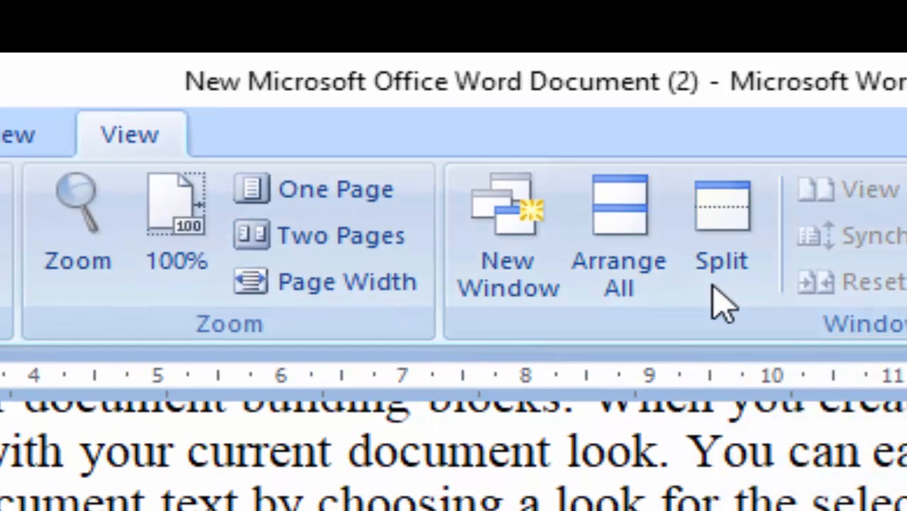
left_click(714, 287)
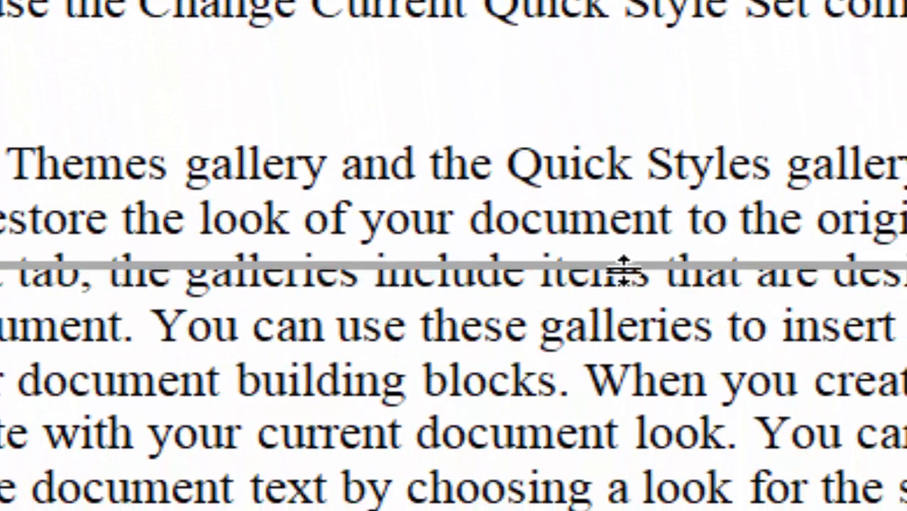
left_click(623, 270)
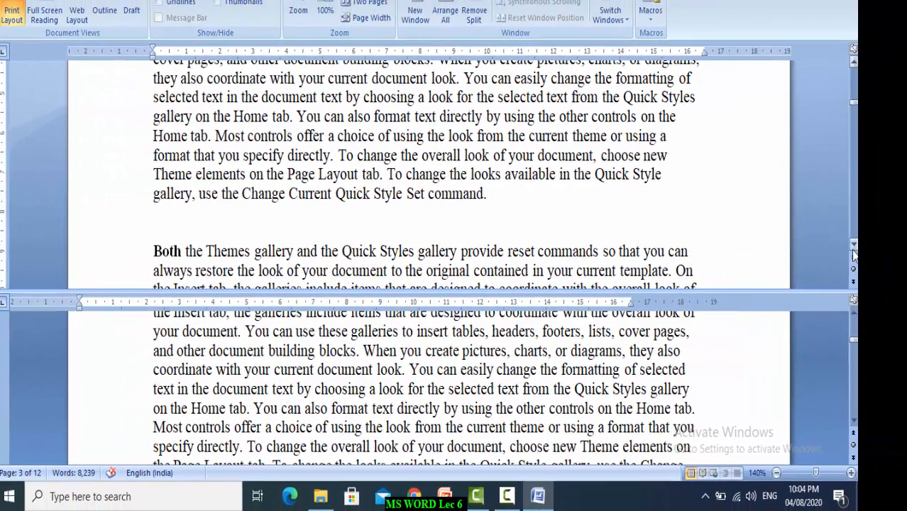
Show more of the "Both" paragraph in the upper pane and raise the split divider to enlarge the lower pane
left_click(853, 248)
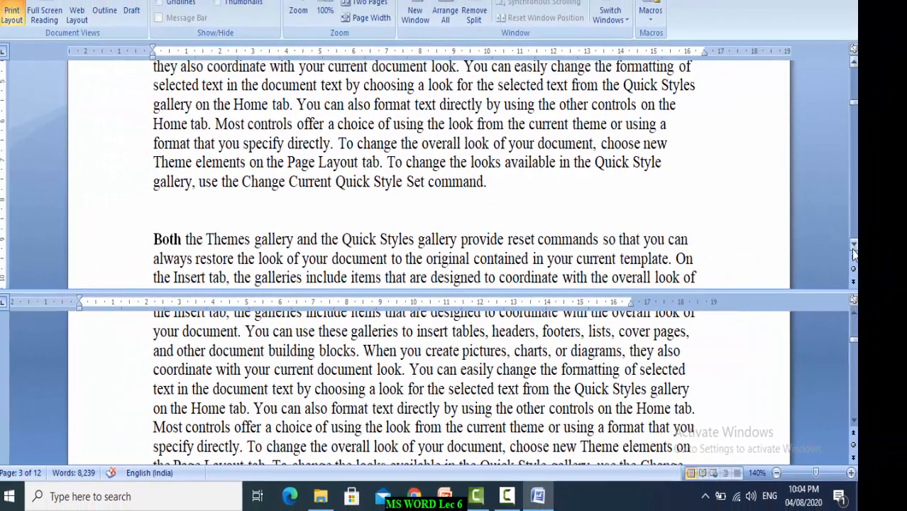
left_click(853, 247)
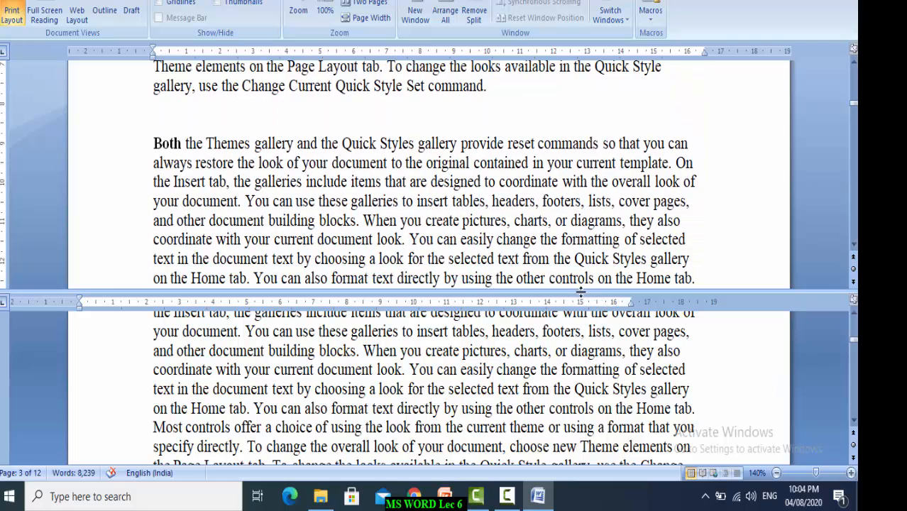
left_click_drag(581, 301, 583, 262)
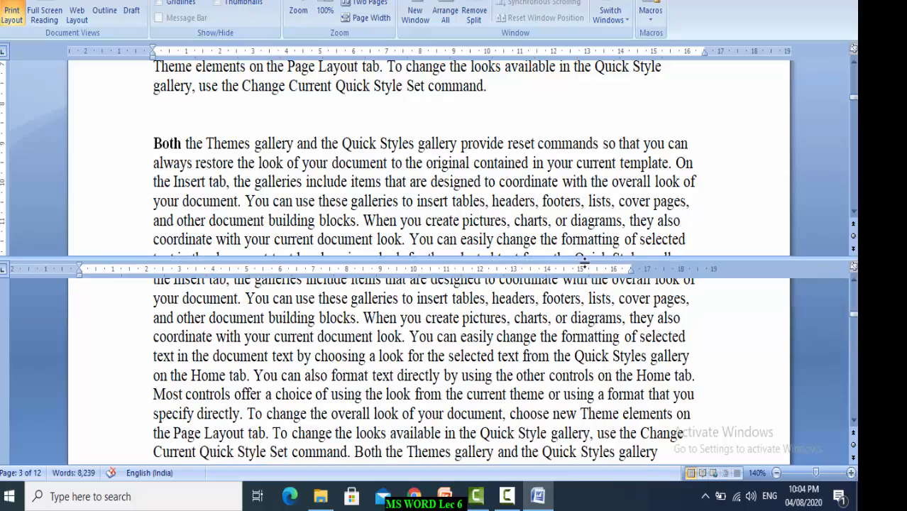
Browse the remaining pages in the lower pane and bring the rounded rectangle on page 7 into view, keeping page 3 in the upper pane
scroll(853, 406, "down", 2)
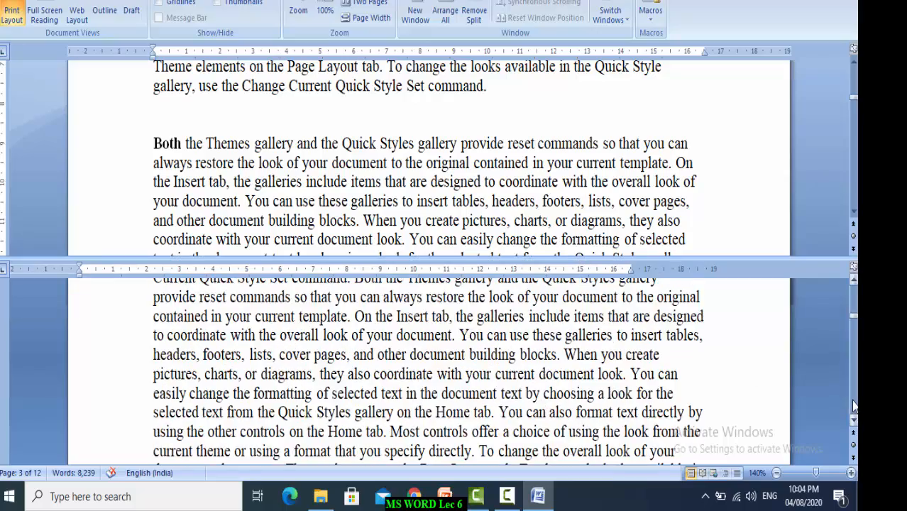
scroll(854, 405, "down", 2)
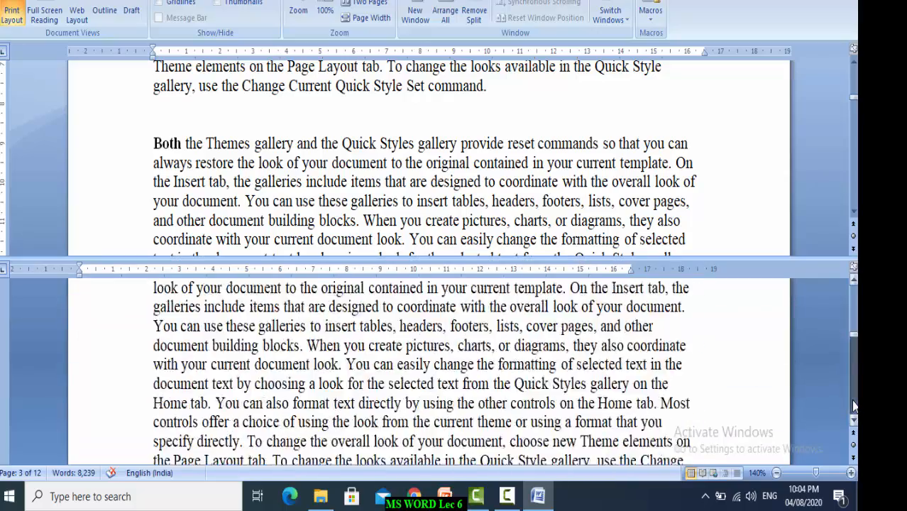
scroll(854, 405, "down", 2)
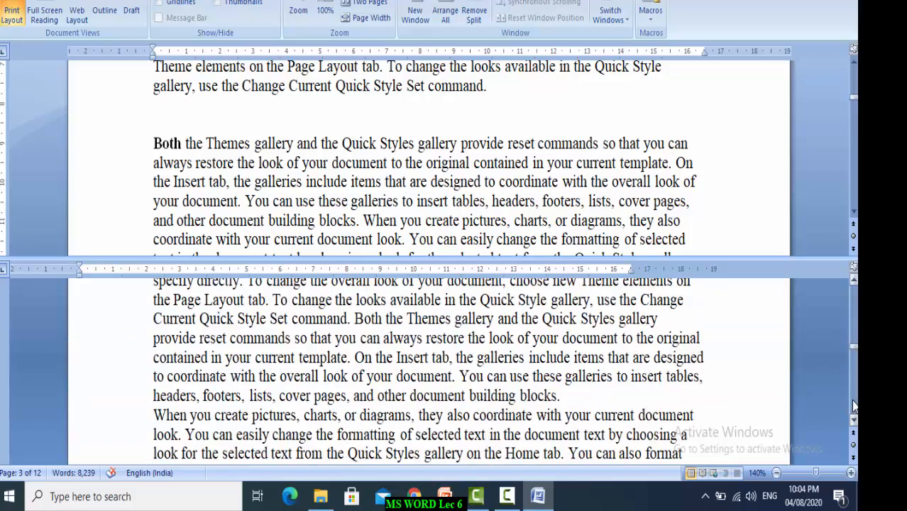
scroll(854, 404, "down", 8)
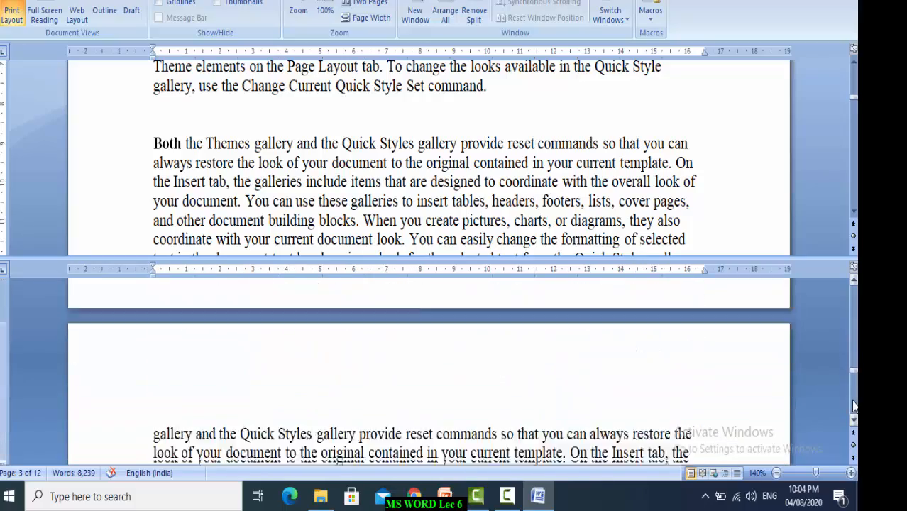
scroll(854, 404, "down", 6)
scroll(855, 406, "down", 10)
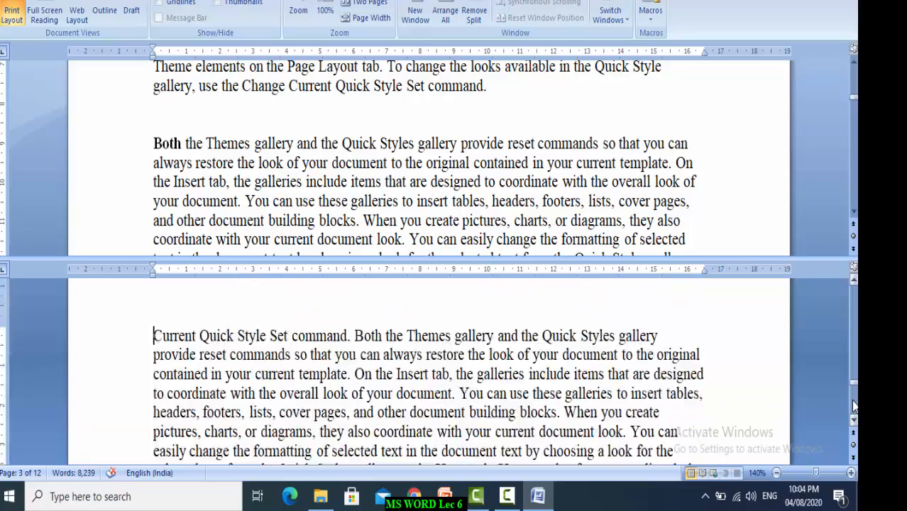
scroll(855, 406, "down", 10)
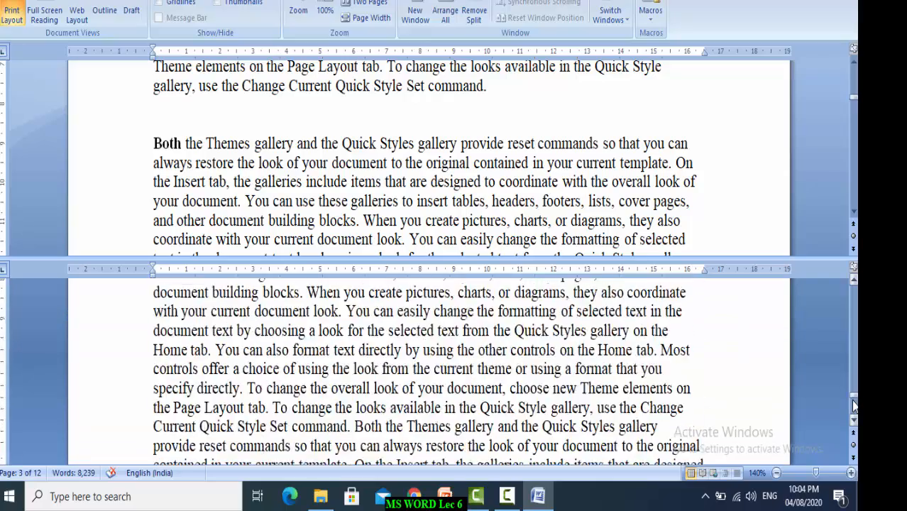
scroll(855, 406, "down", 3)
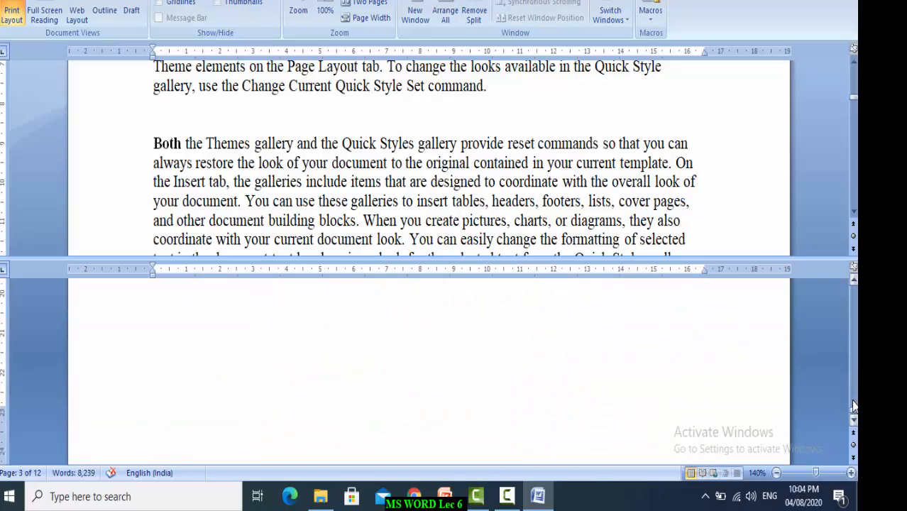
scroll(854, 406, "up", 10)
scroll(855, 406, "up", 5)
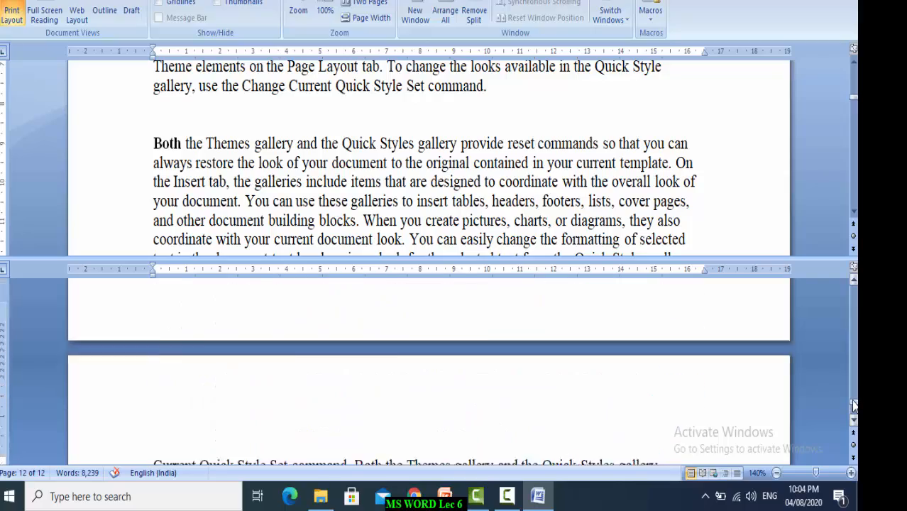
scroll(855, 406, "down", 6)
scroll(855, 406, "up", 8)
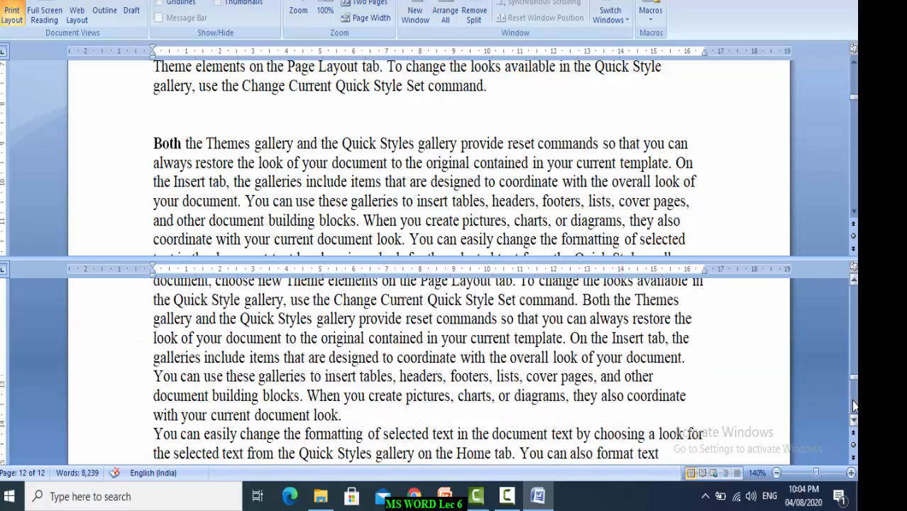
scroll(854, 405, "up", 15)
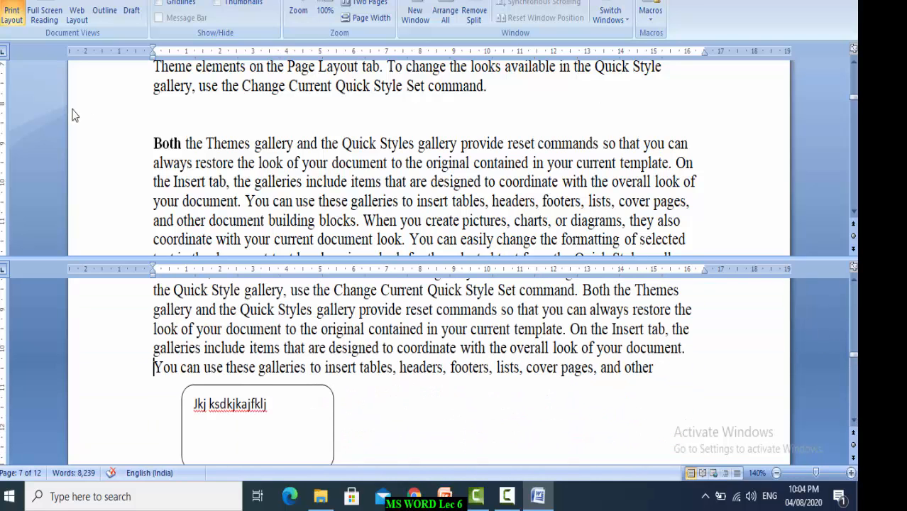
Add the text "Jdkjkkjkj jdkjkdjkfjsl" on the blank line above "Both" in the upper pane and return to the lower pane
left_click(215, 404)
left_click(160, 124)
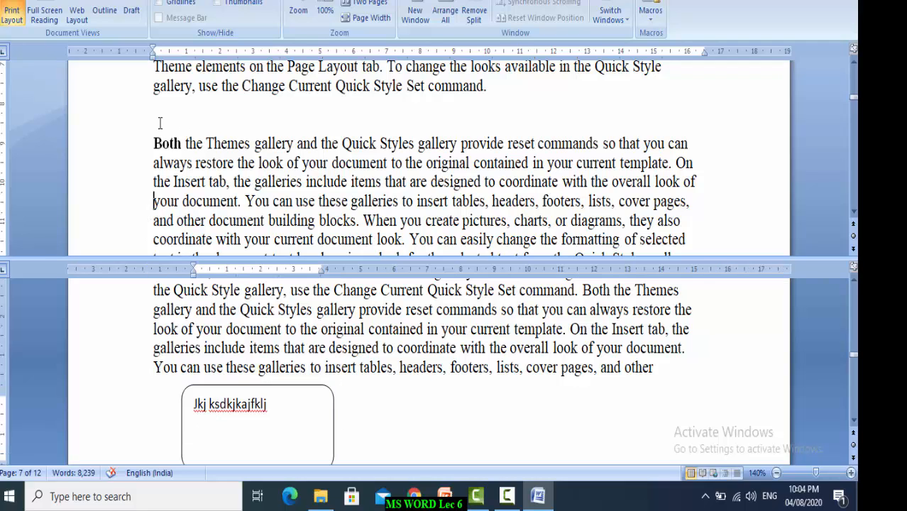
type("jdkjkkjkj jdkjkdjkfjsl")
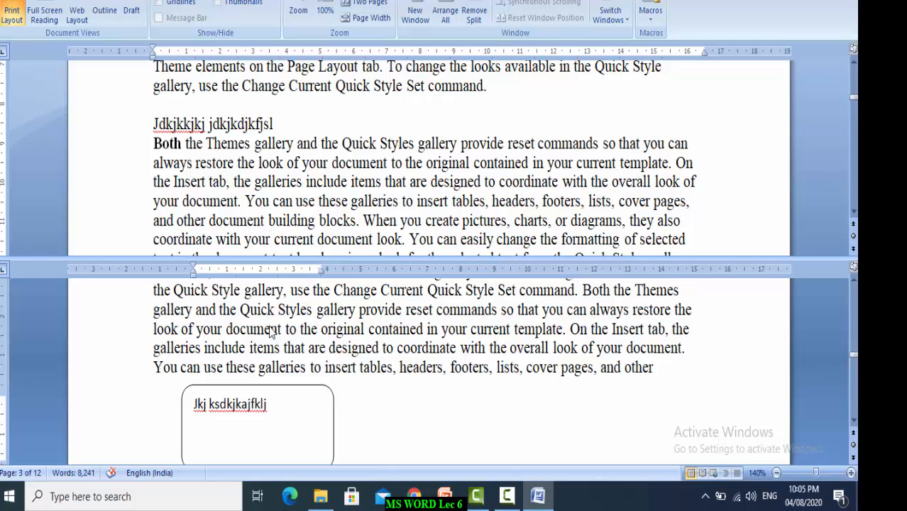
left_click(277, 331)
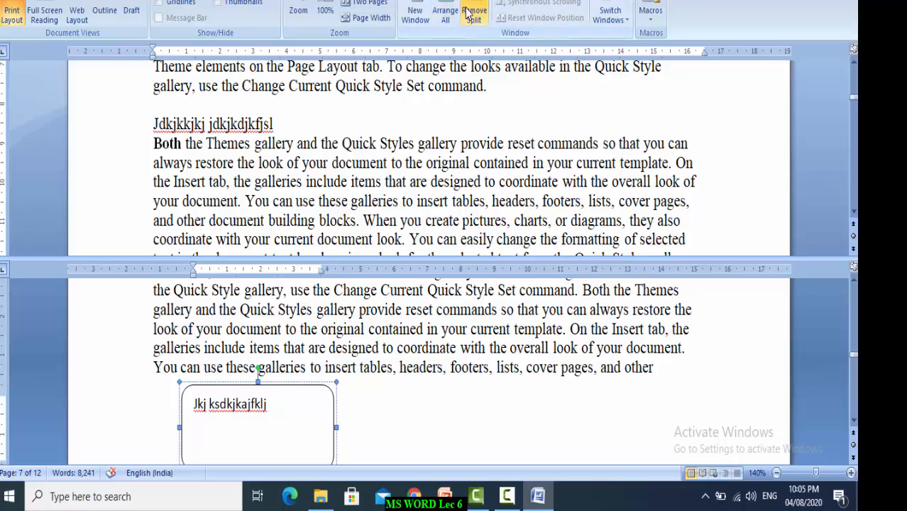
Open the document in a second window and switch between it and the original split window
left_click(414, 15)
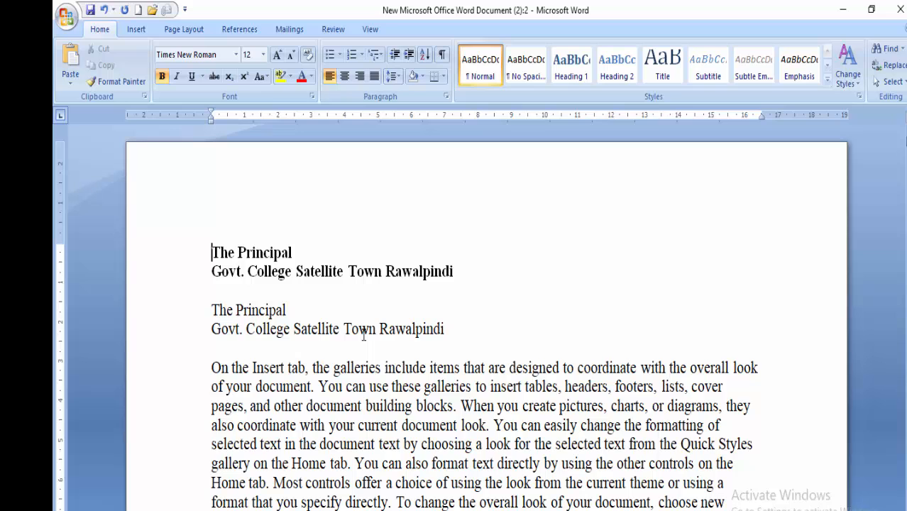
key("alt+Tab")
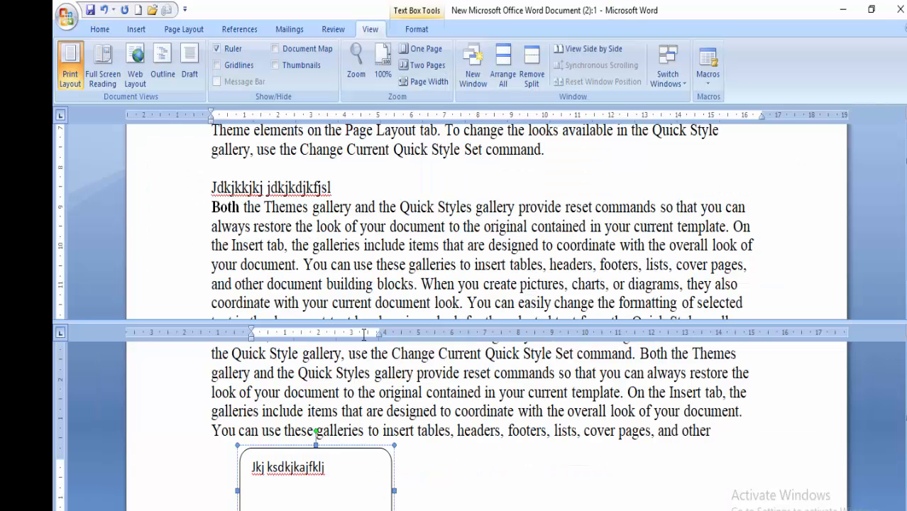
key("alt+Tab")
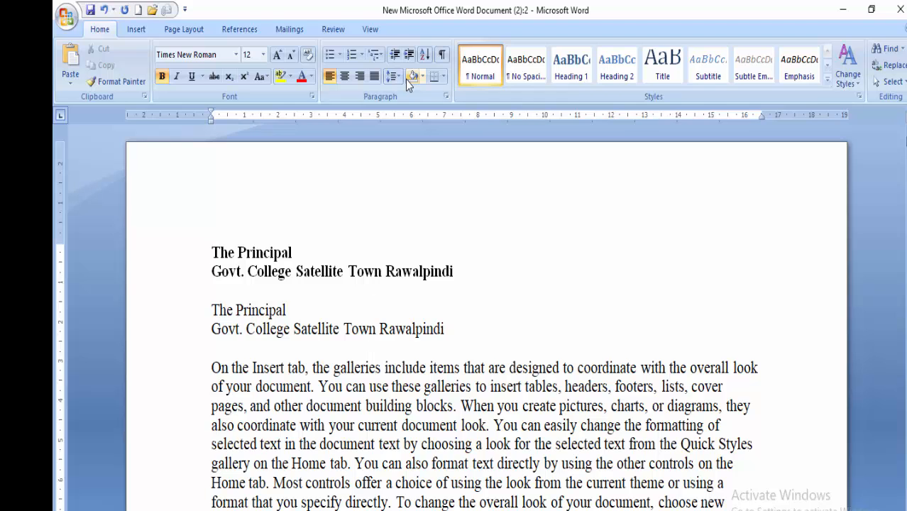
Open a third window of the same document, switch through the open windows, and return to the upper pane of the split window
left_click(372, 29)
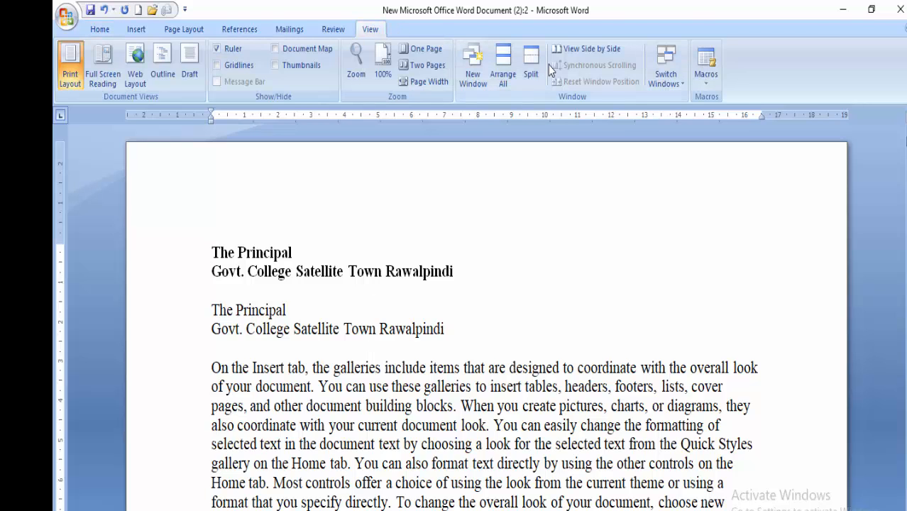
left_click(473, 71)
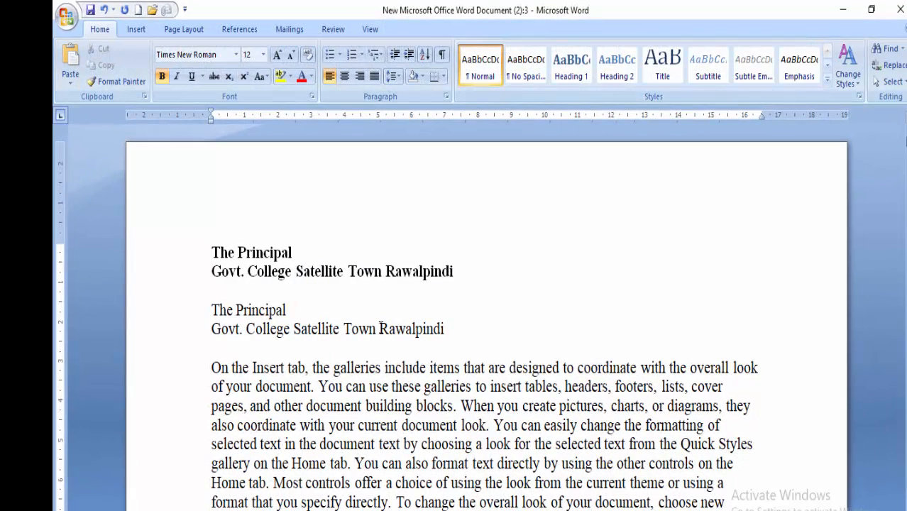
key("alt+Tab")
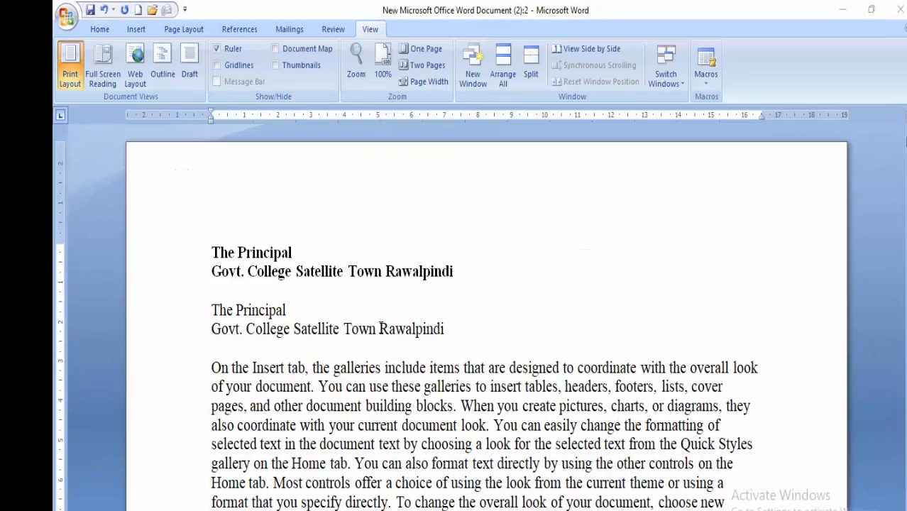
key("alt+Tab")
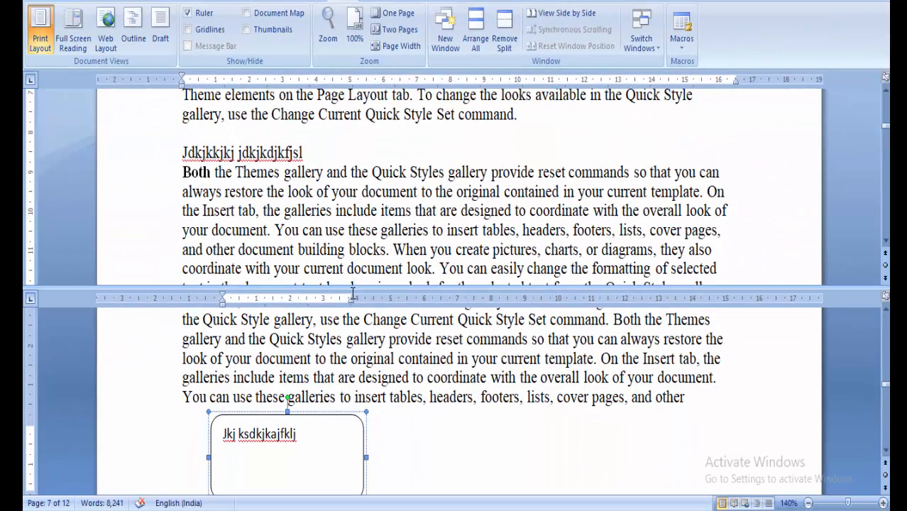
left_click(384, 210)
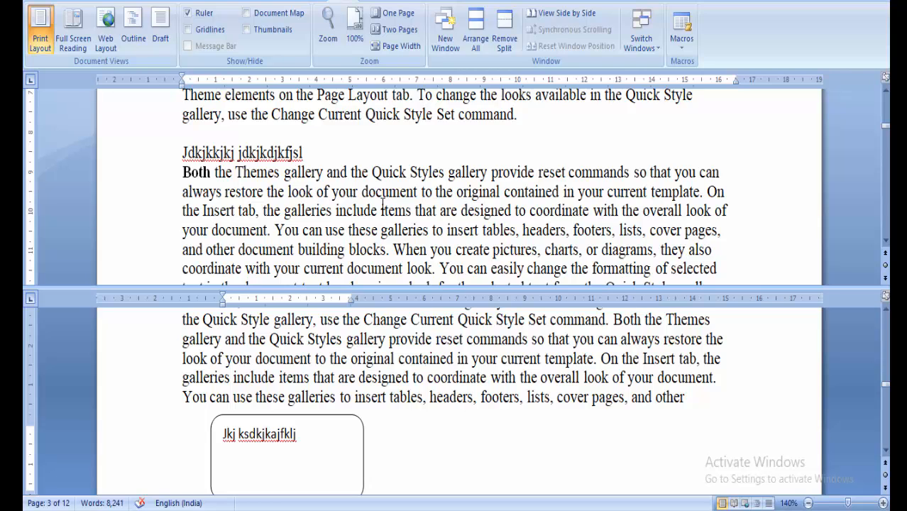
Check the lesson's topic list in PowerPoint, return to an unsplit Word window of the document, and delete all its content
key("alt+Tab")
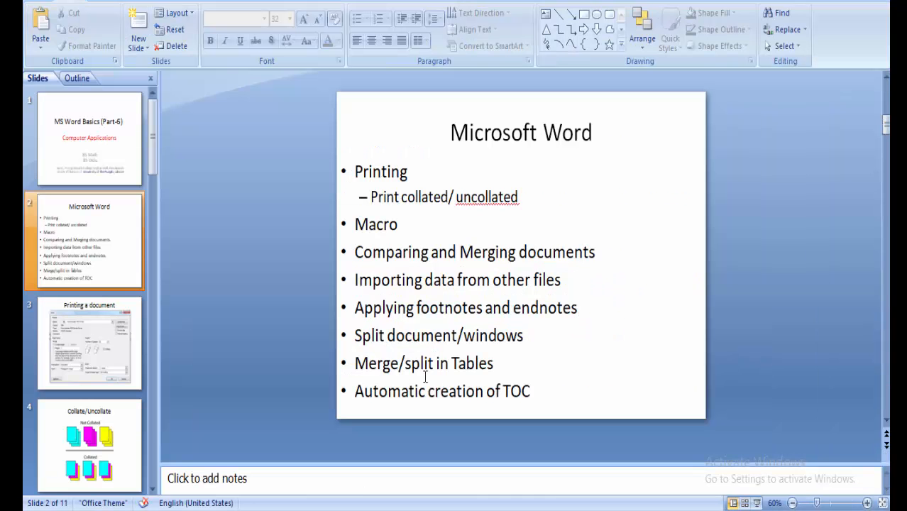
key("alt+Tab")
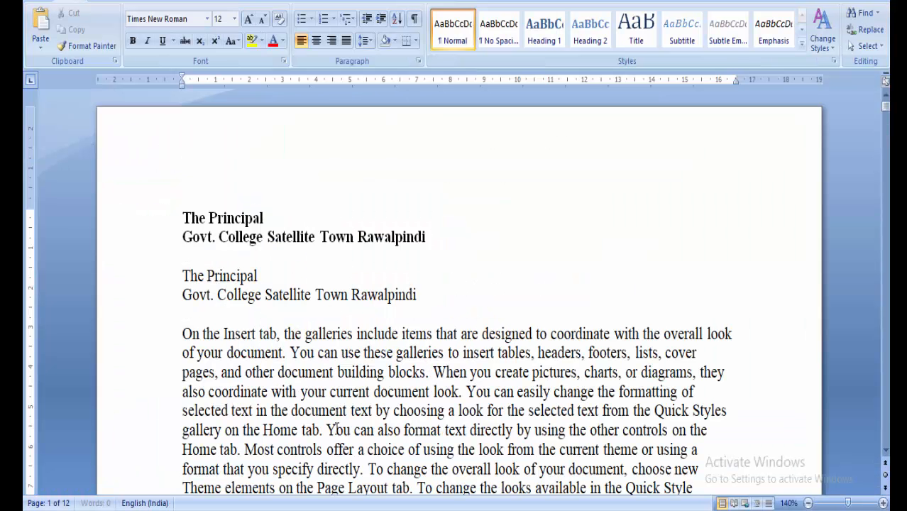
key("ctrl+a")
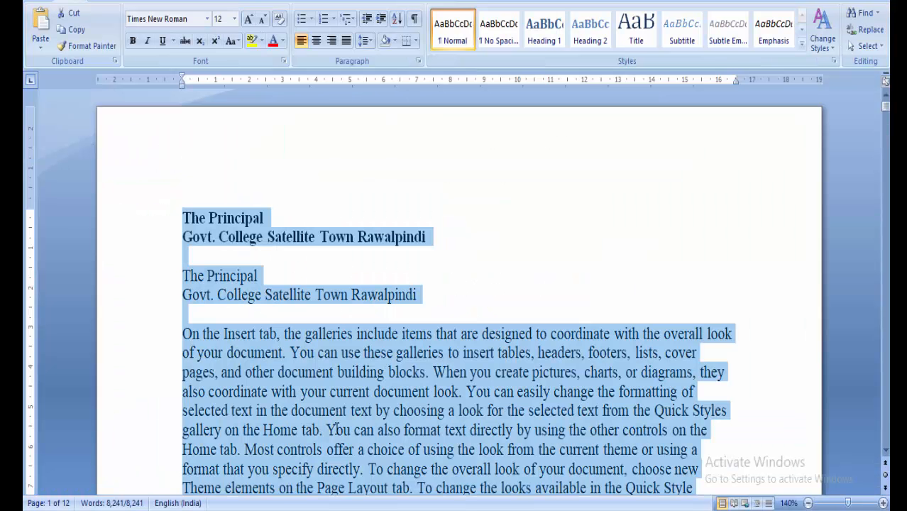
key("Delete")
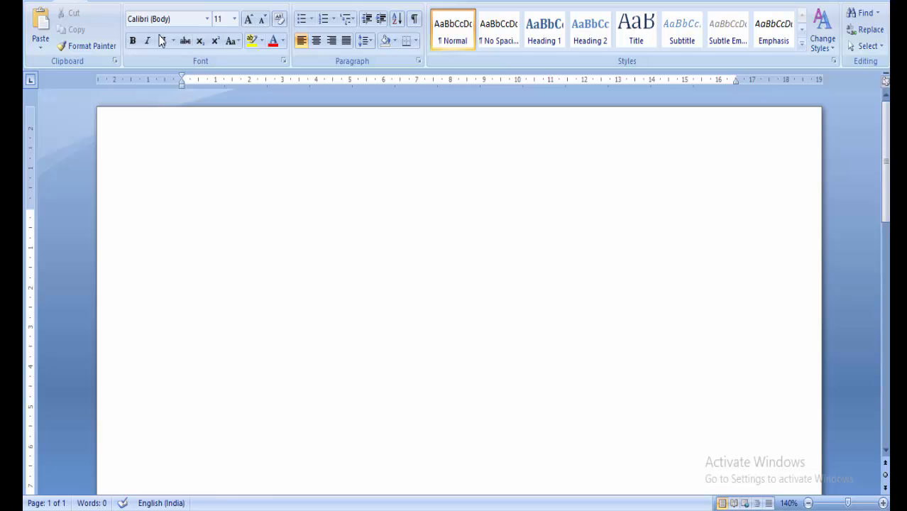
Insert a table with four columns and four rows in the blank document
left_click(114, 3)
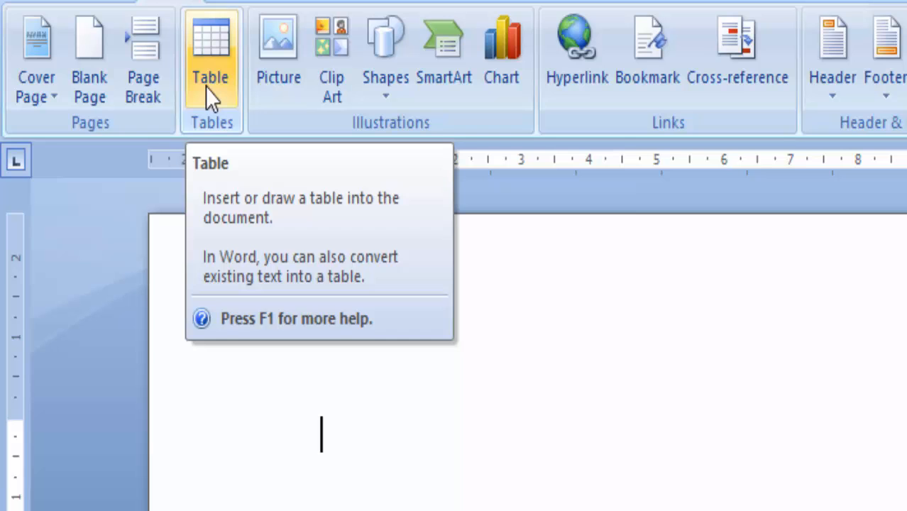
left_click(206, 87)
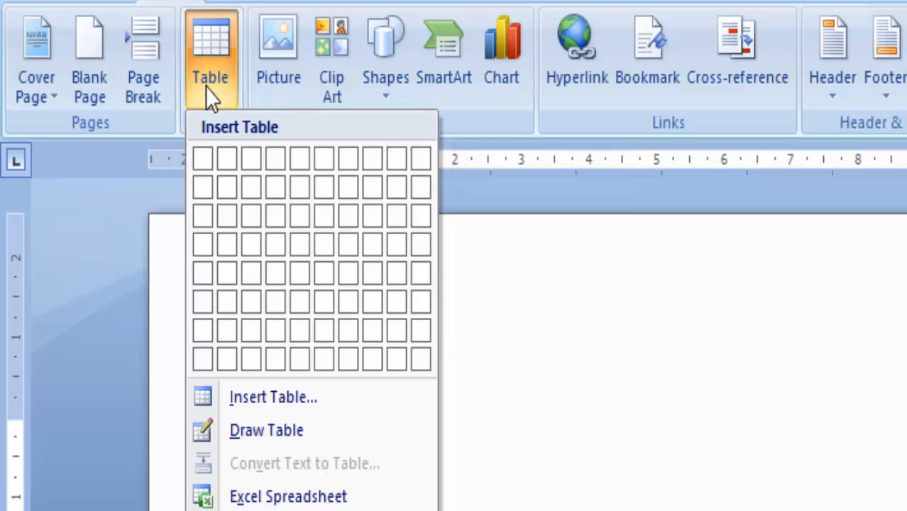
left_click(279, 249)
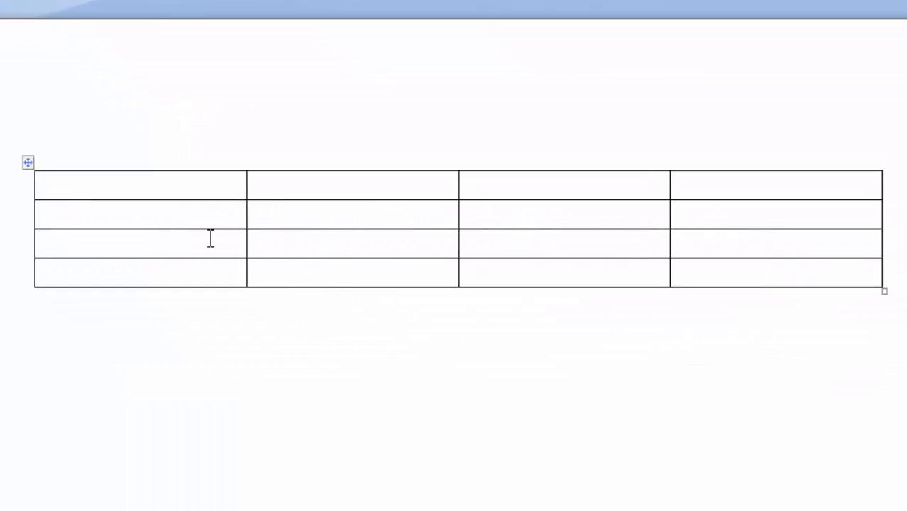
Merge the two middle cells of the table's first row and enter filler text beginning "jkjkjkj" in the merged cell
left_click(305, 186)
left_click_drag(305, 186, 563, 188)
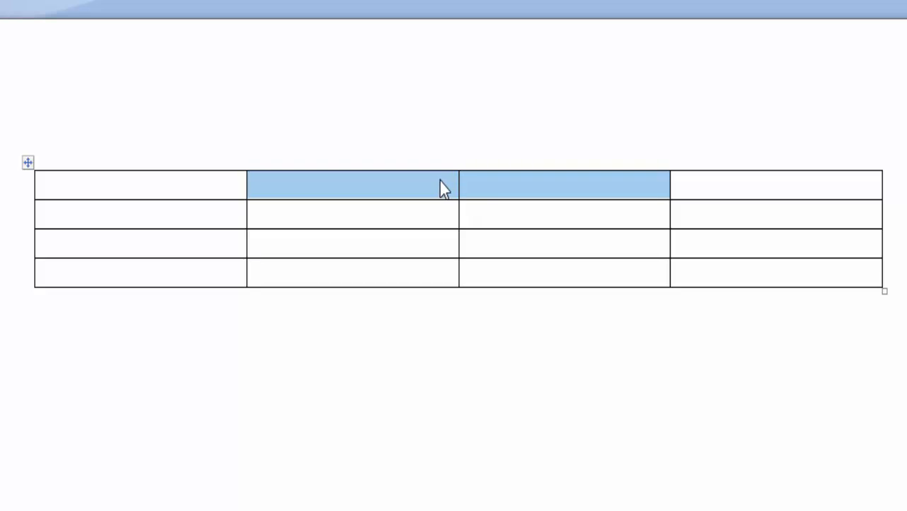
right_click(413, 193)
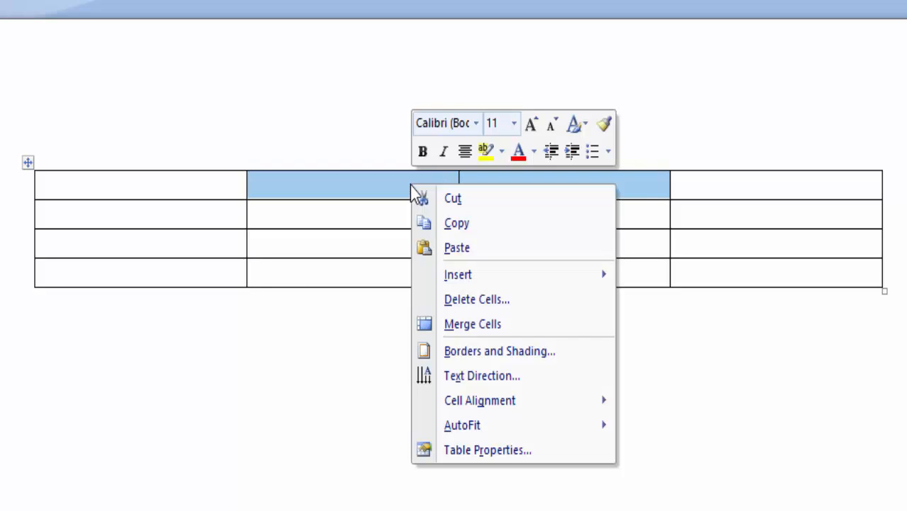
left_click(459, 325)
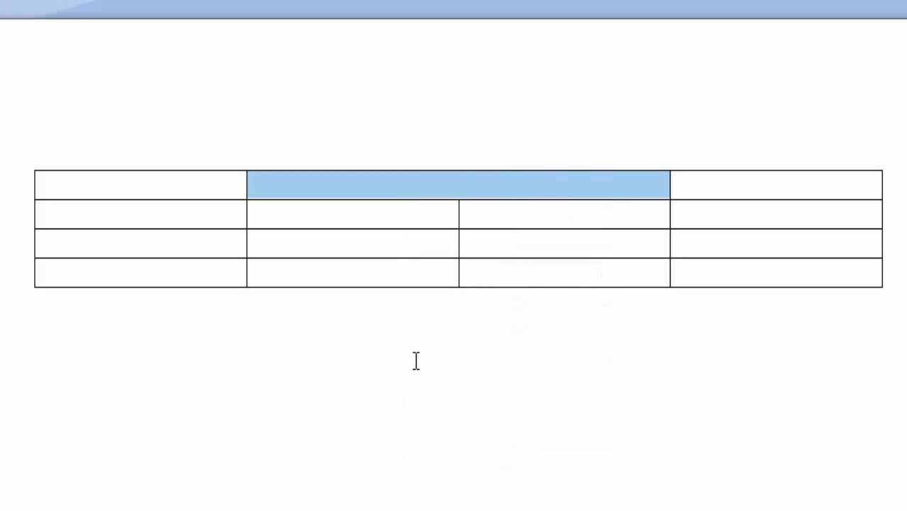
left_click(477, 196)
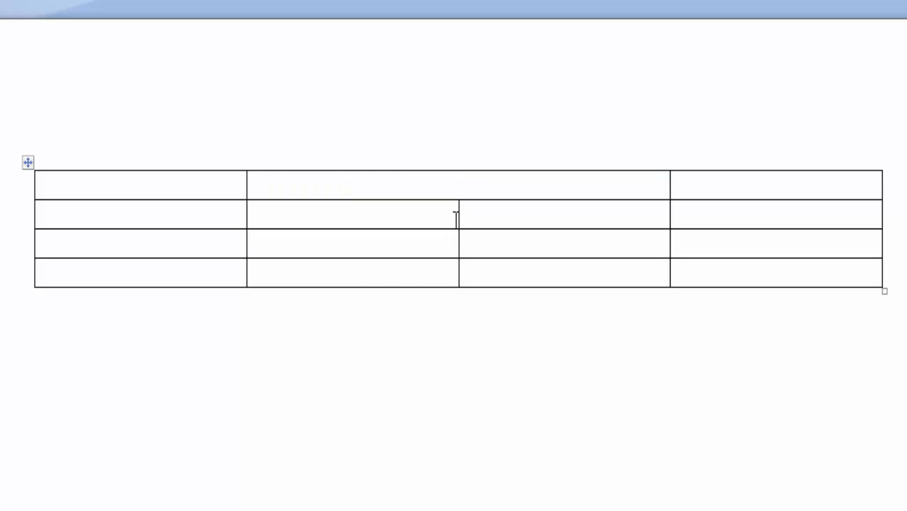
type("jkjkjkk")
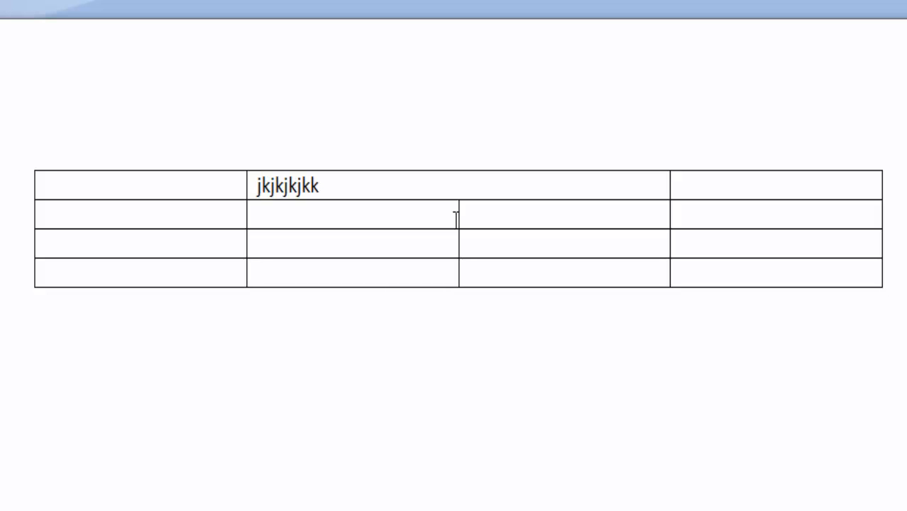
type("kkkkkkkkkkkkkkkkkkkkkkkkkkkkkkkkkkk")
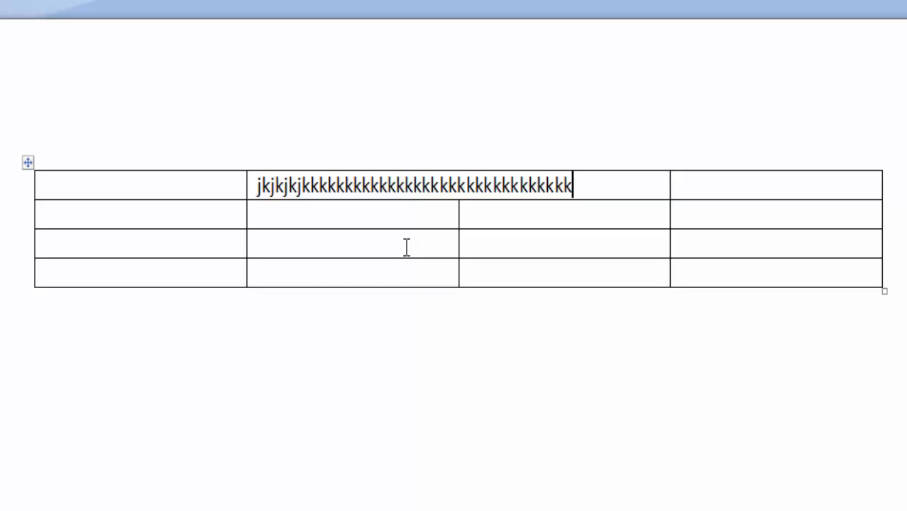
Split the last cell of the table's first row into 2 columns and 1 row
left_click(772, 183)
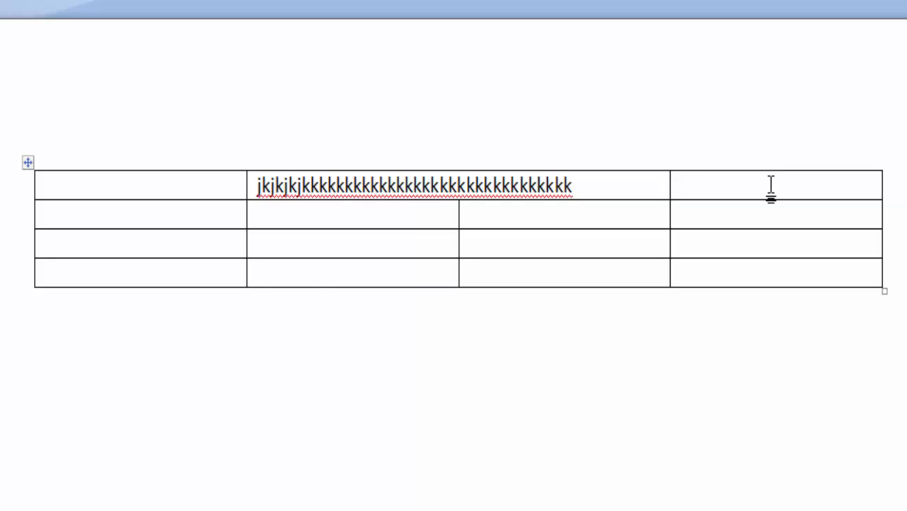
right_click(715, 186)
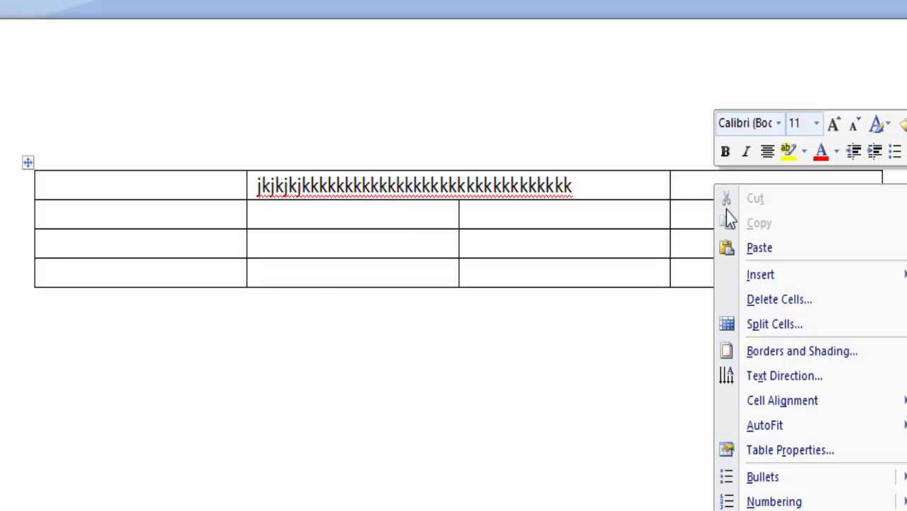
left_click(757, 326)
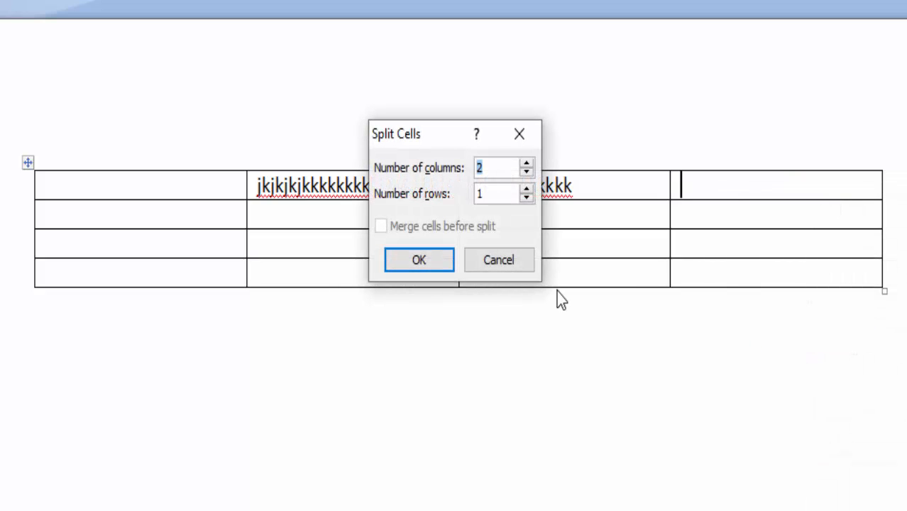
left_click(426, 260)
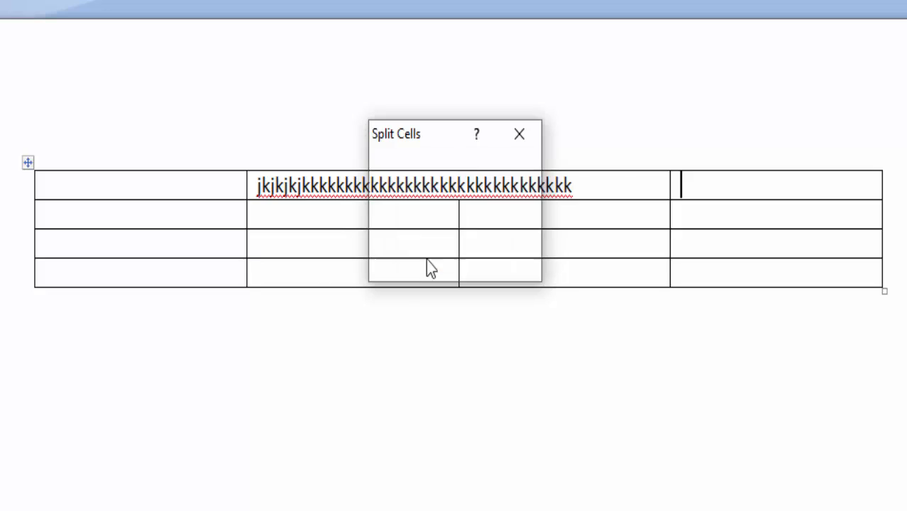
left_click(509, 327)
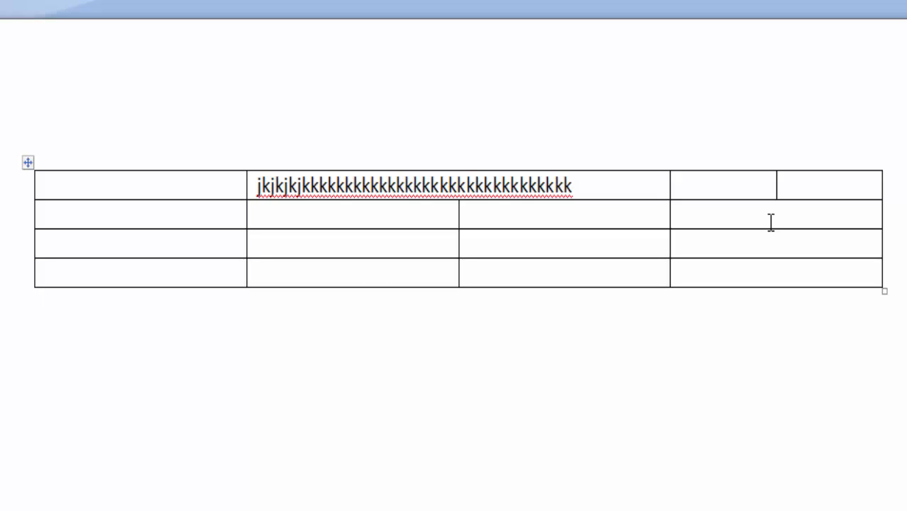
Check the lesson's topic list in PowerPoint and return to the Word document with the table
key("alt+Tab")
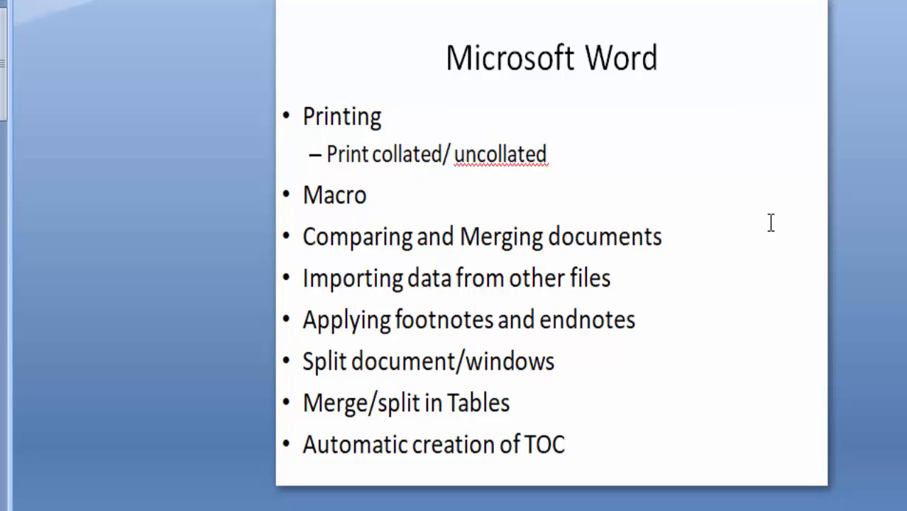
key("alt+Tab")
key("alt+Tab")
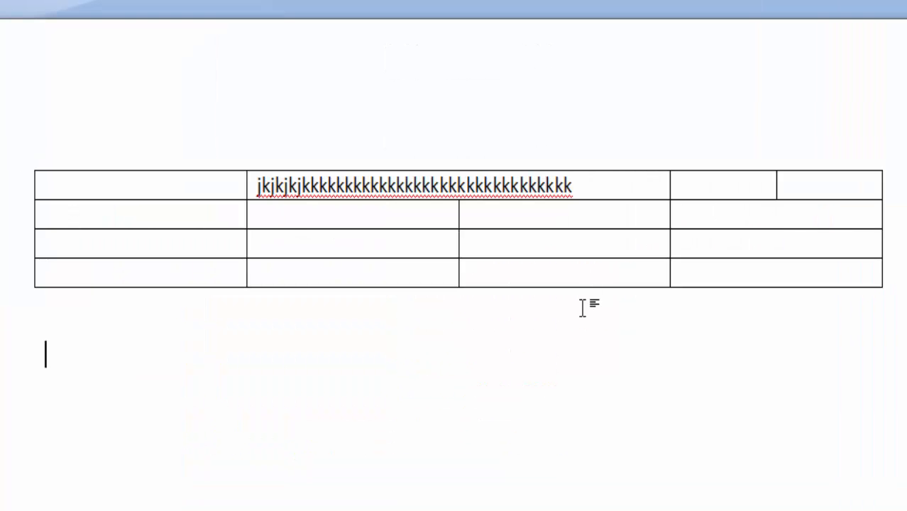
Undo the table edits, the table insertion and the earlier deletion, and delete all of the restored text
key("ctrl+z")
key("ctrl+z")
key("ctrl+z")
key("ctrl+z")
key("ctrl+z")
key("ctrl+z")
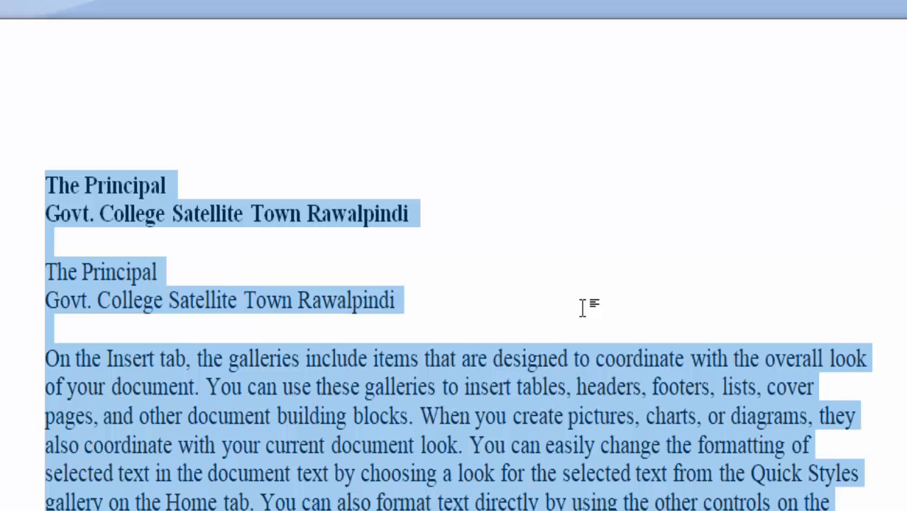
key("Delete")
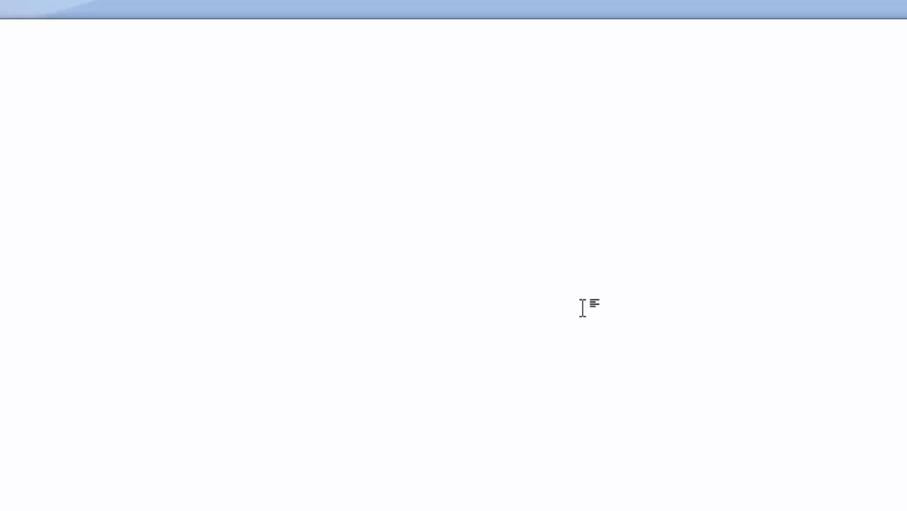
Enter "Pakistan", "Sindh" and "Punjab" on separate lines in the blank document
type("Pakistan")
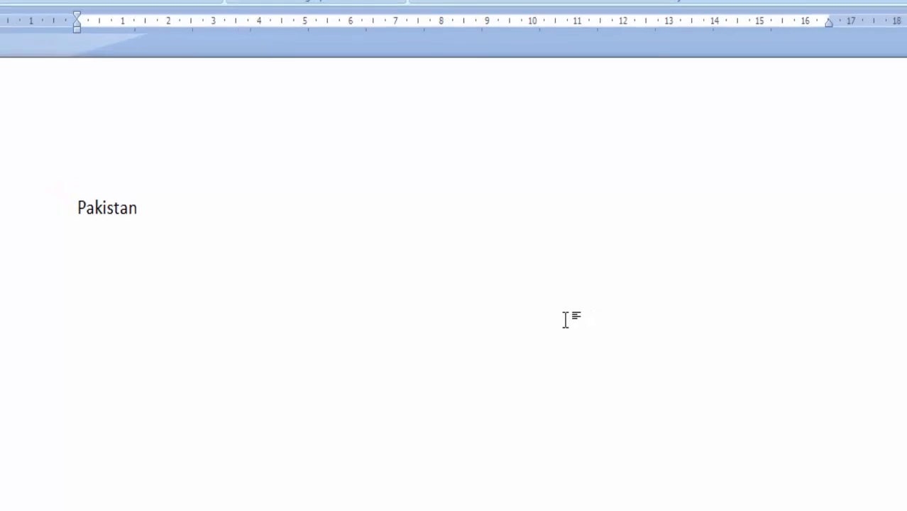
key("Return")
type("S")
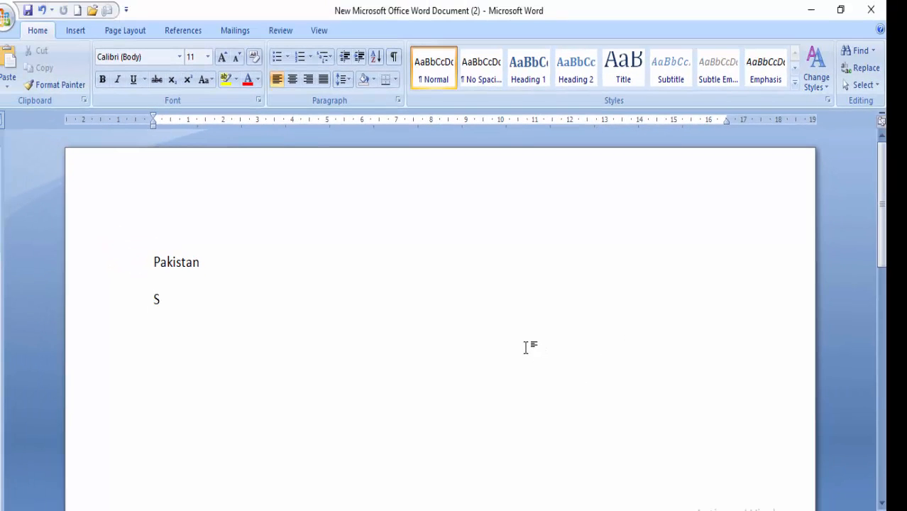
type("indh")
key("Return")
type("Punjab")
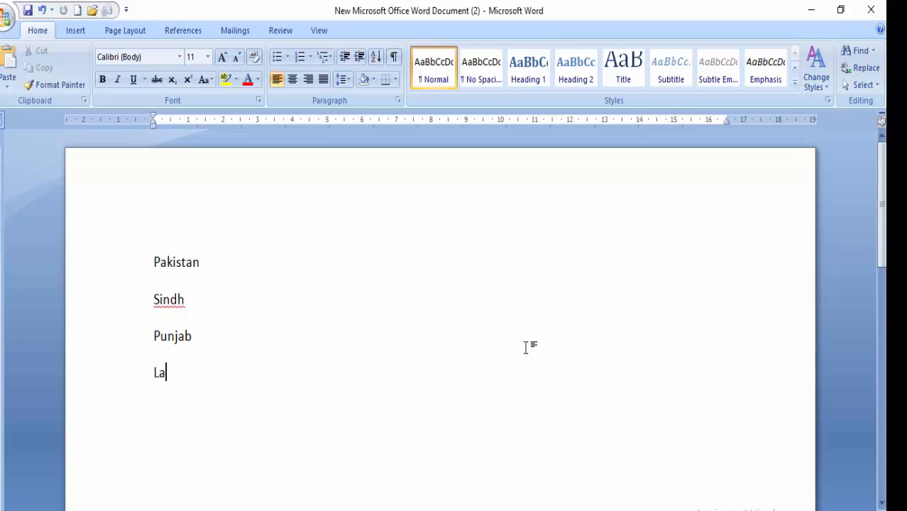
Add "Lahore" and "Rawalpindi" on separate lines below "Punjab"
type("hore")
key("Return")
type("Rawalppi")
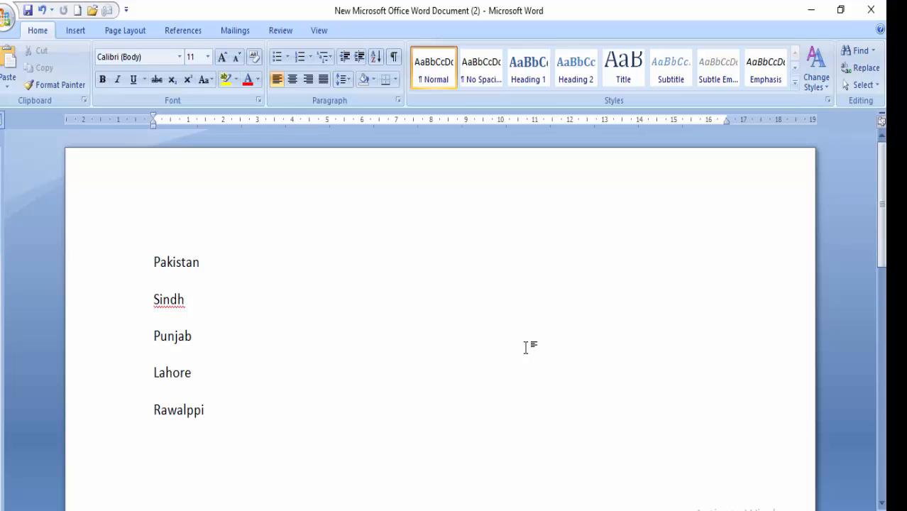
type("n")
key("BackSpace")
type("ndi")
key("Return")
Complete the list with "UK", "Wales", "Scotland" and "Ireland" on separate lines below "Rawalpindi"
type("UK ")
type("P")
key("BackSpace")
type("Wales")
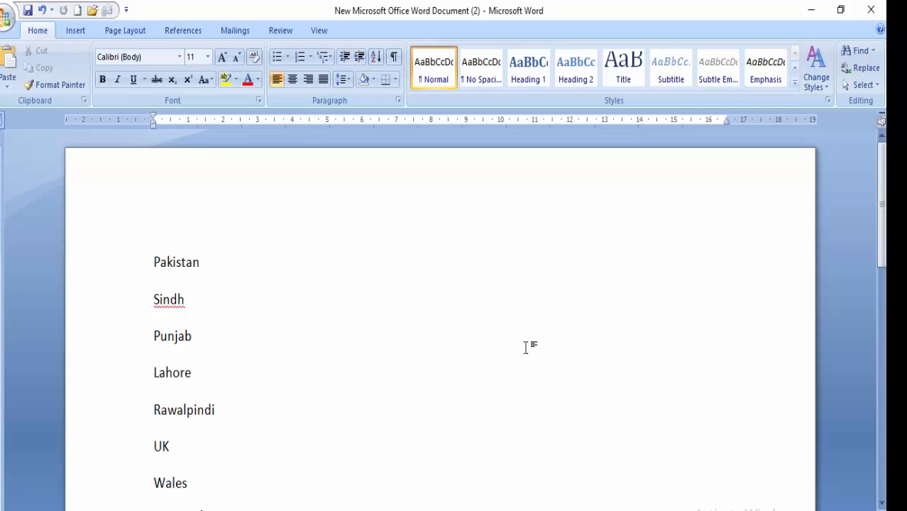
key("Return")
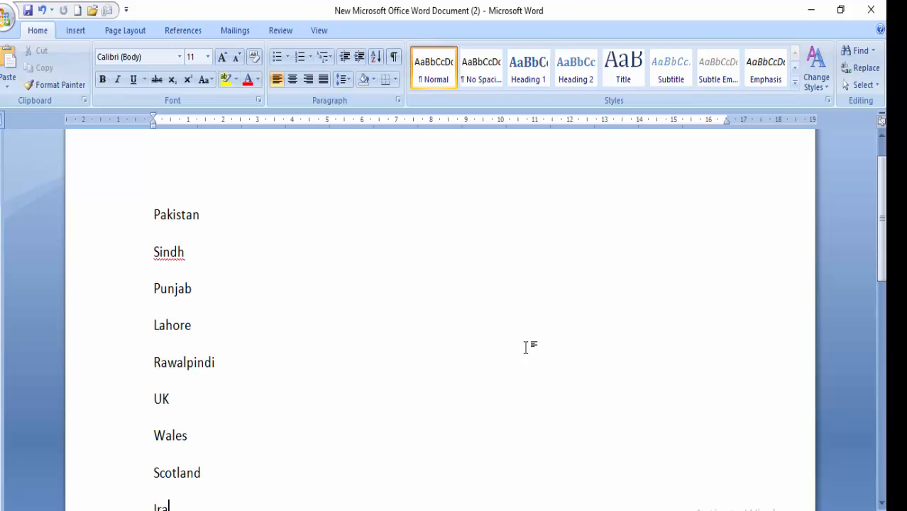
type("land")
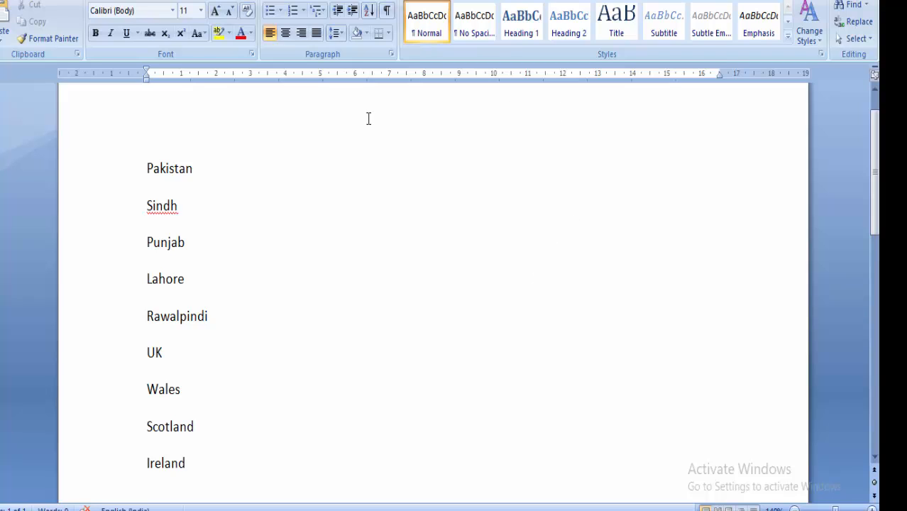
Apply the Heading 1 style to "Pakistan" and the Heading 2 style to "Sindh" and "Punjab"
triple_click(182, 169)
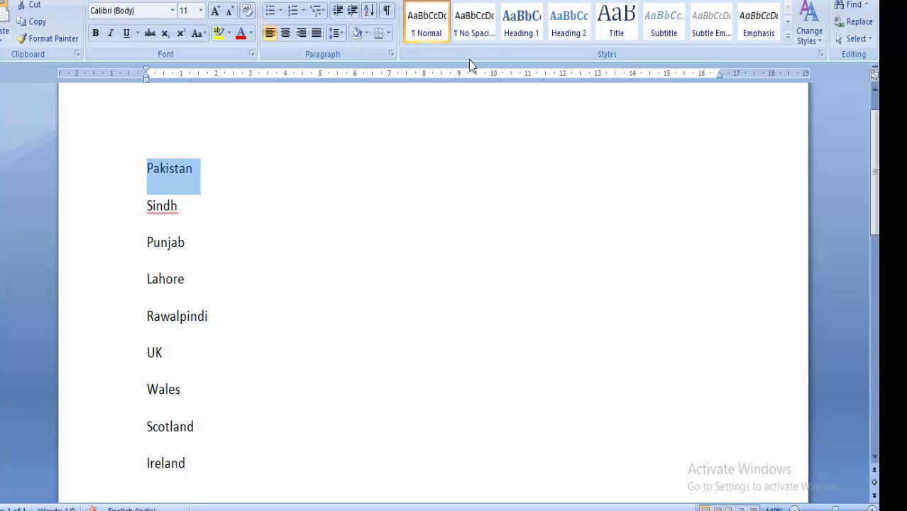
left_click(521, 37)
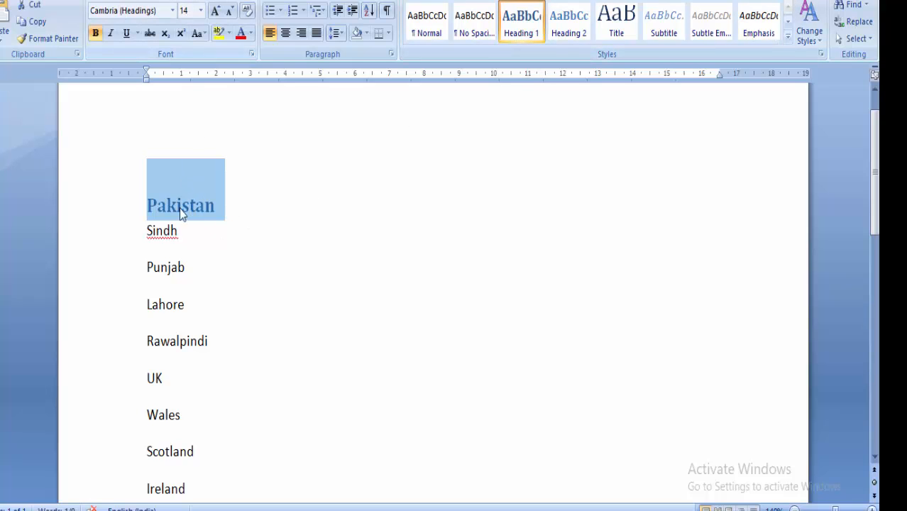
triple_click(164, 235)
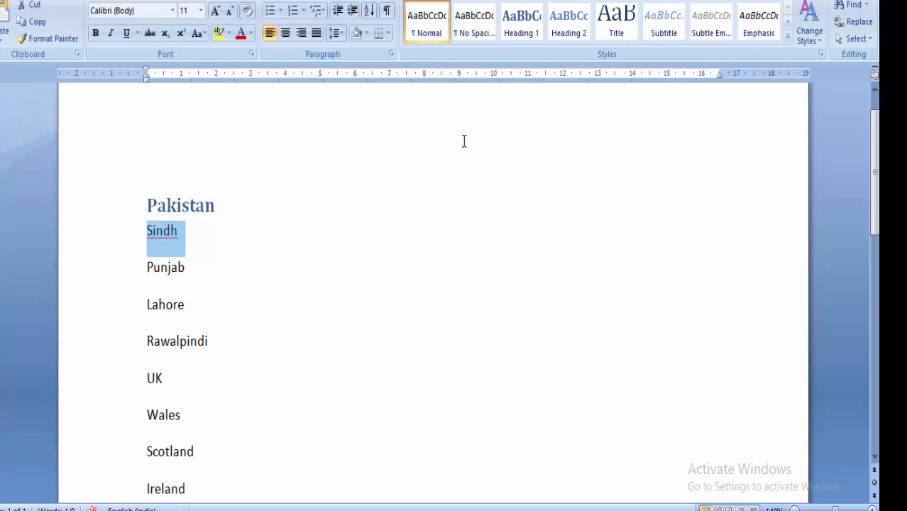
left_click(574, 32)
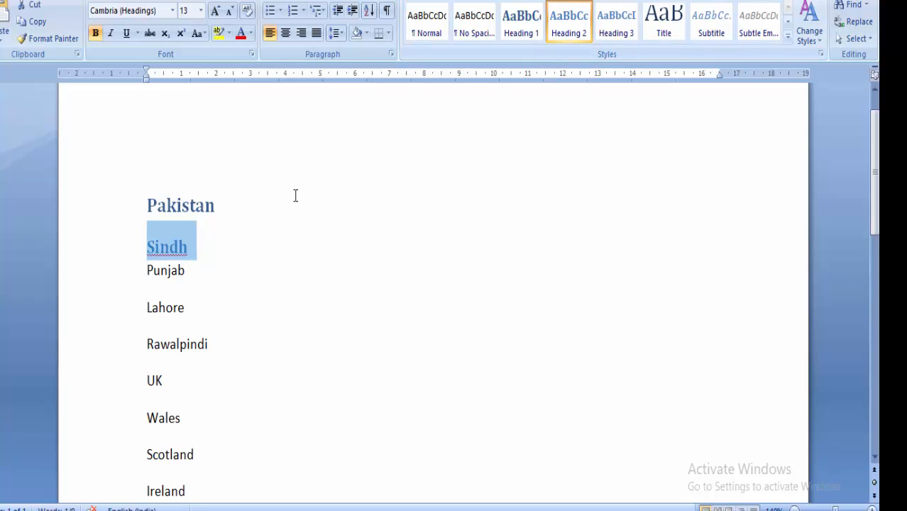
left_click(177, 206)
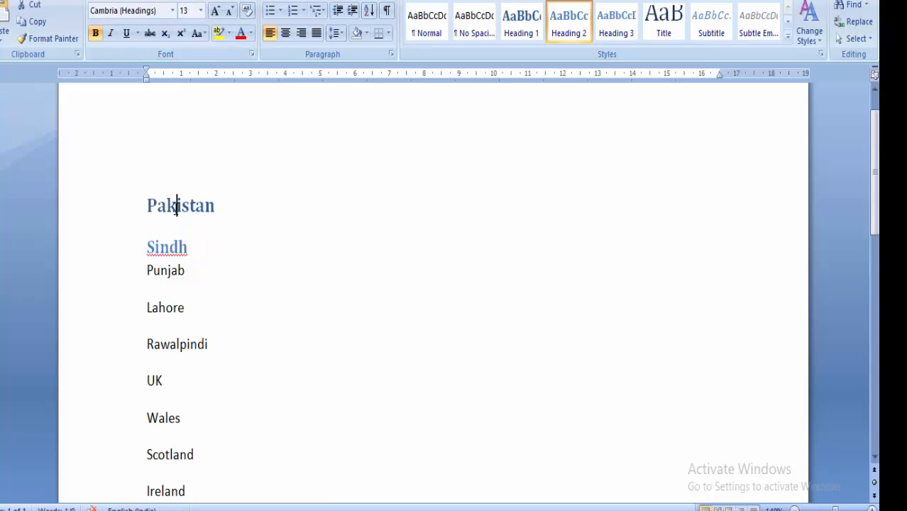
left_click(171, 269)
triple_click(170, 272)
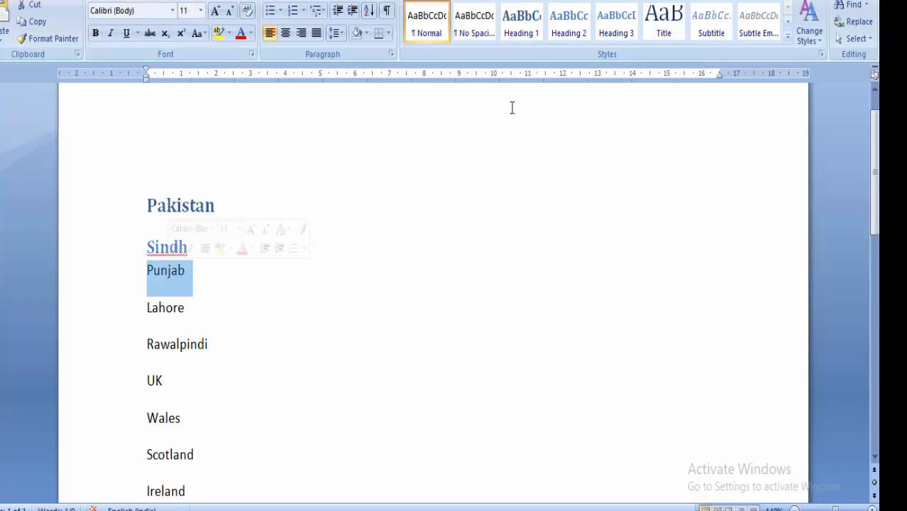
left_click(568, 35)
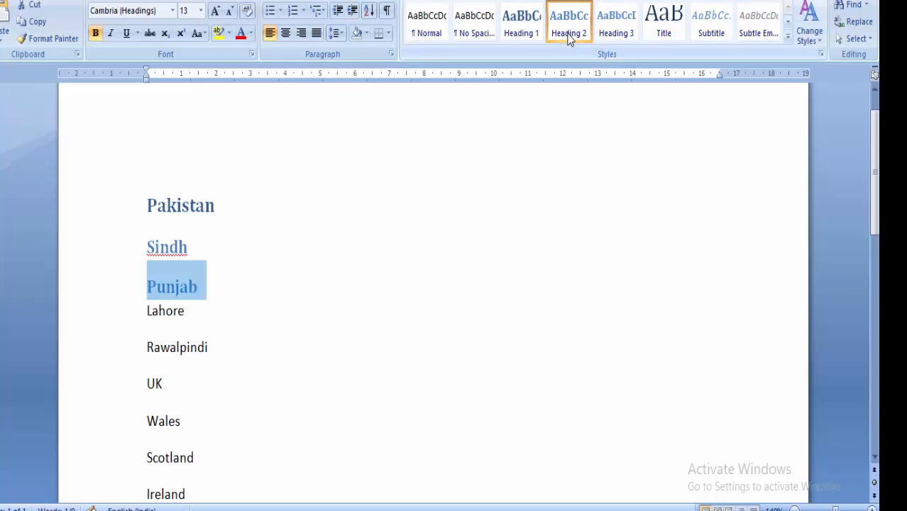
Apply the Heading 3 style to the "Lahore" and "Rawalpindi" lines
triple_click(168, 308)
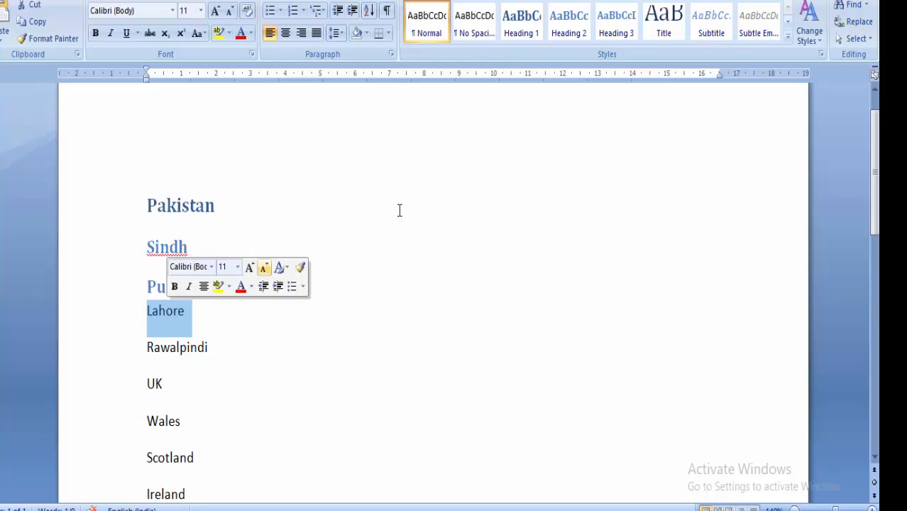
left_click(616, 35)
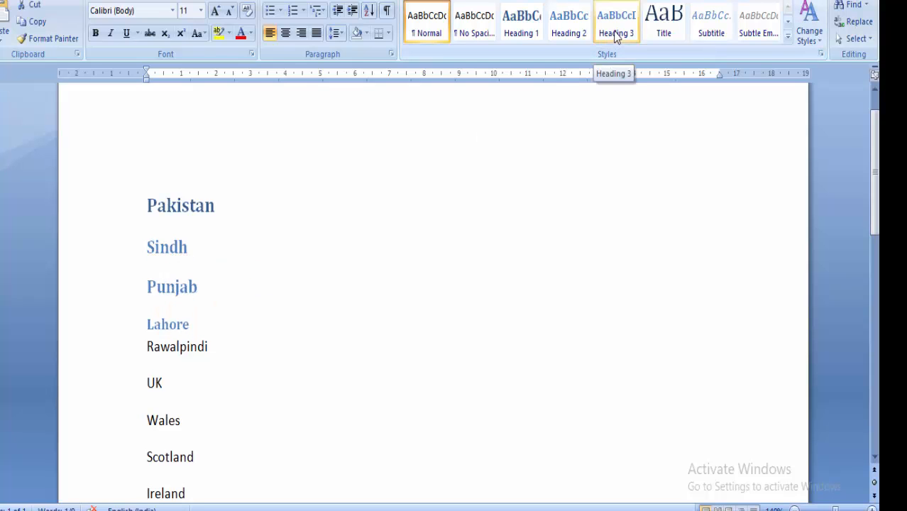
left_click(616, 36)
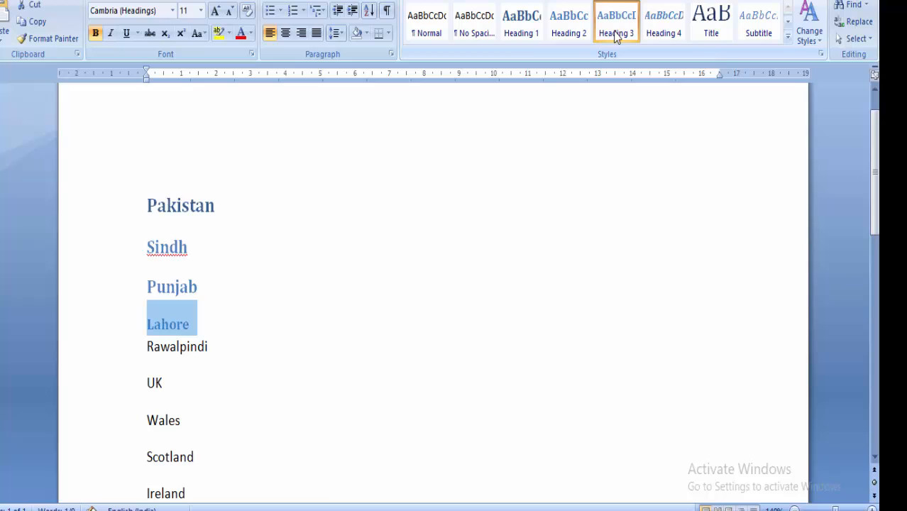
triple_click(193, 348)
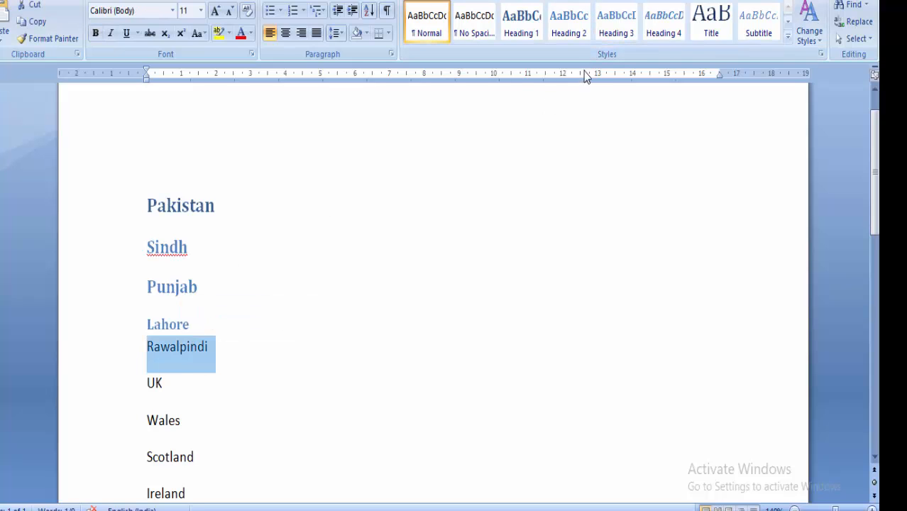
left_click(617, 25)
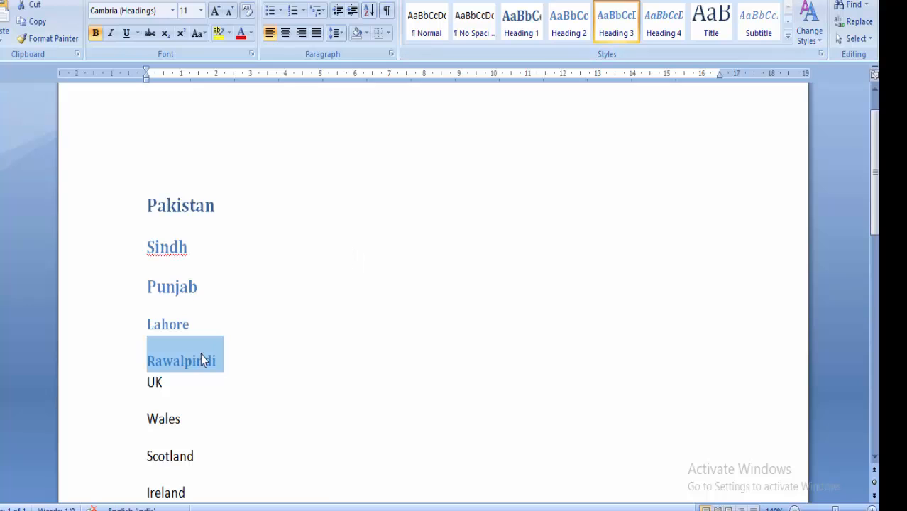
Apply the Heading 1 style to "UK" and the Heading 2 style to "Wales"
triple_click(157, 382)
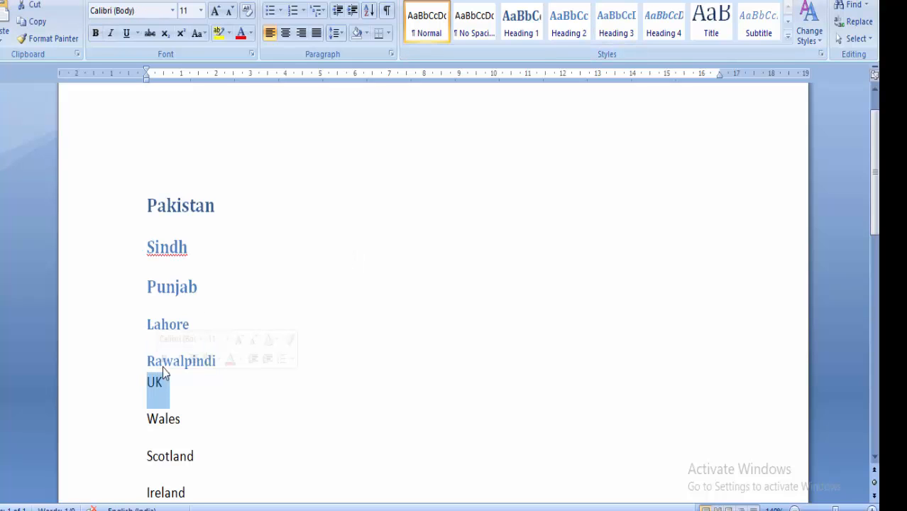
left_click(517, 36)
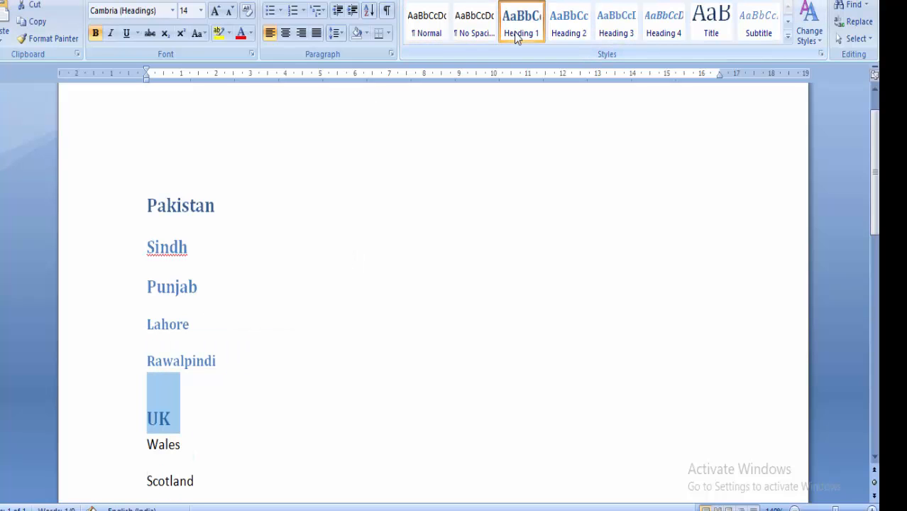
scroll(877, 154, "down", 2)
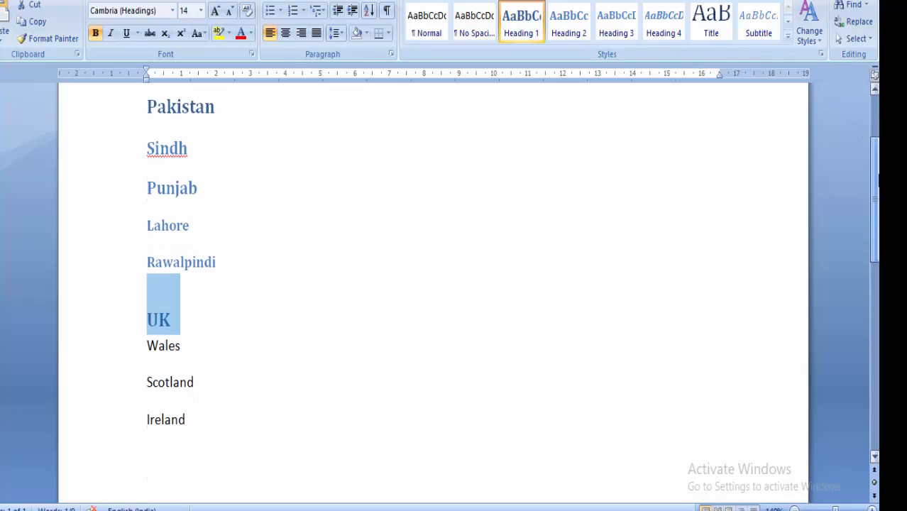
triple_click(167, 351)
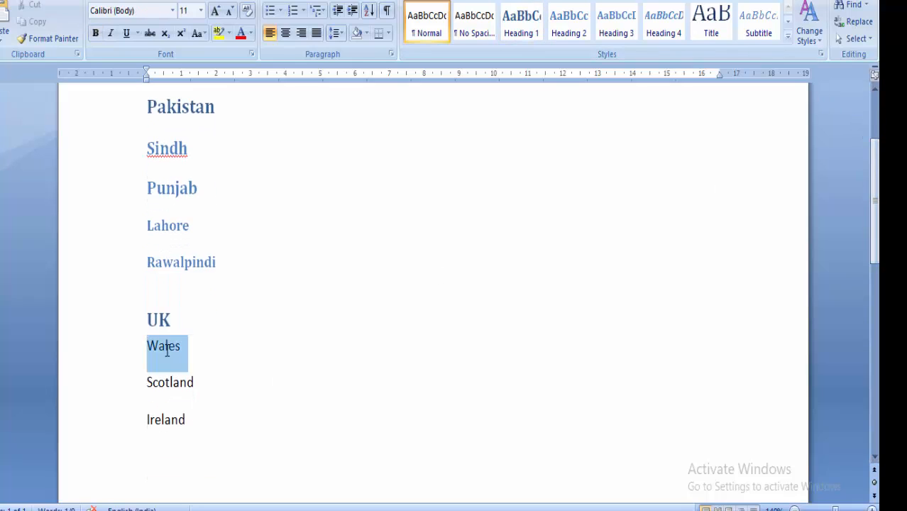
left_click(189, 429)
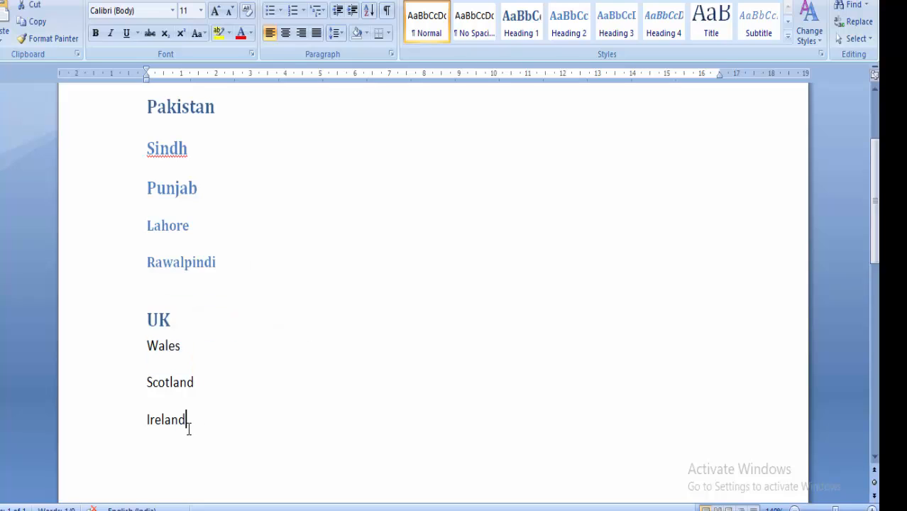
double_click(163, 348)
left_click(569, 32)
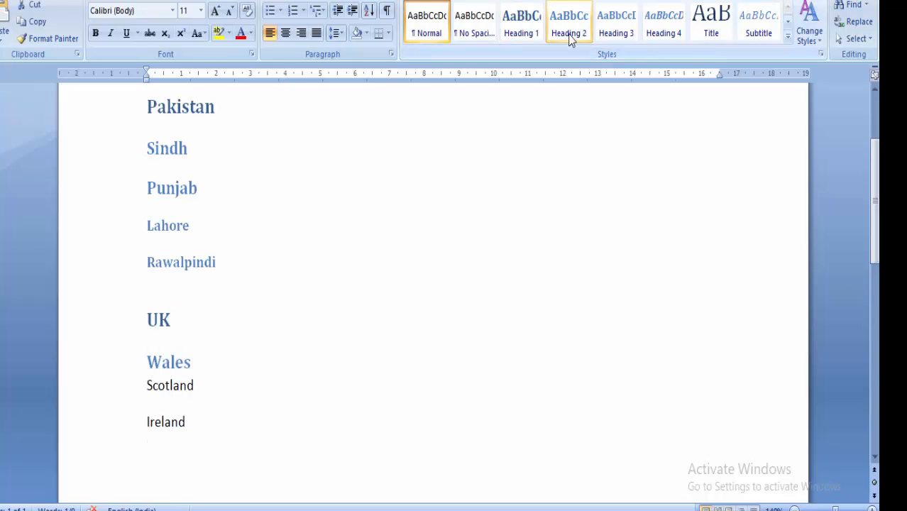
Apply the Heading 2 style to the "Scotland" and "Ireland" lines
double_click(186, 387)
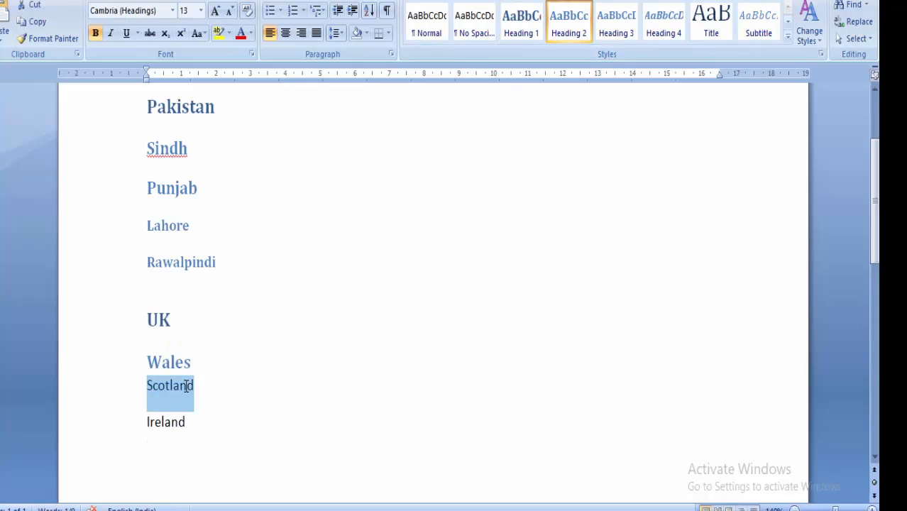
left_click(564, 35)
left_click(563, 34)
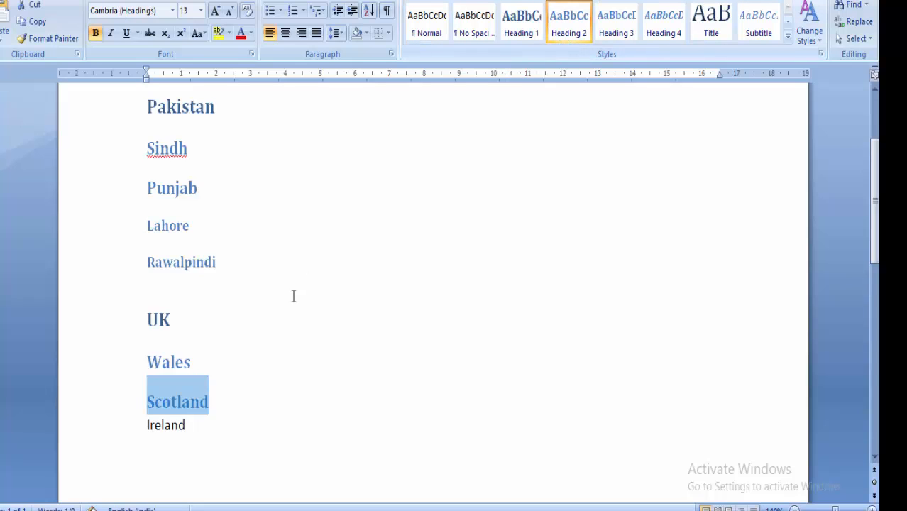
double_click(184, 428)
triple_click(181, 428)
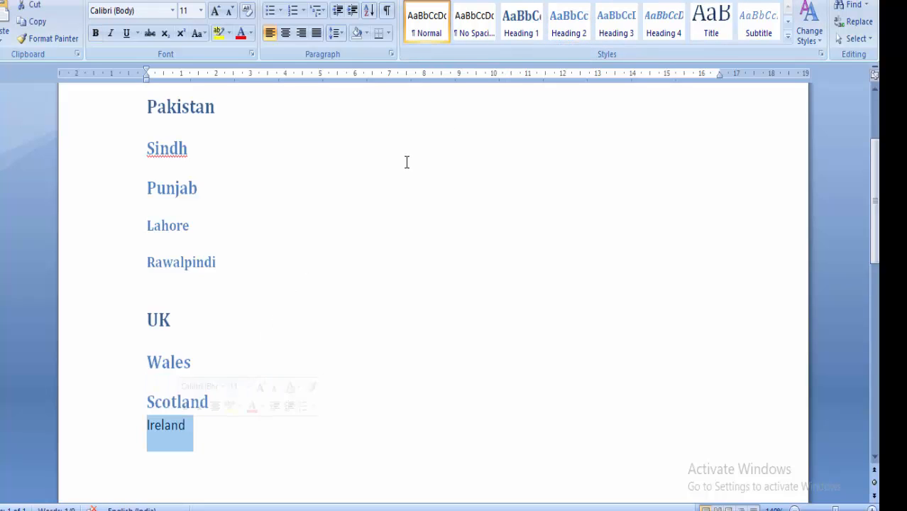
left_click(572, 28)
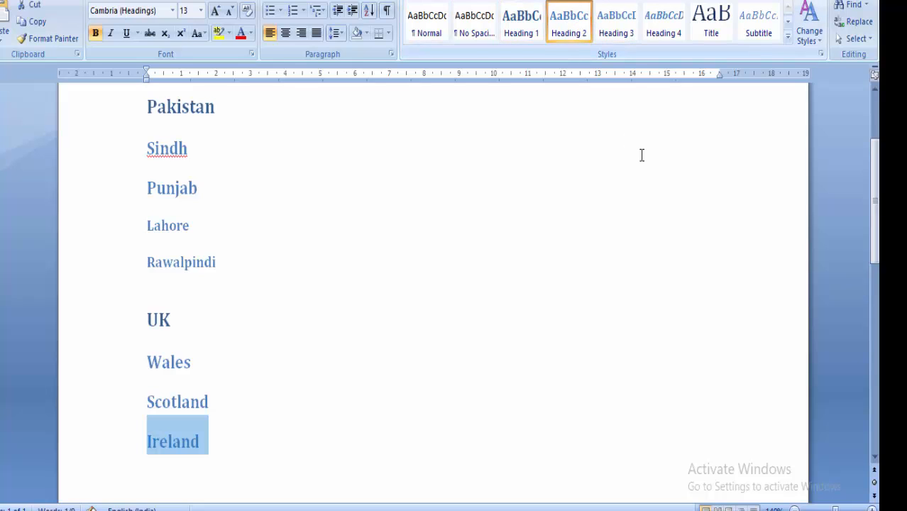
scroll(877, 189, "up", 1)
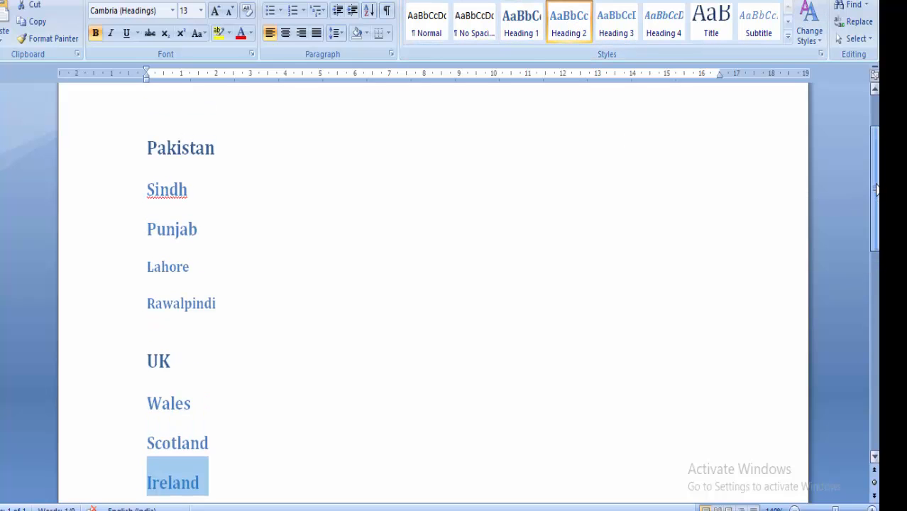
left_click_drag(878, 189, 877, 200)
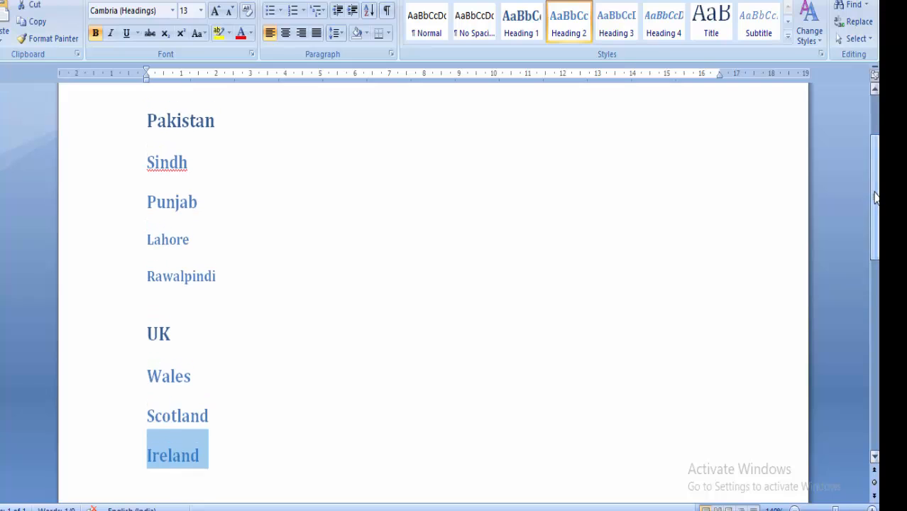
Add the filler text "jkjkjkjkjk" on a new line below "Pakistan" and "kljkjkjkj" on a new line below "Sindh"
left_click(209, 246)
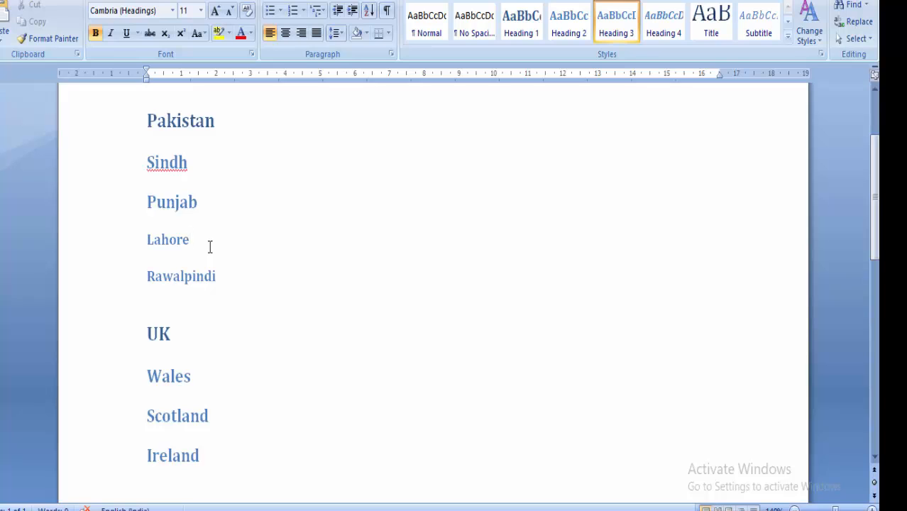
left_click(218, 123)
key("Return")
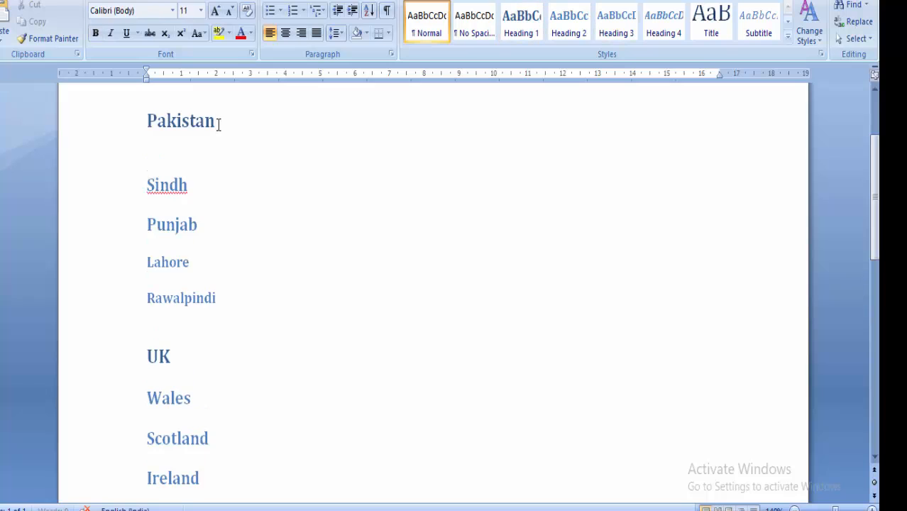
type("jkjkjkjkjk")
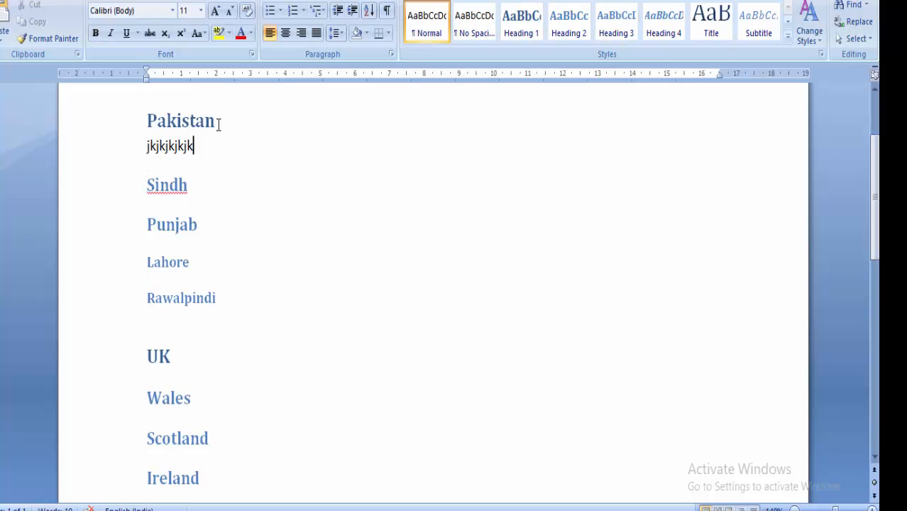
left_click(190, 188)
key("Return")
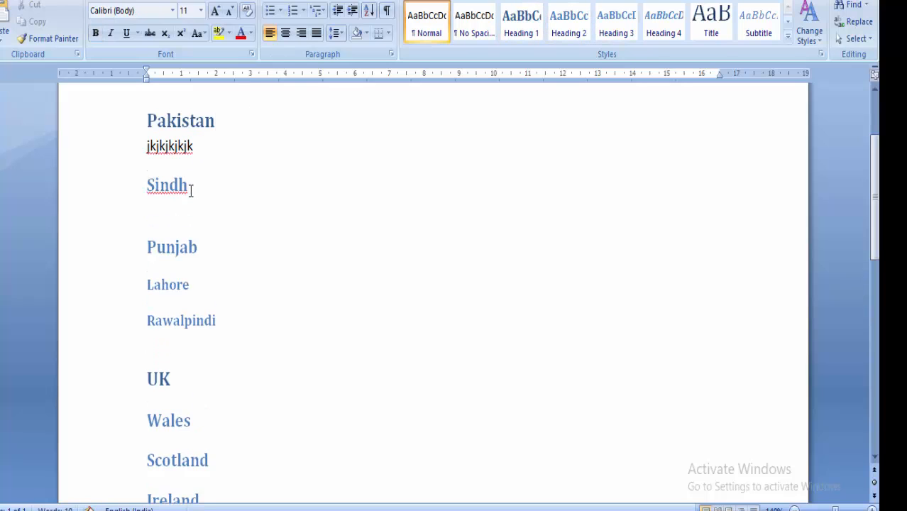
type("kljkjkjkj")
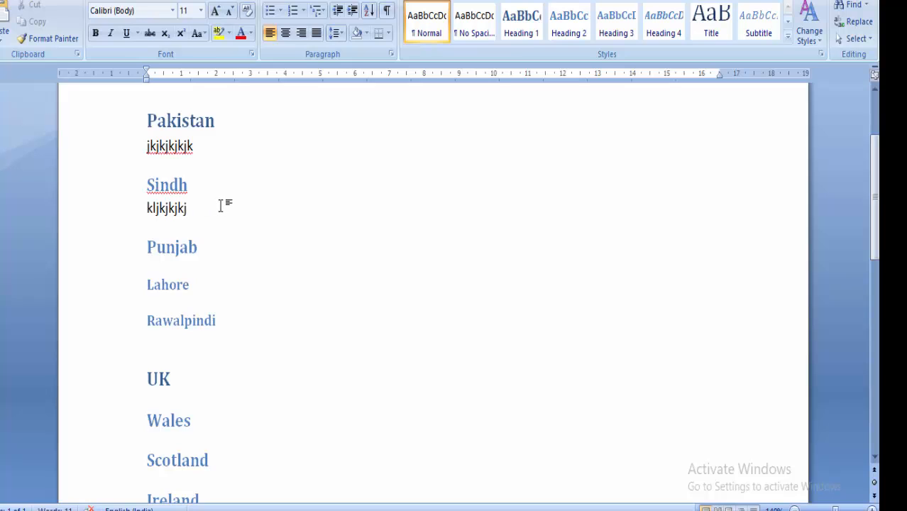
Insert blank lines before the "UK" heading until it moves onto a new page
left_click(145, 372)
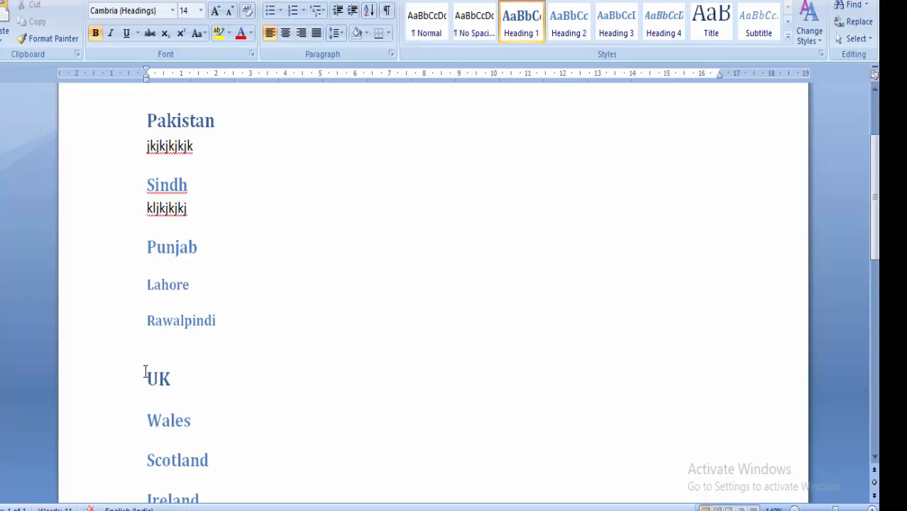
key("Return")
key("Return")
key("Return")
key("Return")
key("Return")
key("Return")
key("Return")
key("Return")
key("Return")
key("Return")
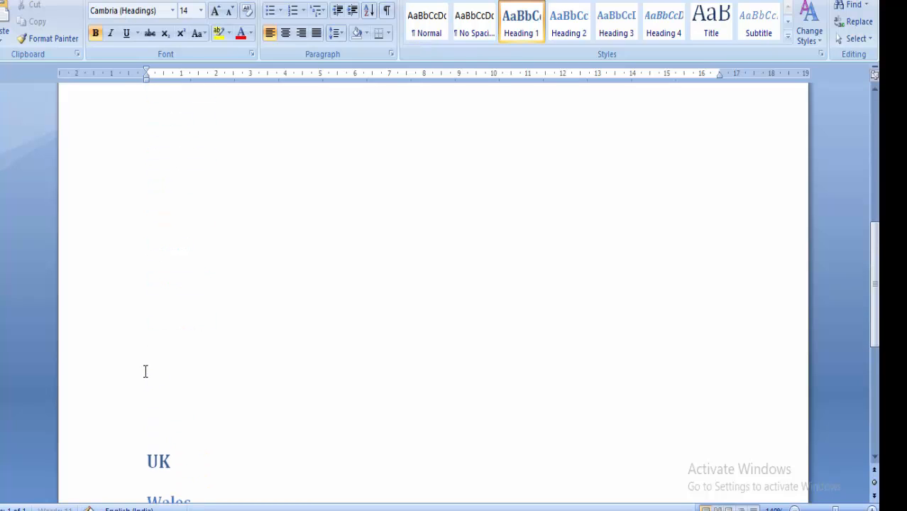
key("Return")
key("Return")
key("Return")
key("Return")
key("Return")
key("Return")
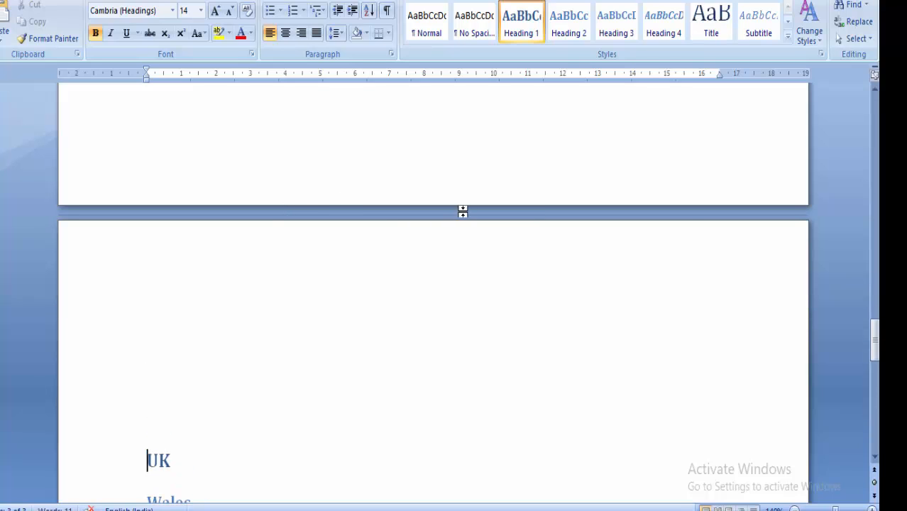
Insert three blank lines above the "Pakistan" heading at the start of the document
left_click_drag(876, 342, 862, 98)
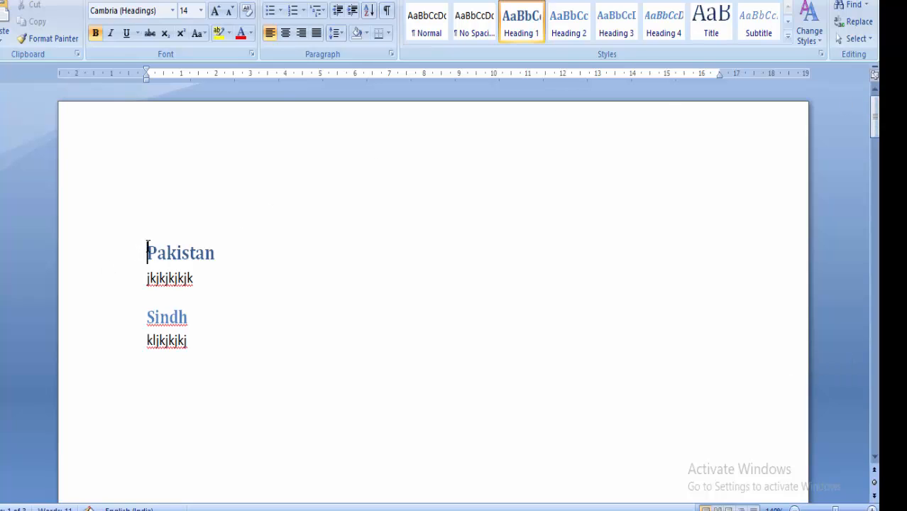
key("Return")
key("Return")
key("Return")
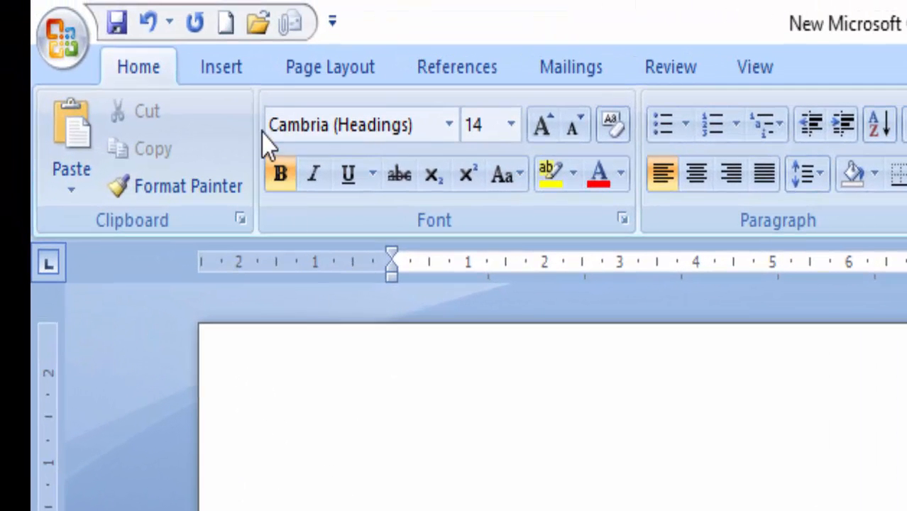
Insert a table of contents above "Pakistan" with three levels, right-aligned page numbers, a dotted tab leader and the From template format
left_click(227, 71)
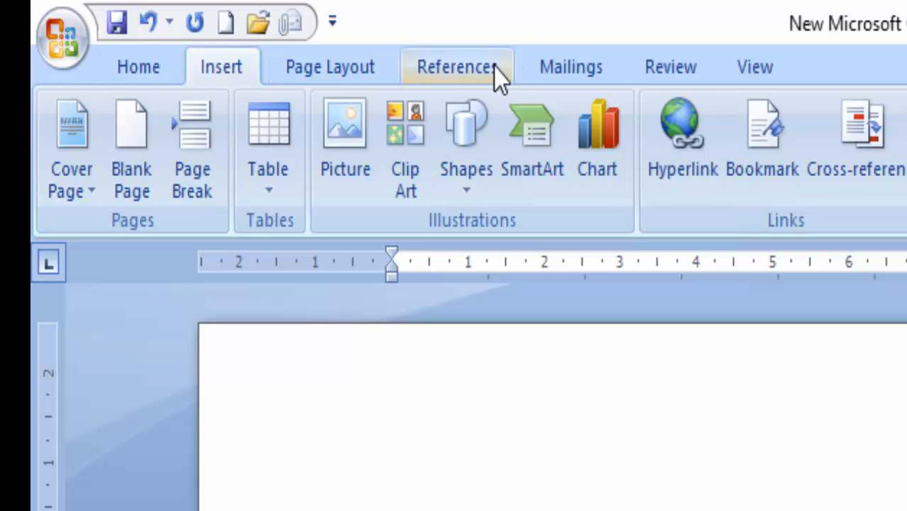
left_click(458, 72)
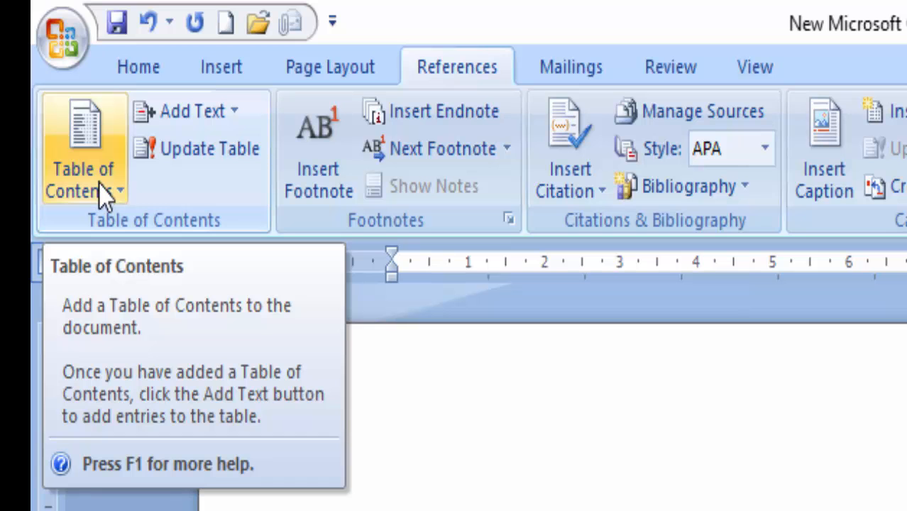
left_click(100, 170)
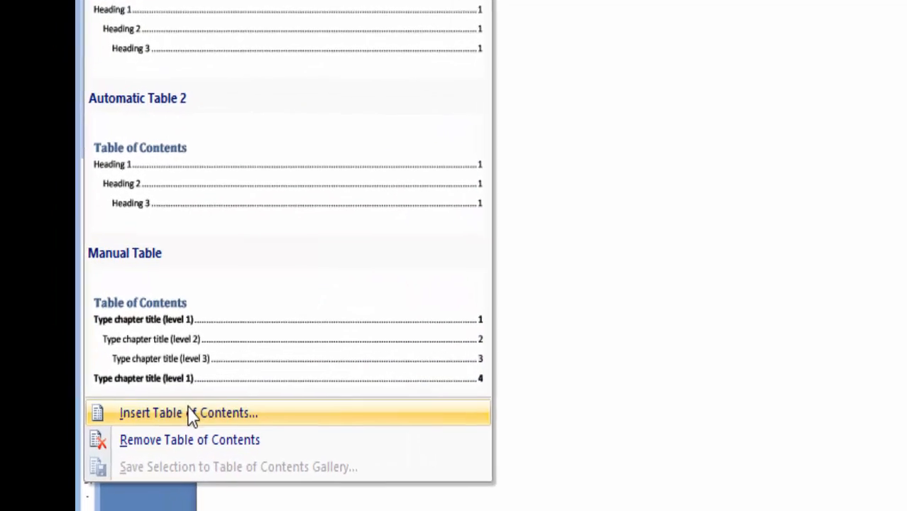
left_click(194, 409)
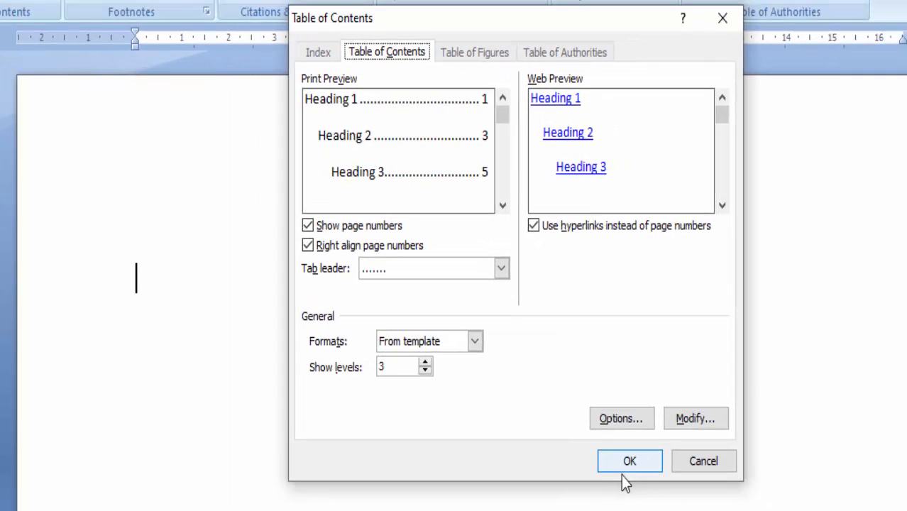
left_click(748, 454)
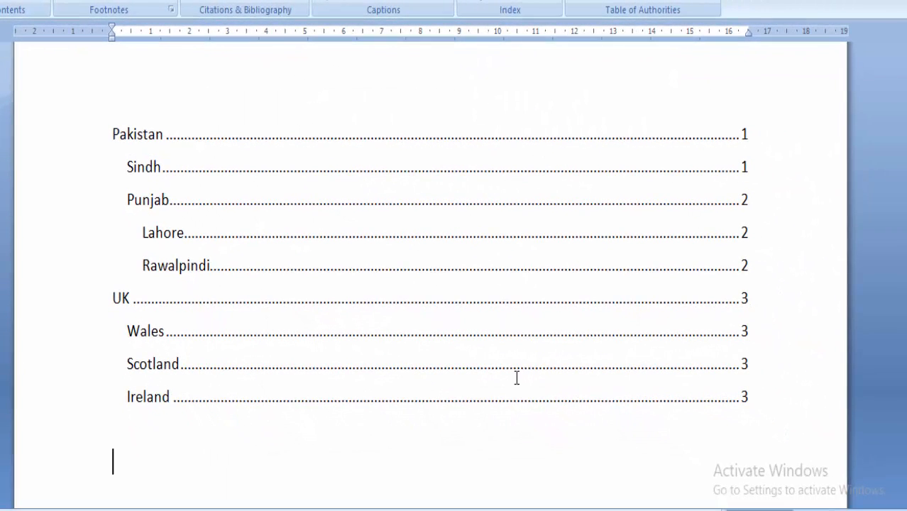
scroll(430, 270, "up", 2)
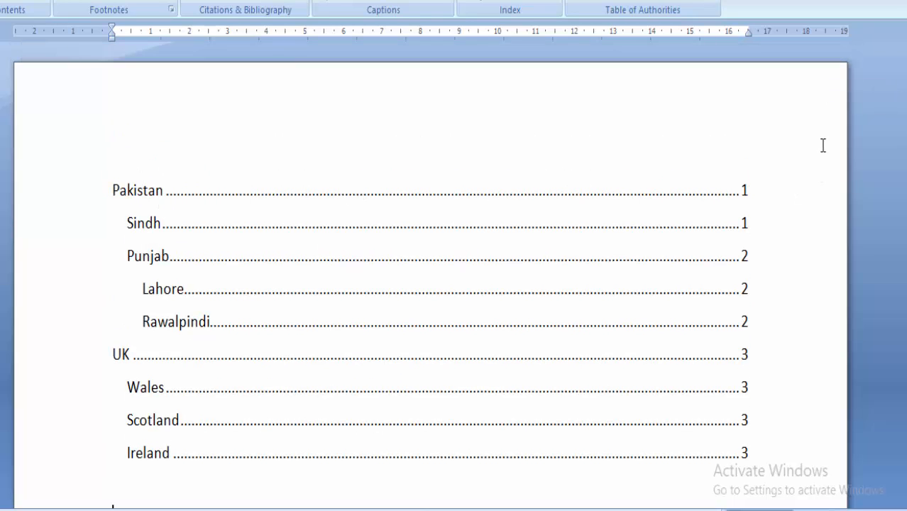
left_click_drag(906, 88, 906, 91)
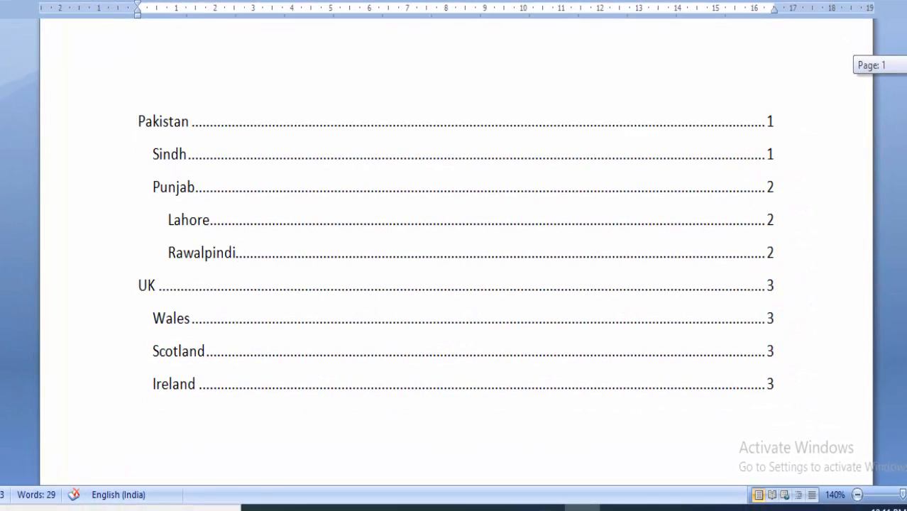
mouse_move(906, 90)
left_mouse_down()
mouse_move(906, 390)
mouse_move(906, 86)
left_mouse_up()
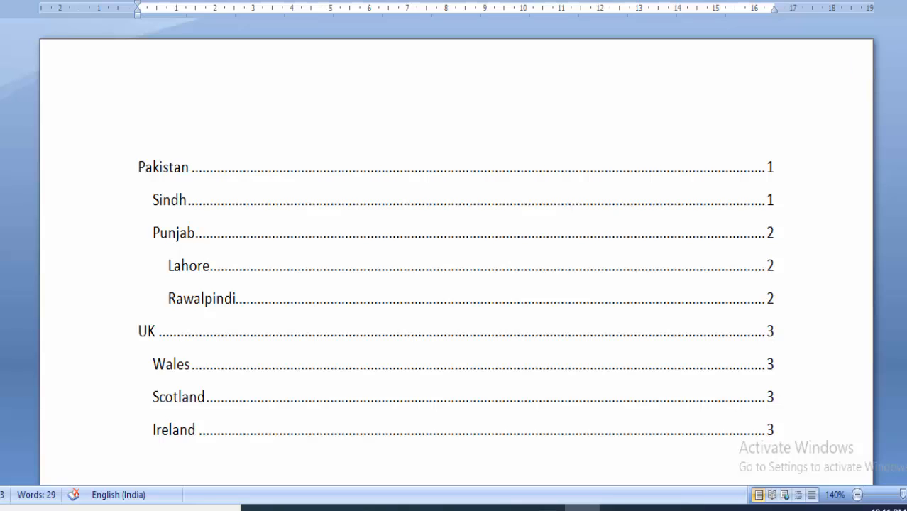